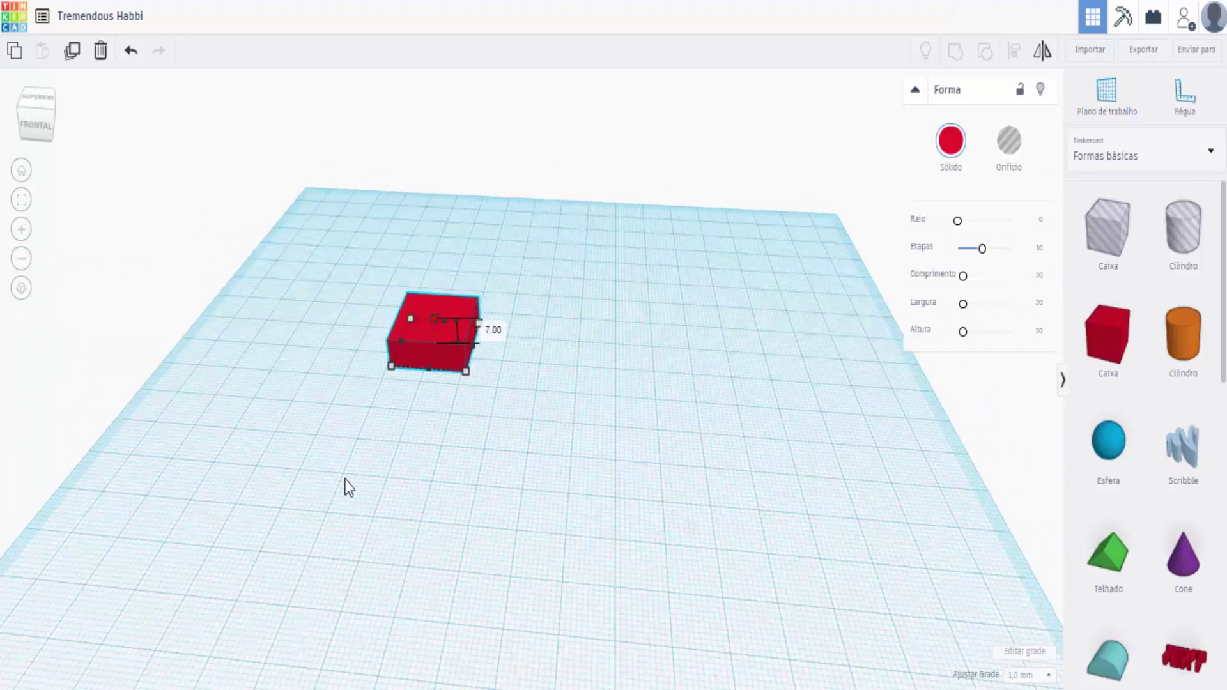
Place a copy of the red box beside the original and deselect both boxes
left_click(345, 479)
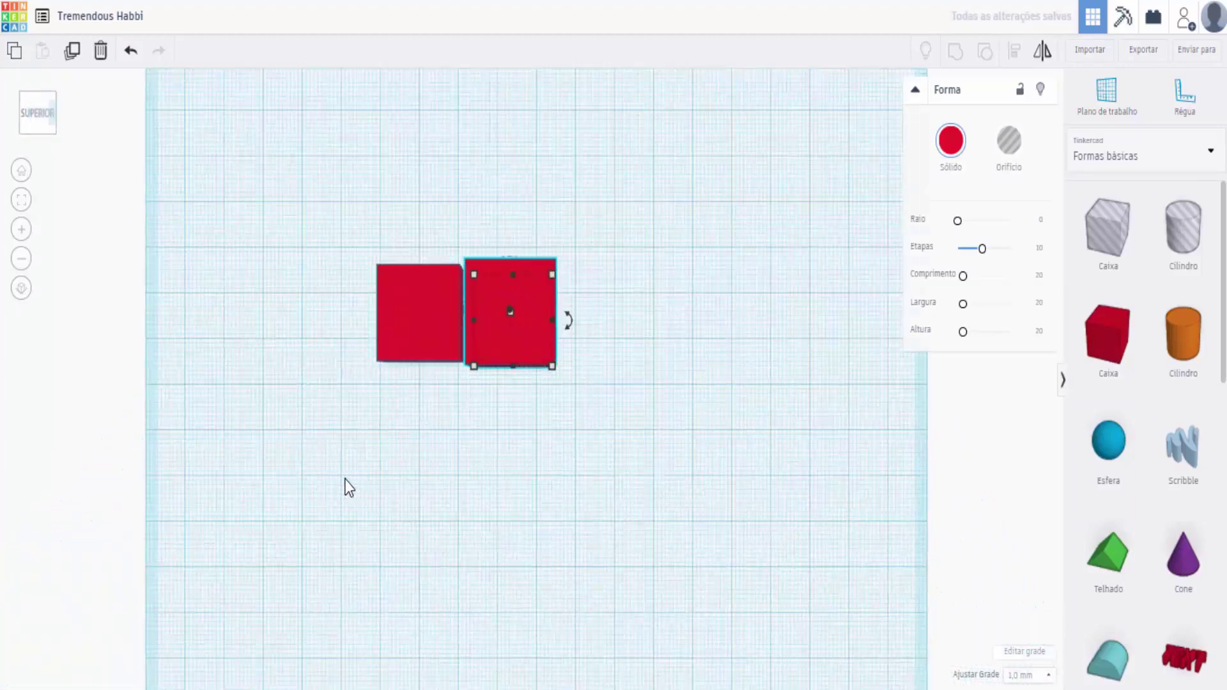
left_click(348, 488)
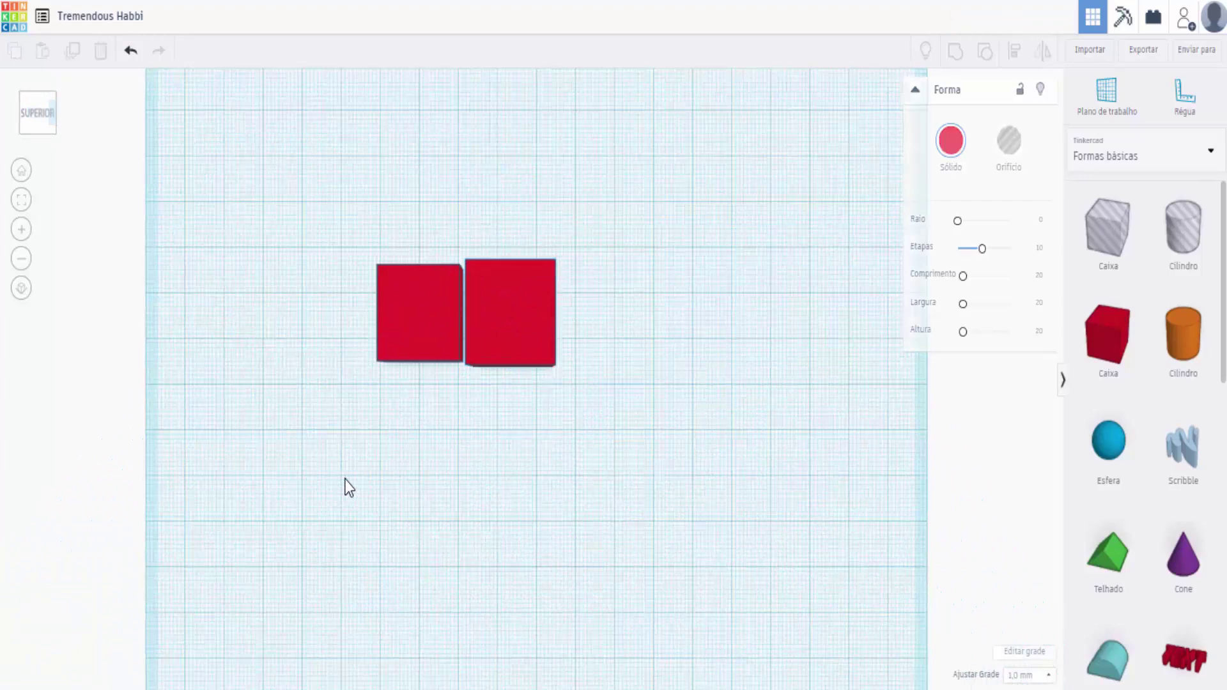
Nudge the tall box with the arrow keys until it sits flush against the low box
key("ctrl+z")
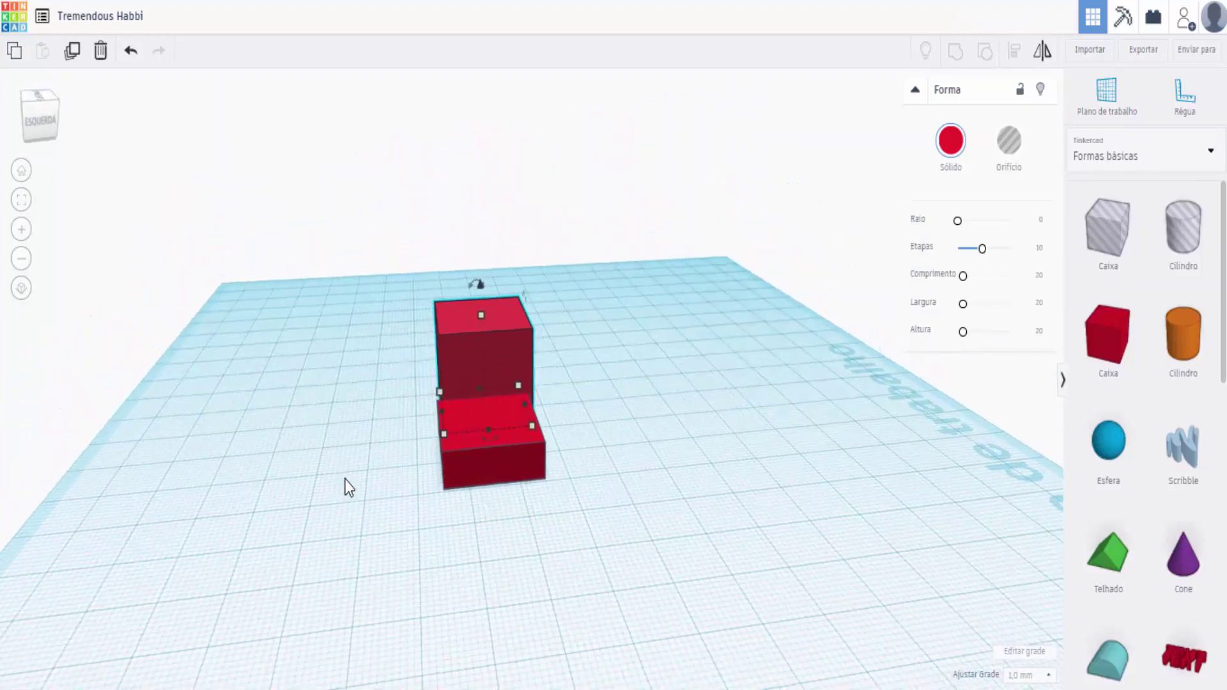
key("Left")
key("Left")
key("Left")
key("Down")
key("Down")
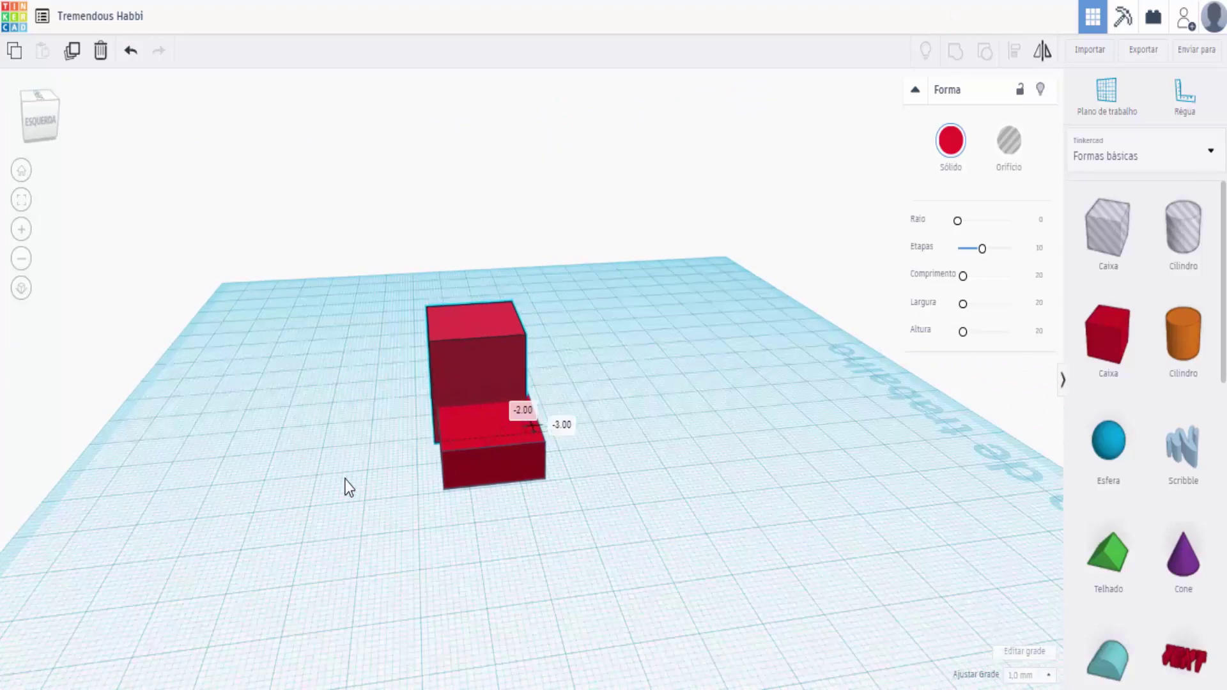
key("Right")
key("Right")
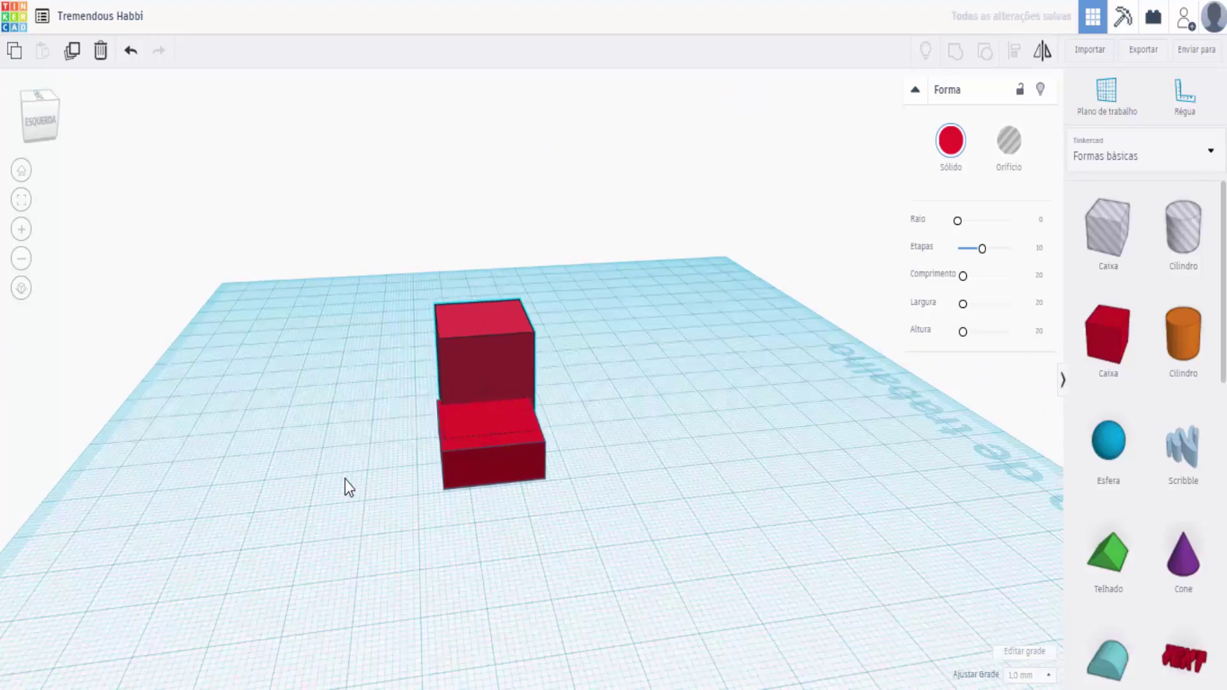
key("Left")
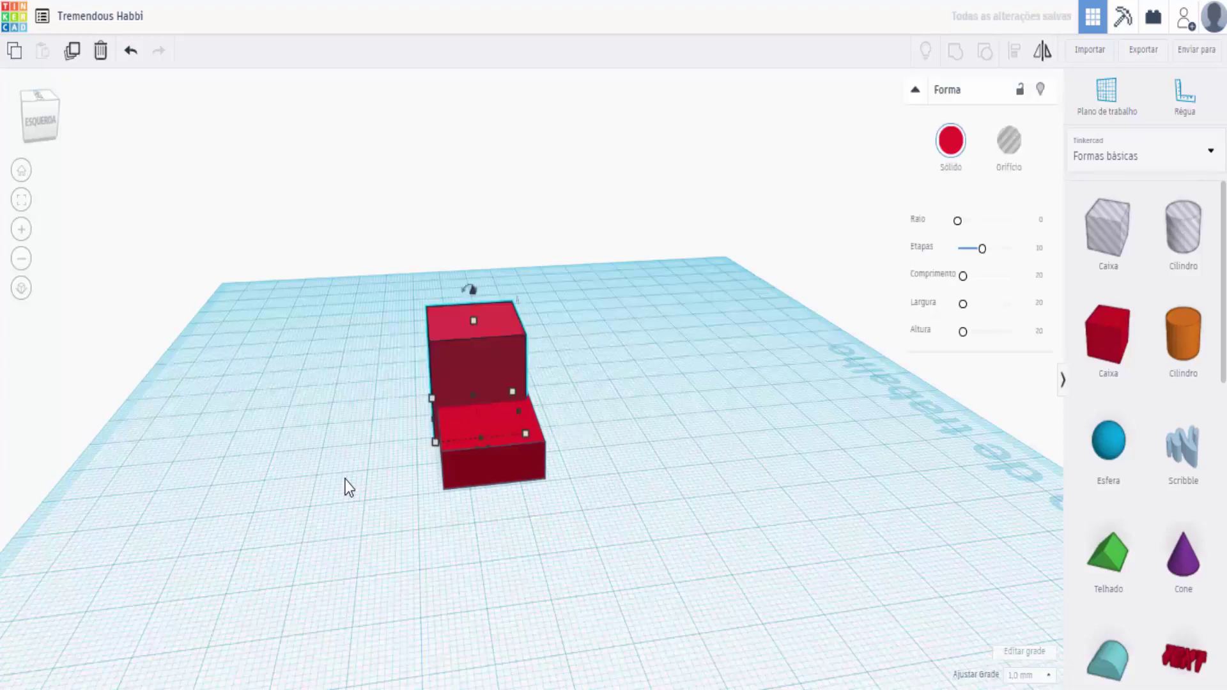
key("Right")
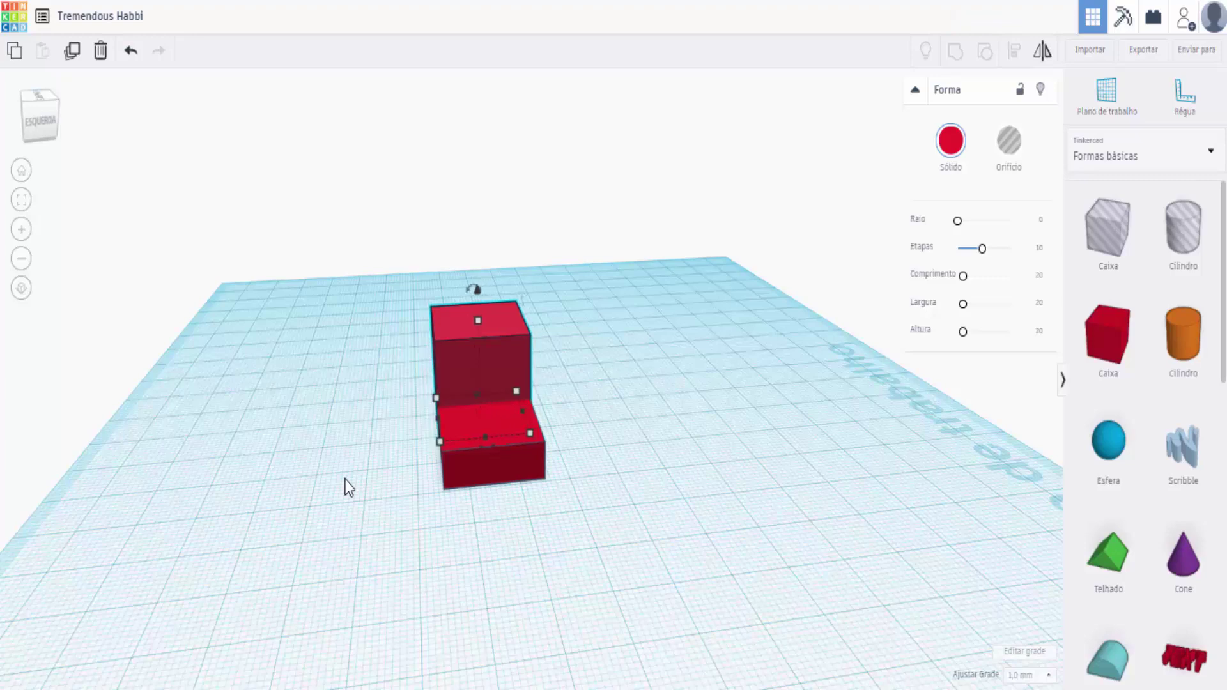
left_click(348, 487)
Orbit the view to inspect the stepped block from its right side and above
key("ctrl+Left")
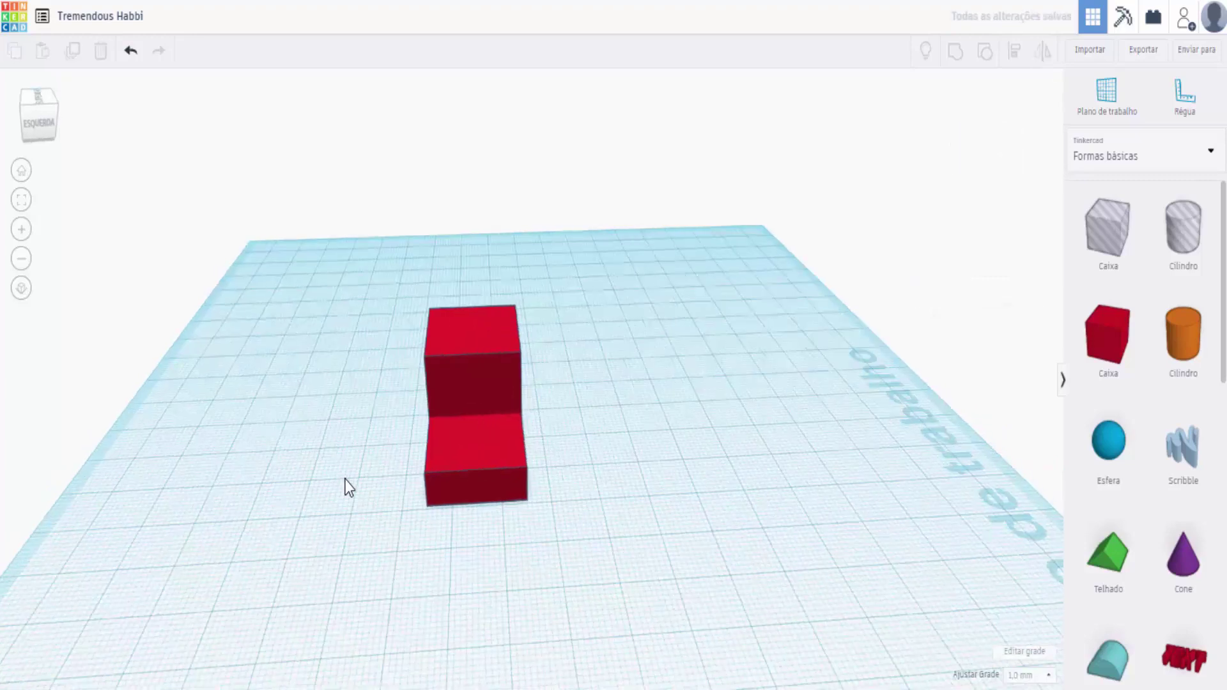
key("ctrl+Left")
key("ctrl+Left")
key("ctrl+Left")
key("ctrl+Left")
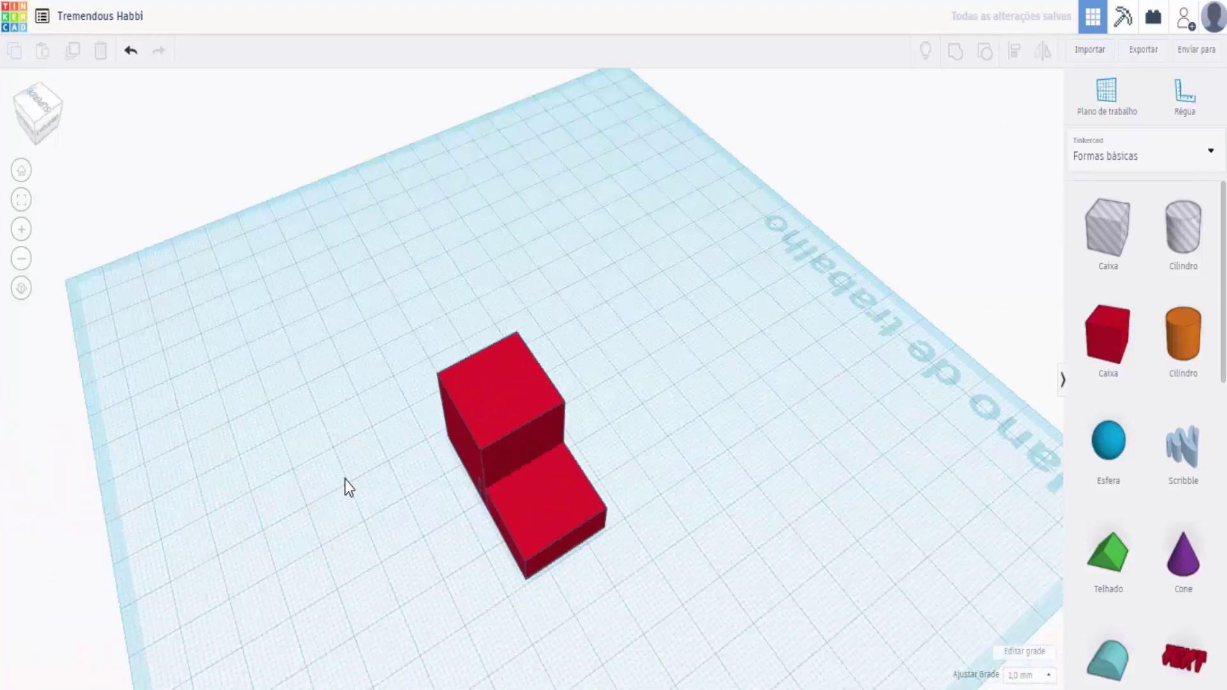
key("ctrl+Down")
key("ctrl+Down")
key("ctrl+Up")
key("ctrl+Left")
key("ctrl+Up")
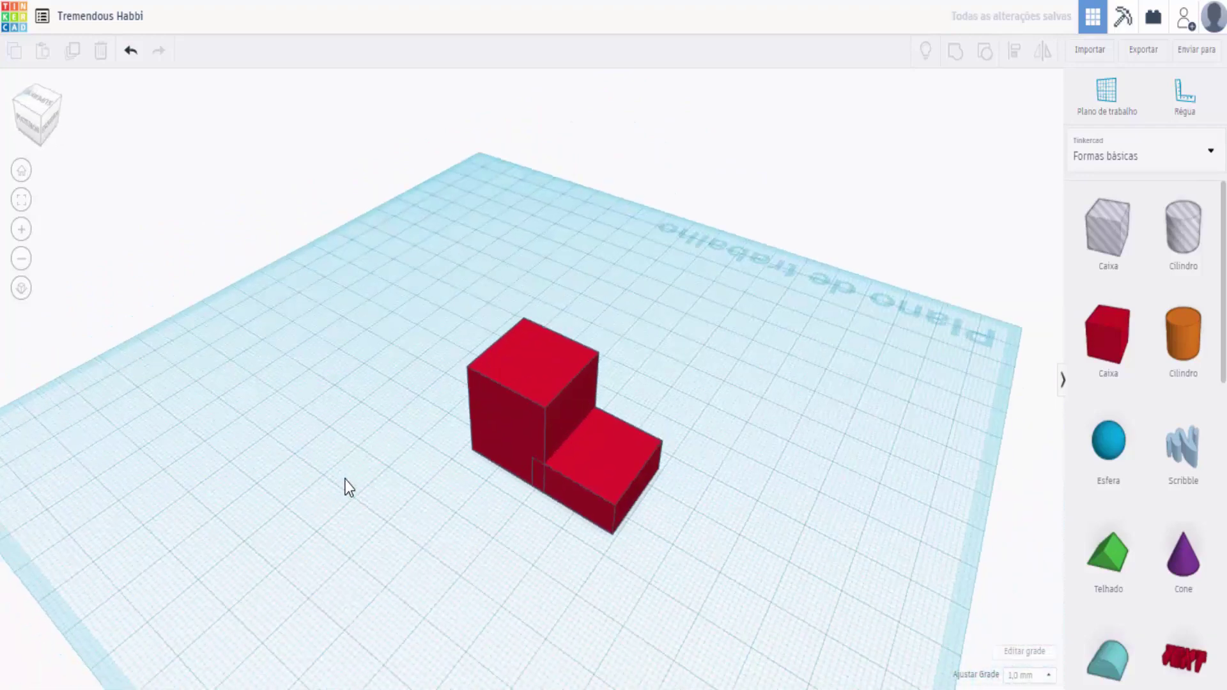
Group the two red boxes into a single stepped shape
left_click_drag(345, 487, 345, 487)
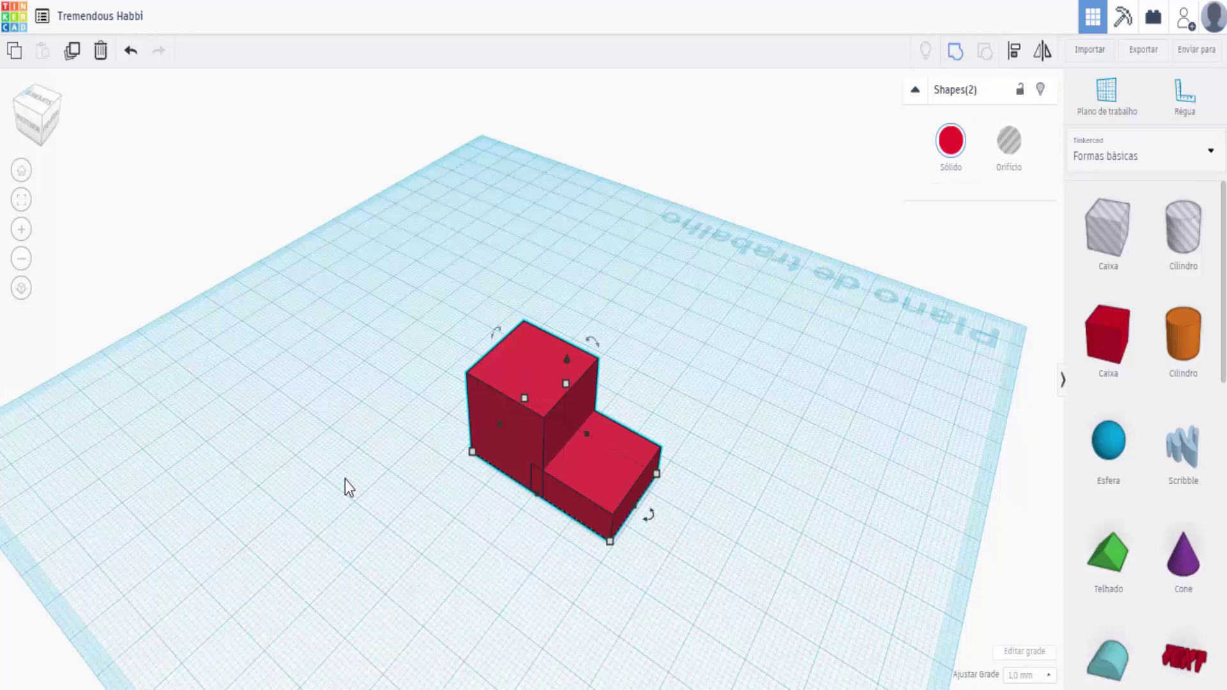
key("ctrl+g")
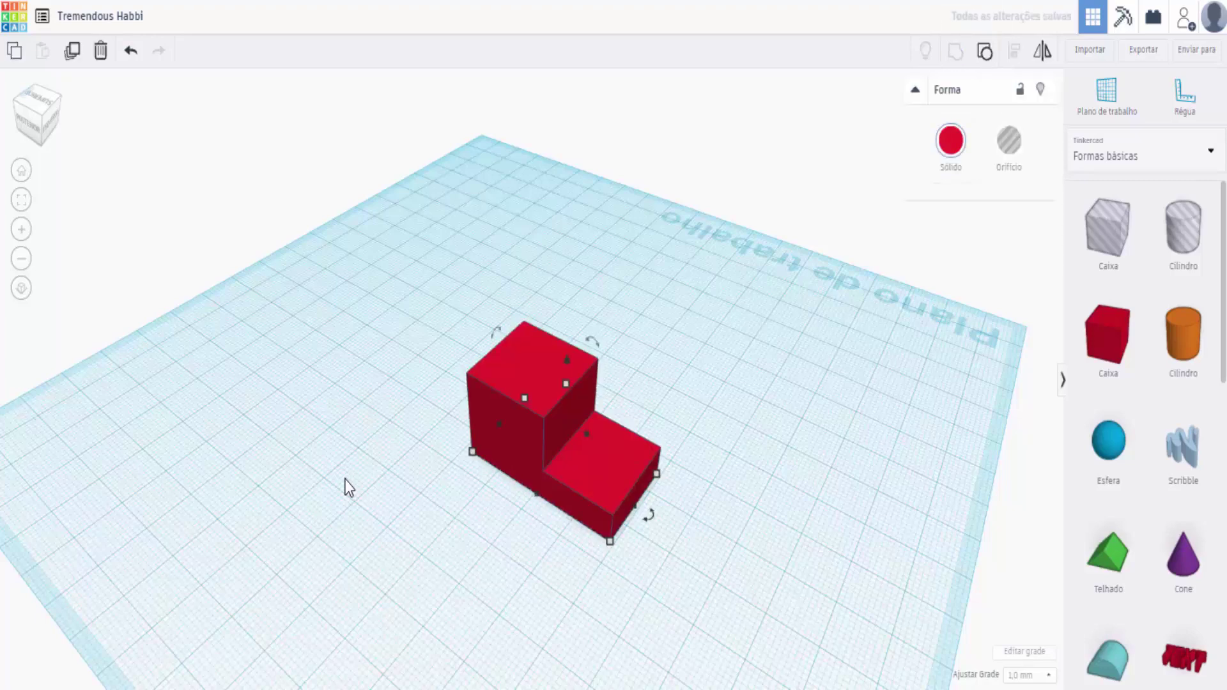
left_click(345, 487)
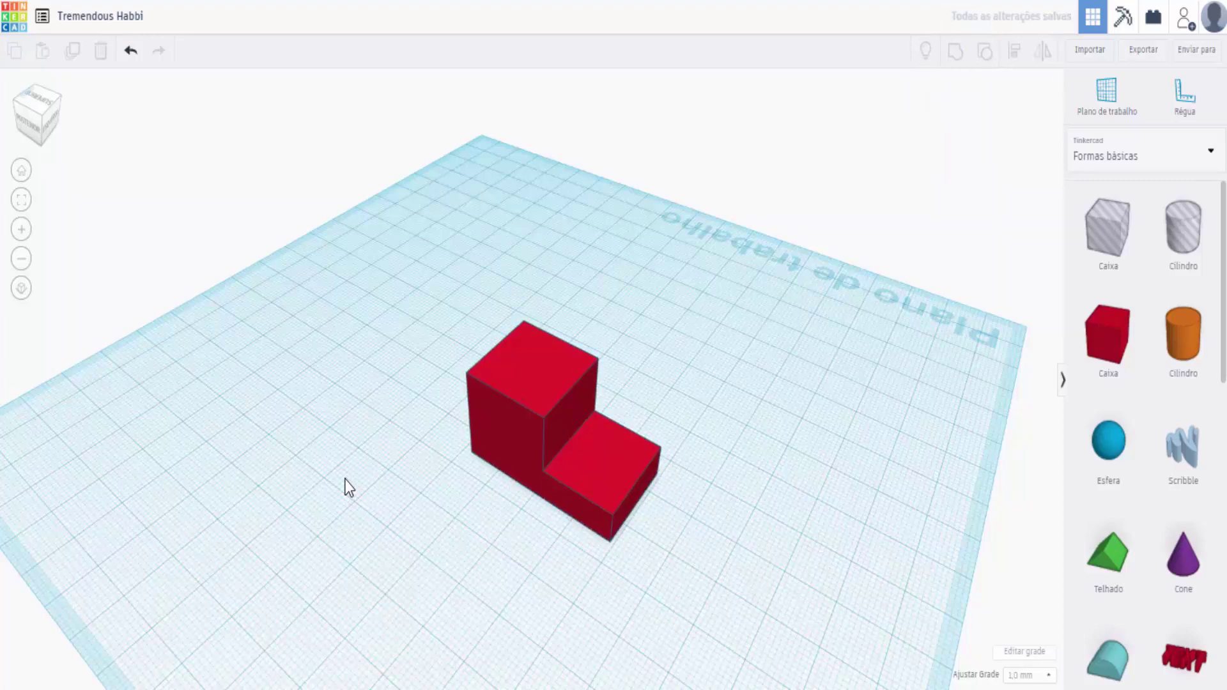
key("ctrl+Left")
key("ctrl+Left")
key("ctrl+Up")
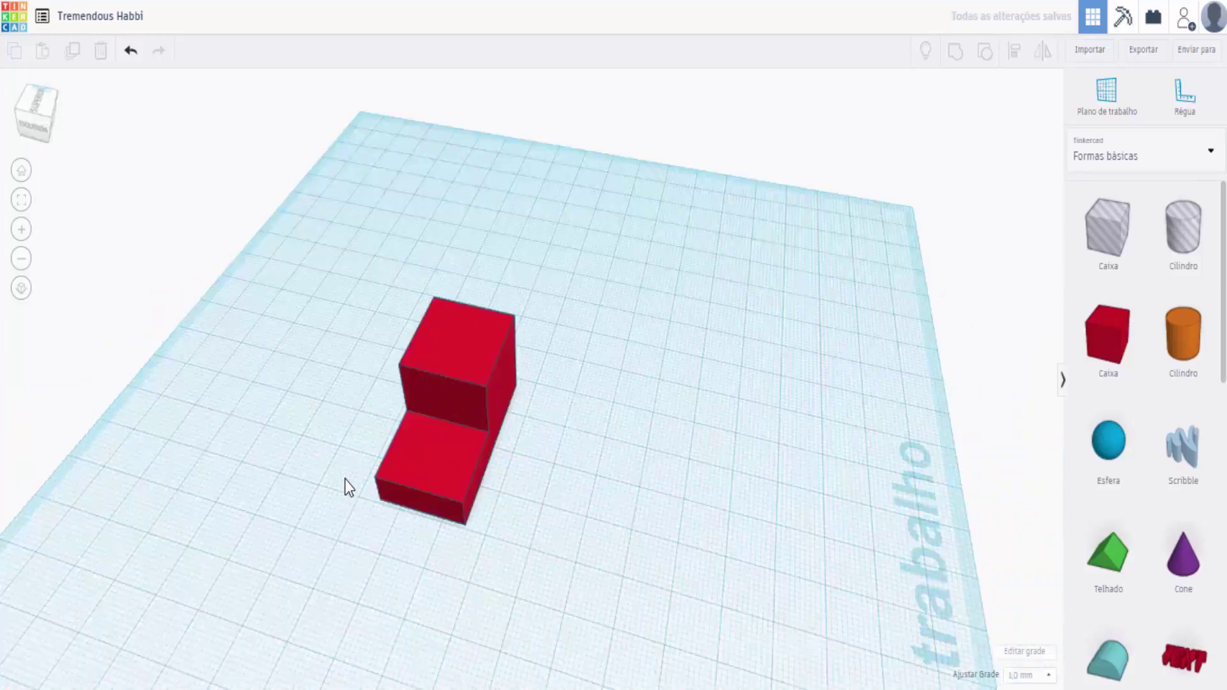
scroll(345, 488, "up", 2)
key("ctrl+Down")
key("ctrl+Left")
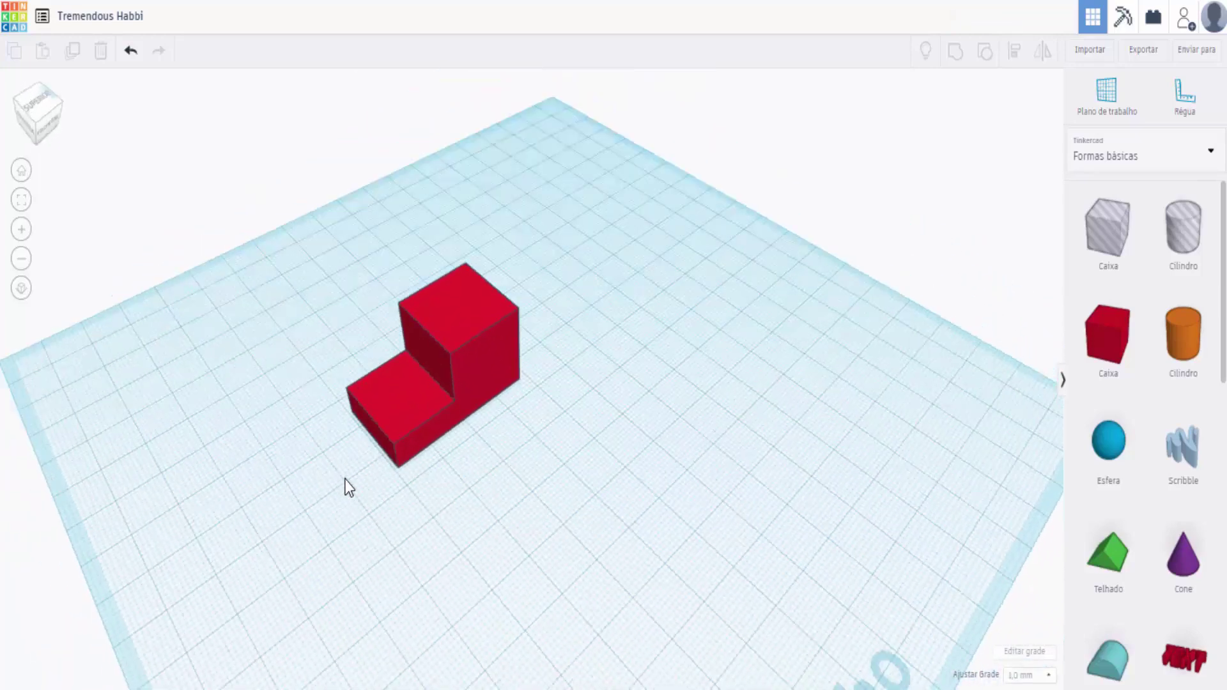
Move the grouped shape forward and lift it 4.00 above the workplane
key("ctrl+a")
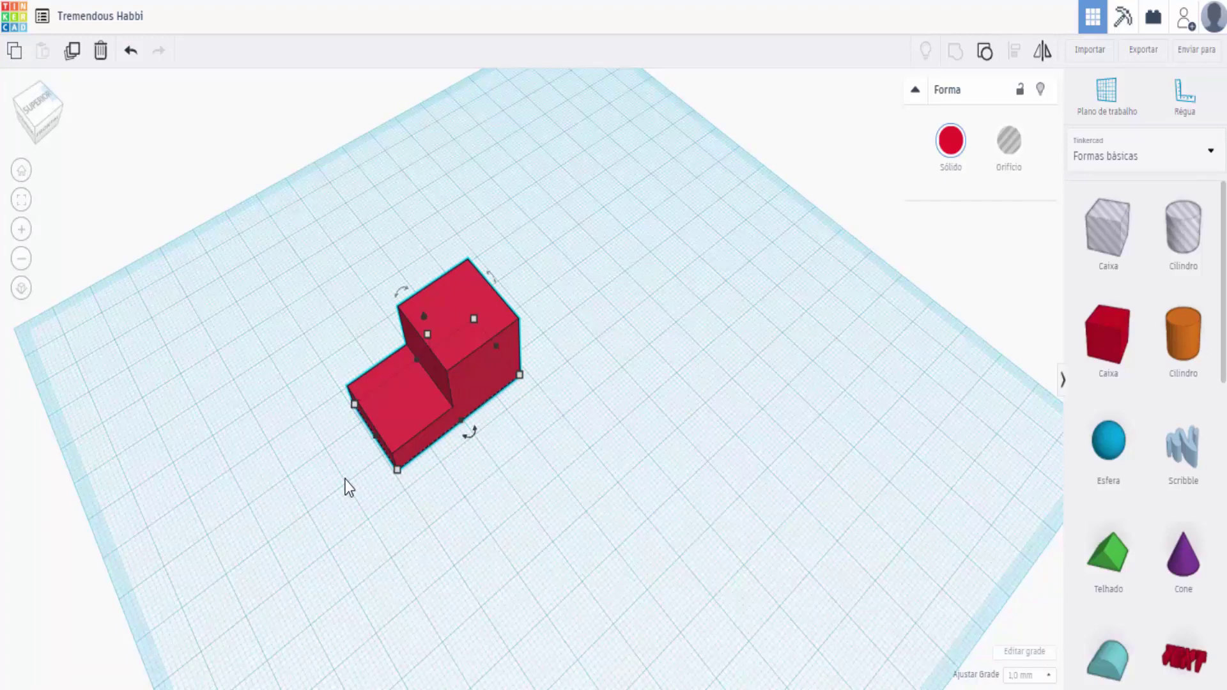
scroll(348, 487, "up", 2)
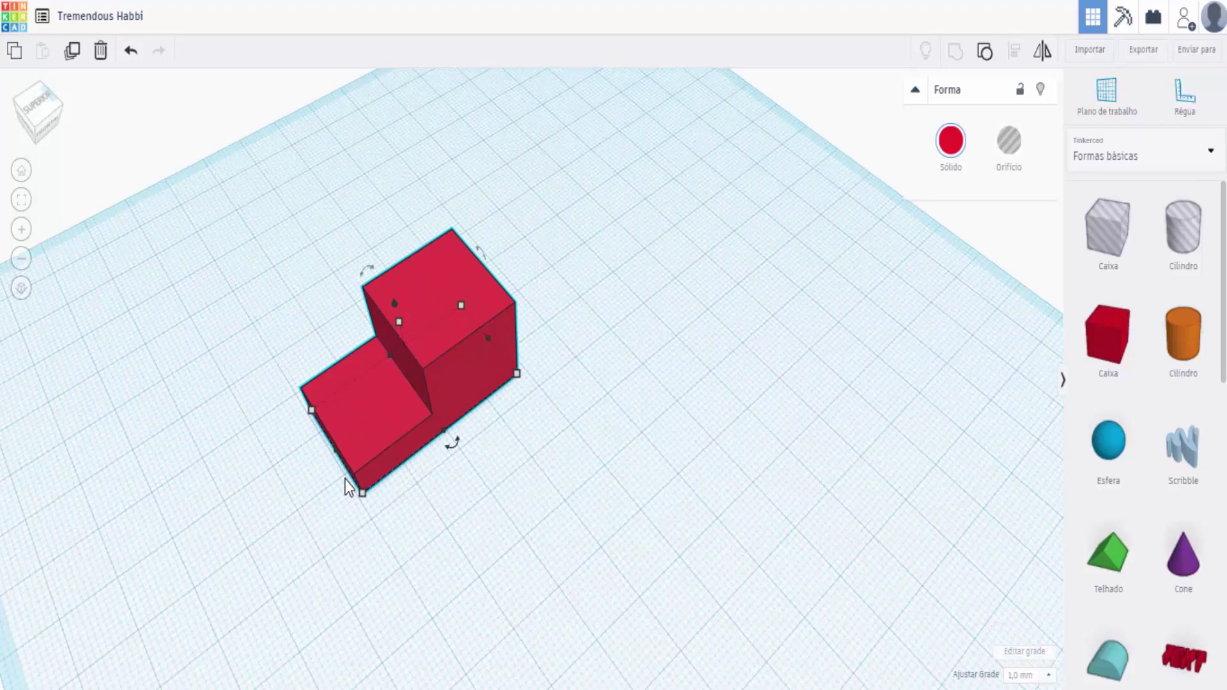
key("ctrl+Down")
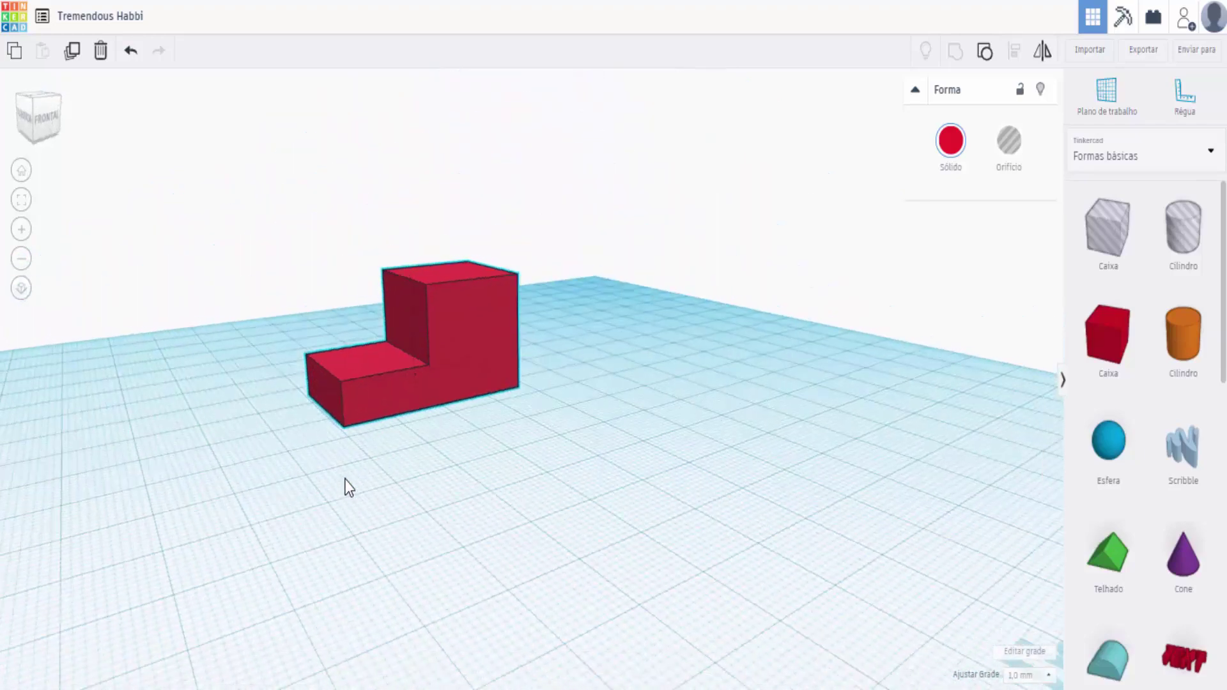
key("ctrl+Up")
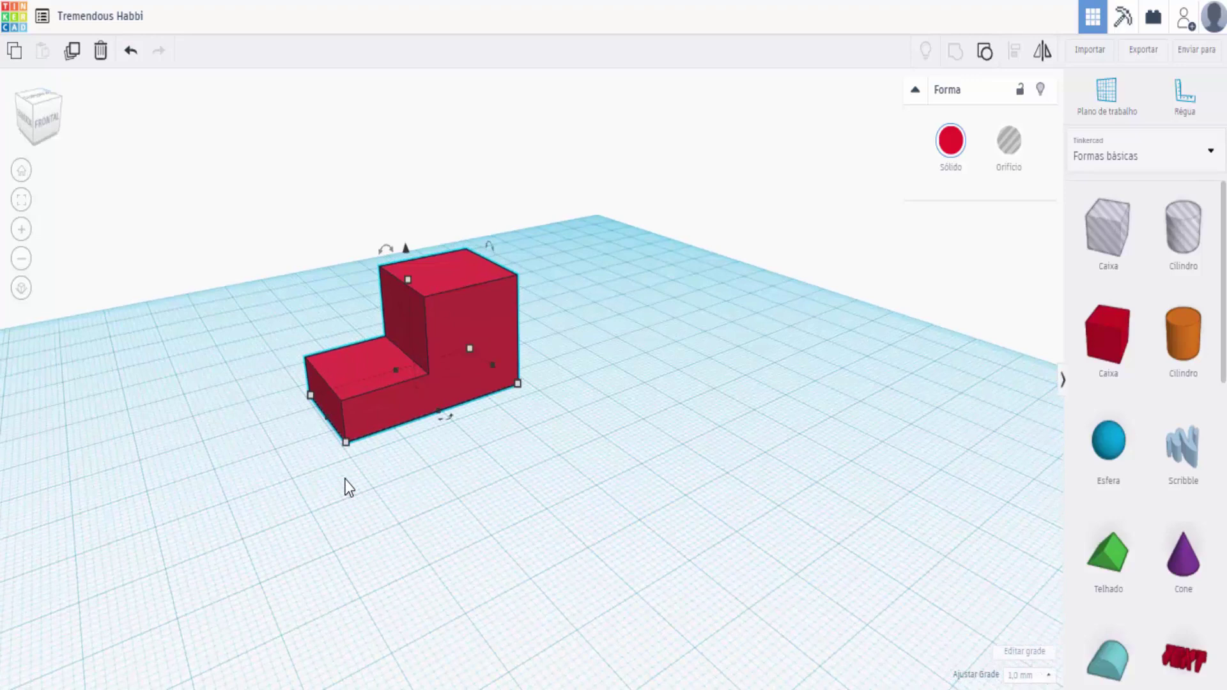
key("Down")
key("Down")
key("Down")
key("Down")
key("Down")
key("Down")
key("Down")
key("Down")
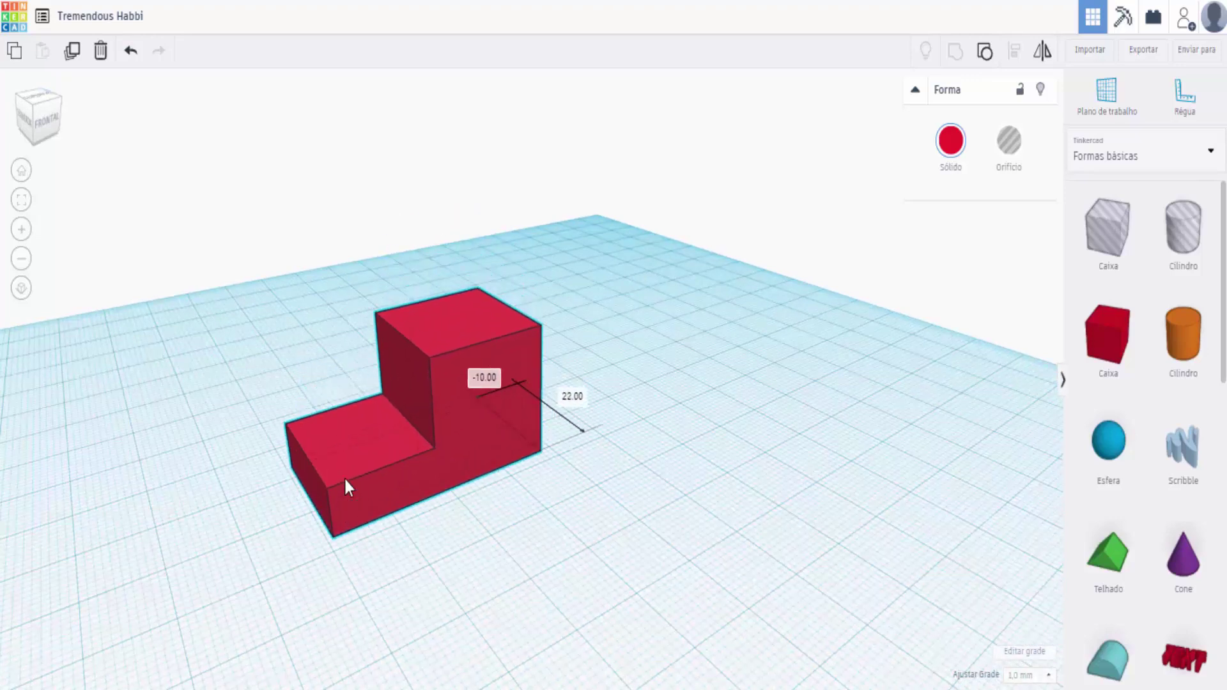
key("Down")
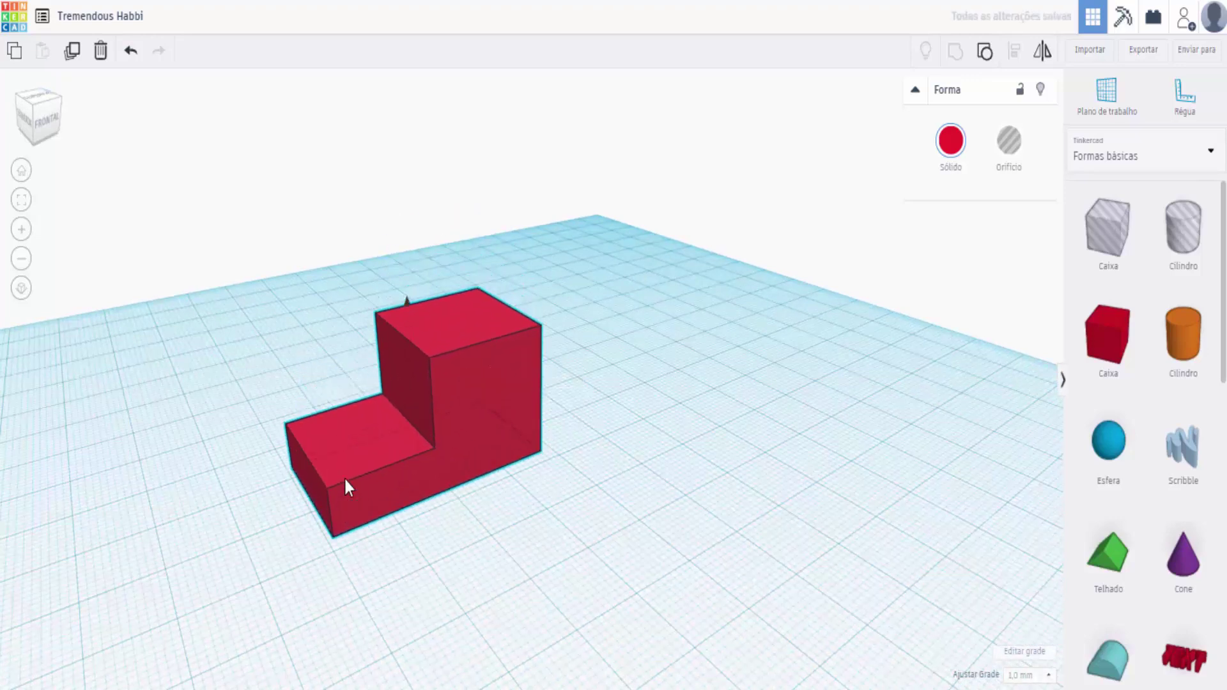
key("ctrl+Up")
key("ctrl+Up")
key("ctrl+Up")
key("ctrl+Up")
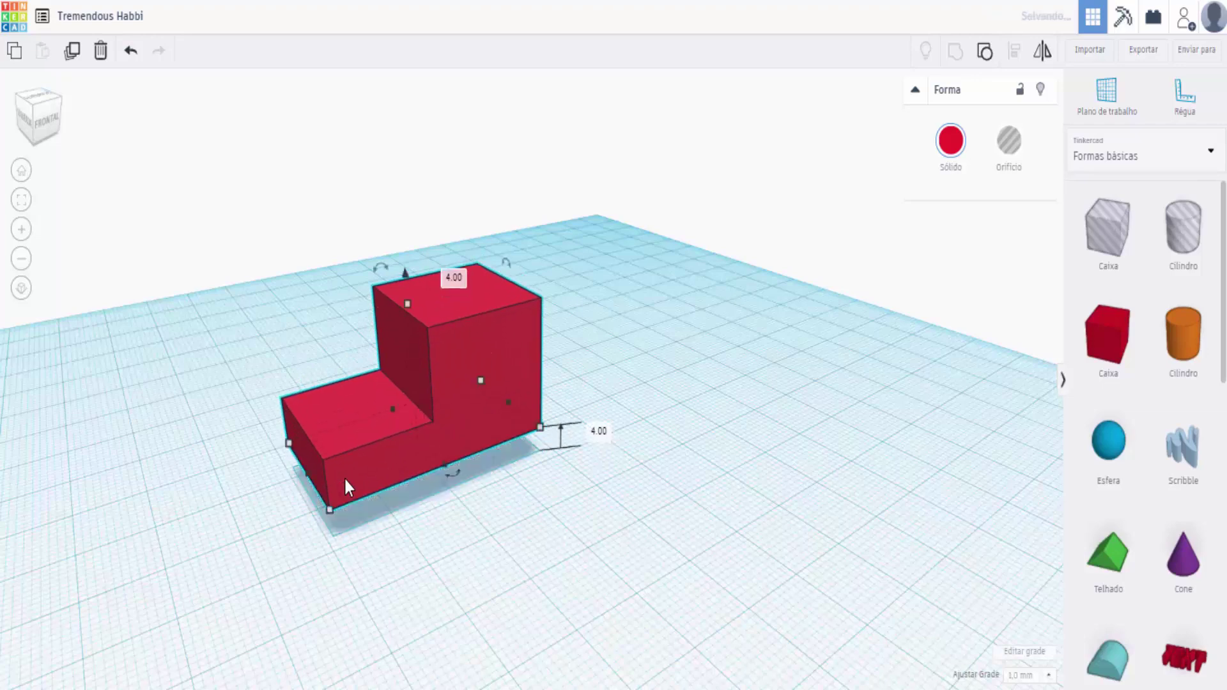
key("ctrl+Up")
key("ctrl+Up")
key("ctrl+Up")
key("ctrl+Up")
key("ctrl+Up")
key("ctrl+Up")
key("ctrl+Up")
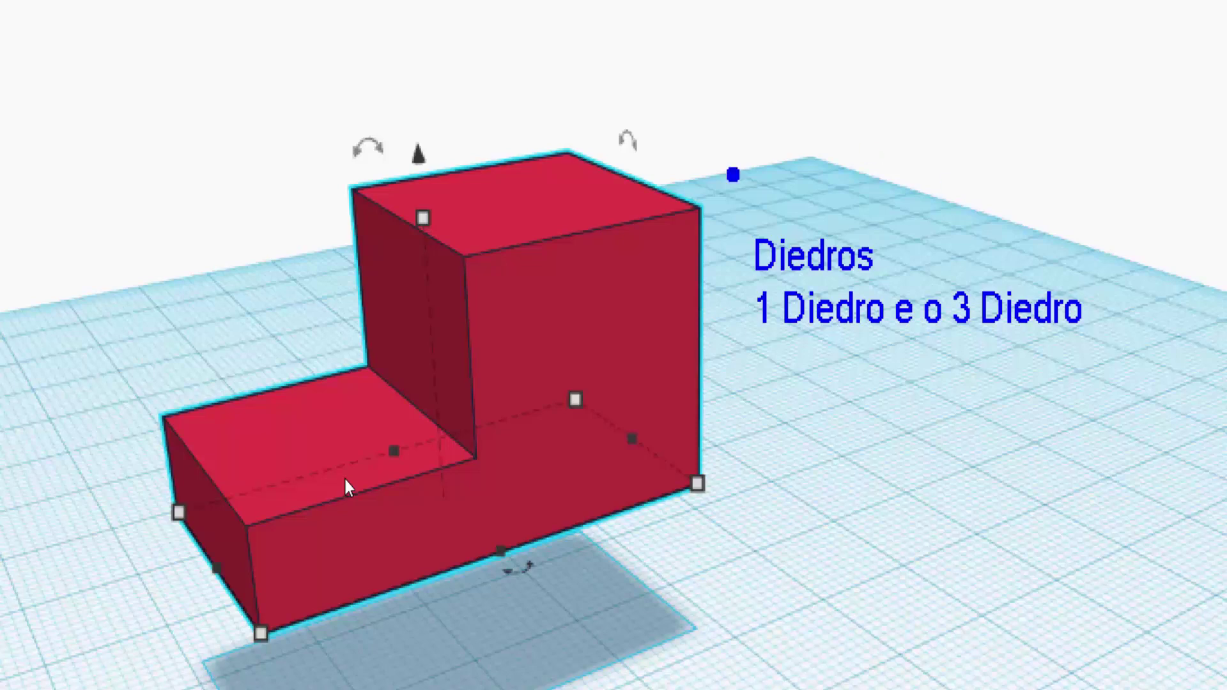
Draw trial yellow annotation lines beside the block, then undo them
key("y")
left_click_drag(677, 130, 881, 562)
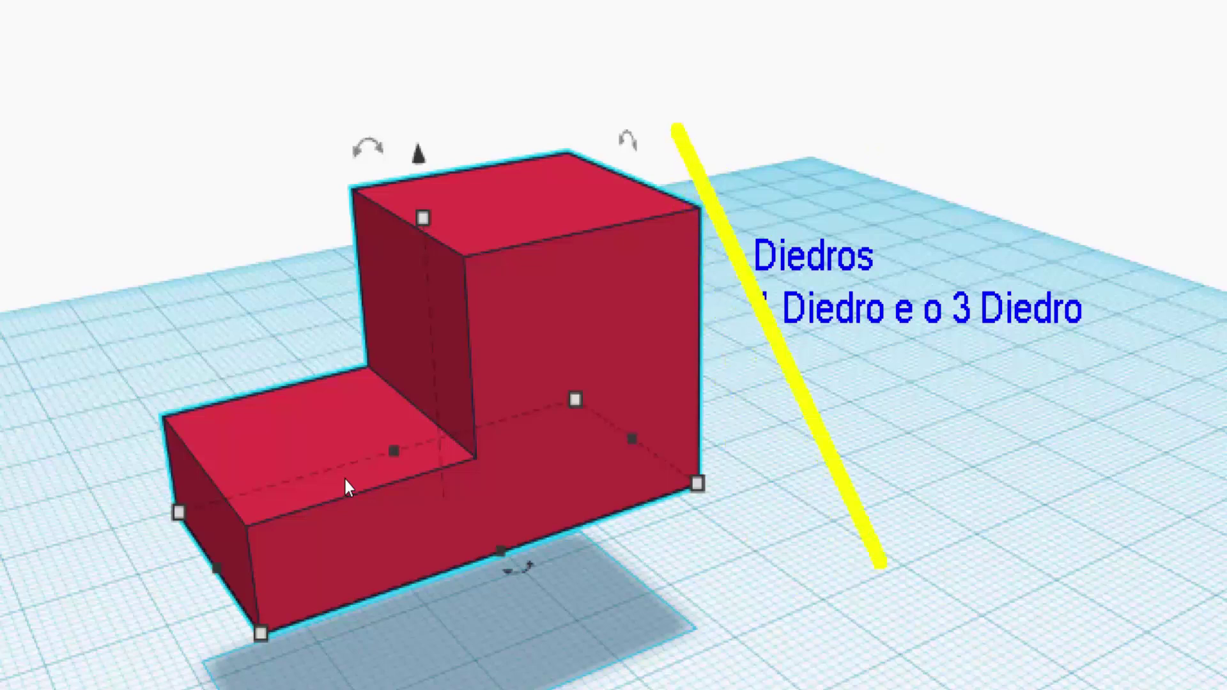
left_click_drag(198, 573, 882, 571)
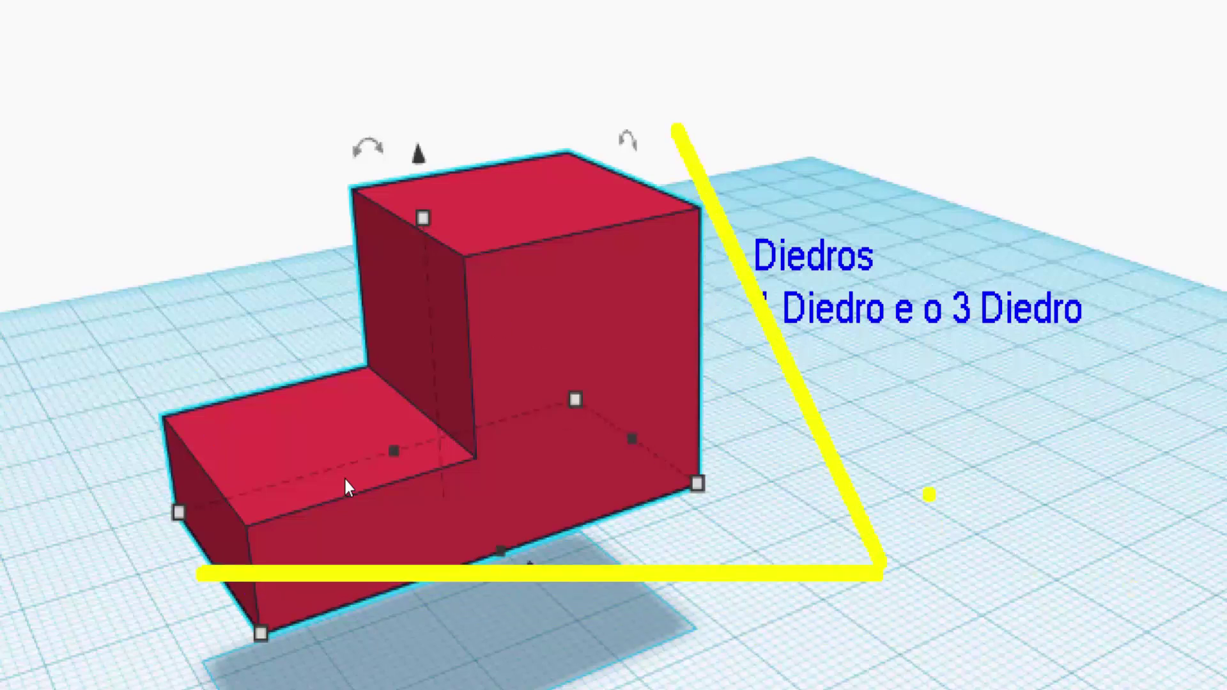
left_click_drag(991, 489, 987, 494)
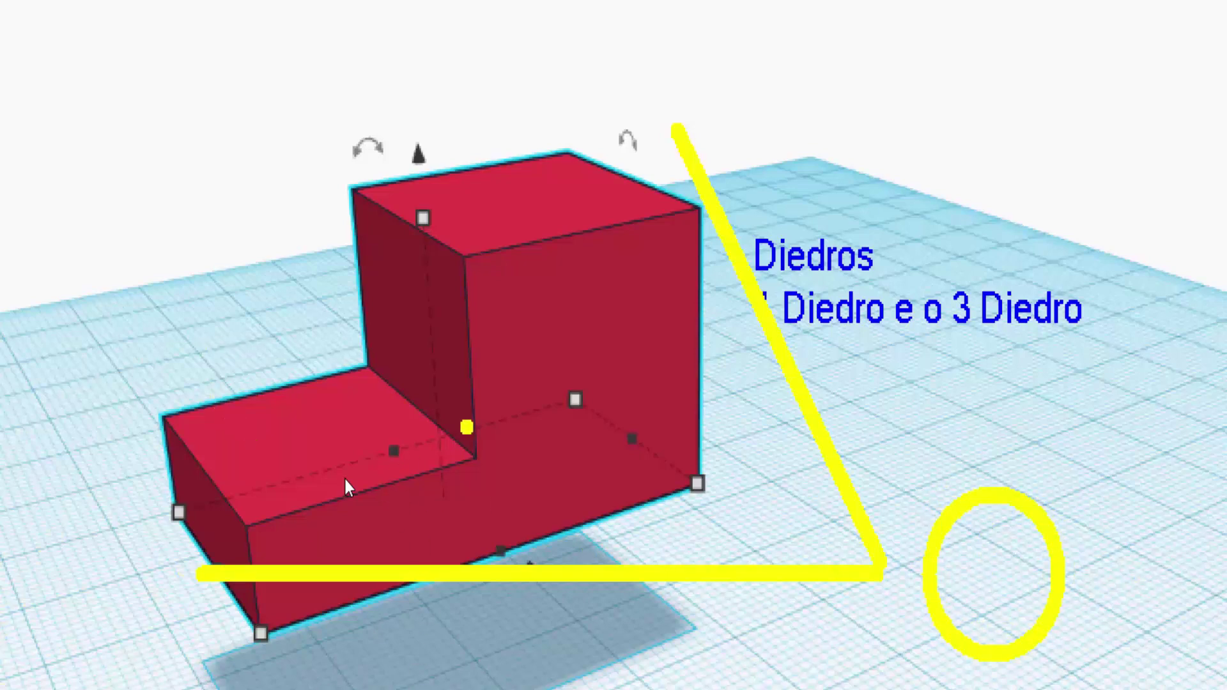
key("ctrl+z")
key("ctrl+z")
key("ctrl+z")
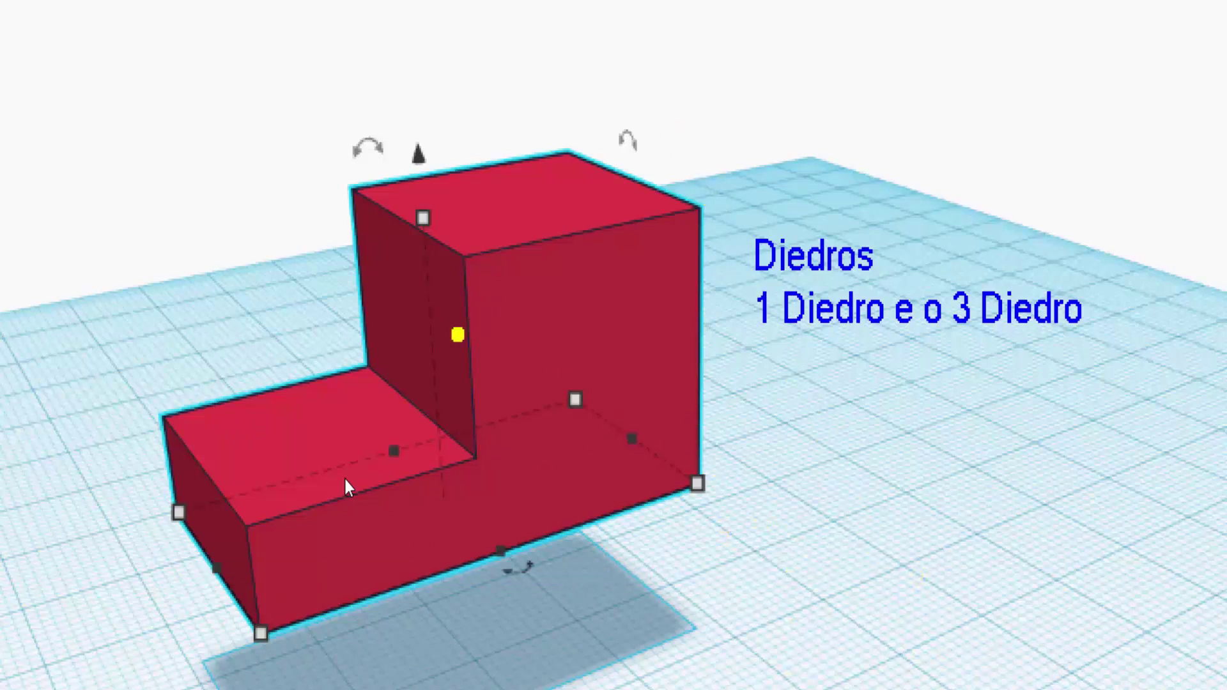
Hatch the tall box's front face and the lower front face with parallel yellow diagonal strokes
left_click_drag(475, 332, 525, 251)
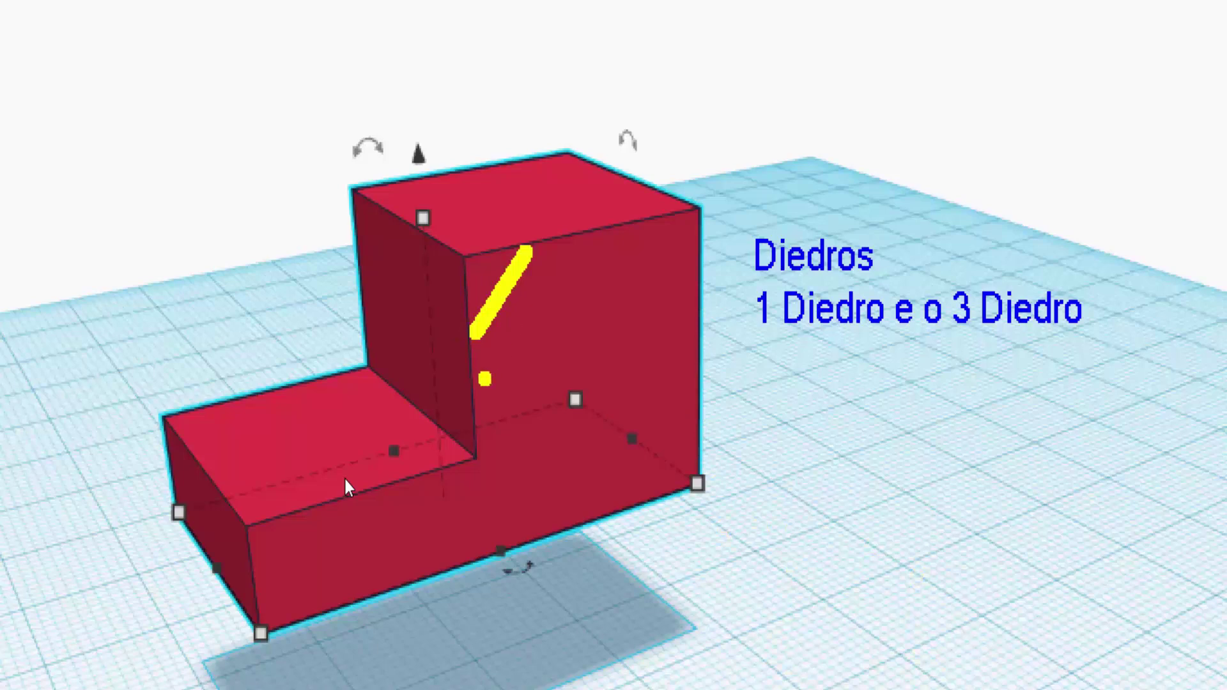
left_click_drag(481, 396, 585, 235)
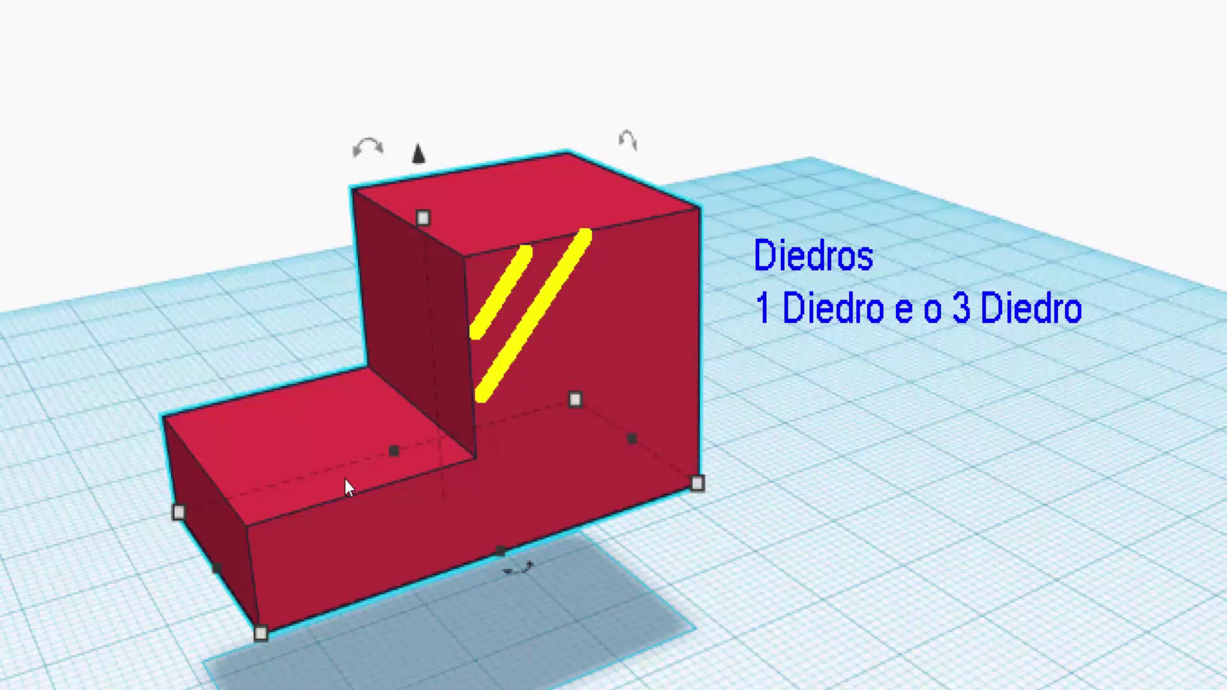
left_click_drag(498, 455, 651, 232)
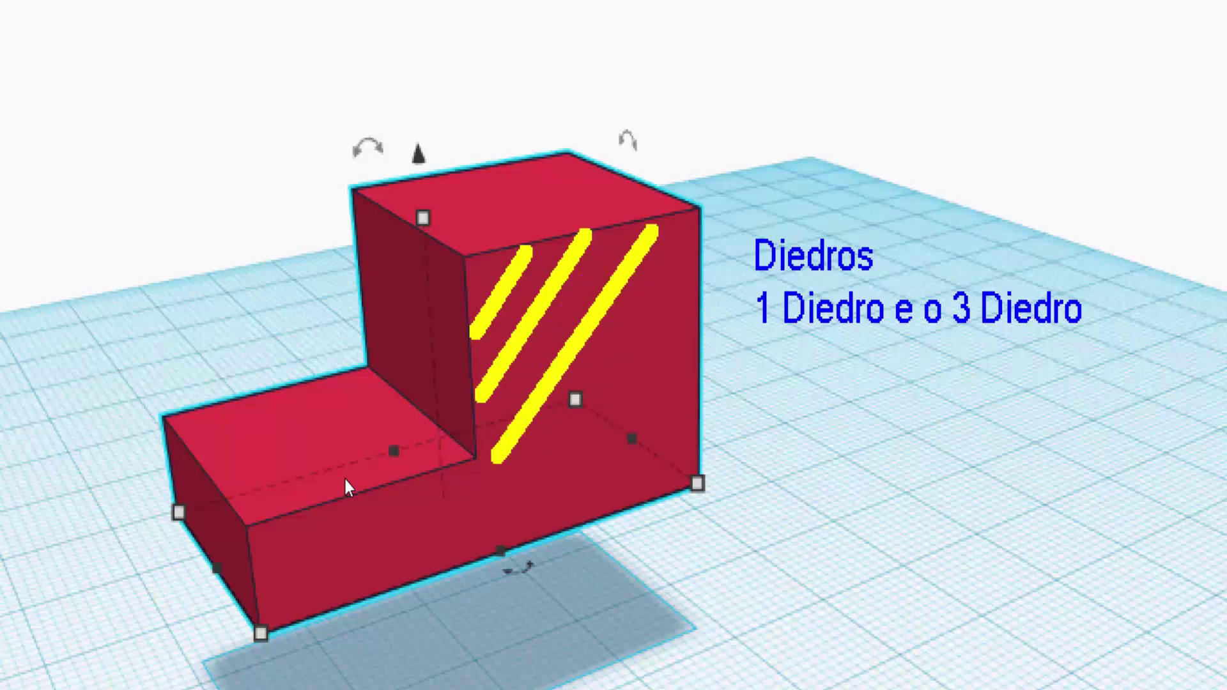
left_click_drag(518, 524, 684, 262)
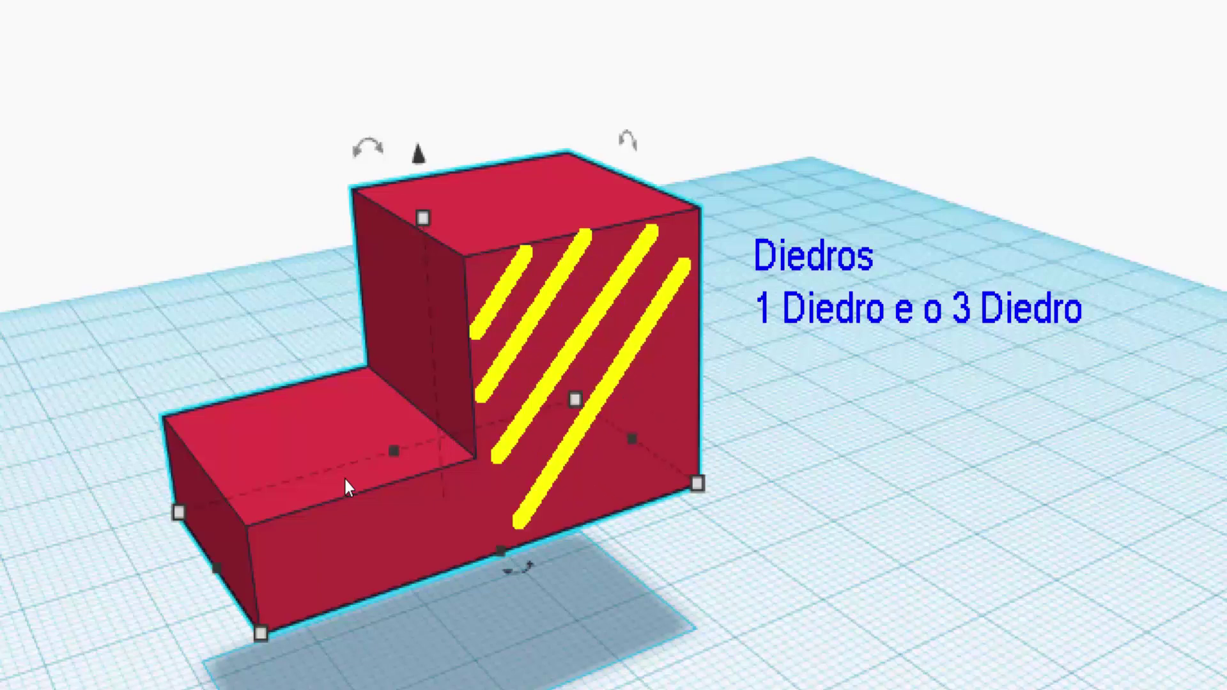
left_click_drag(633, 492, 687, 412)
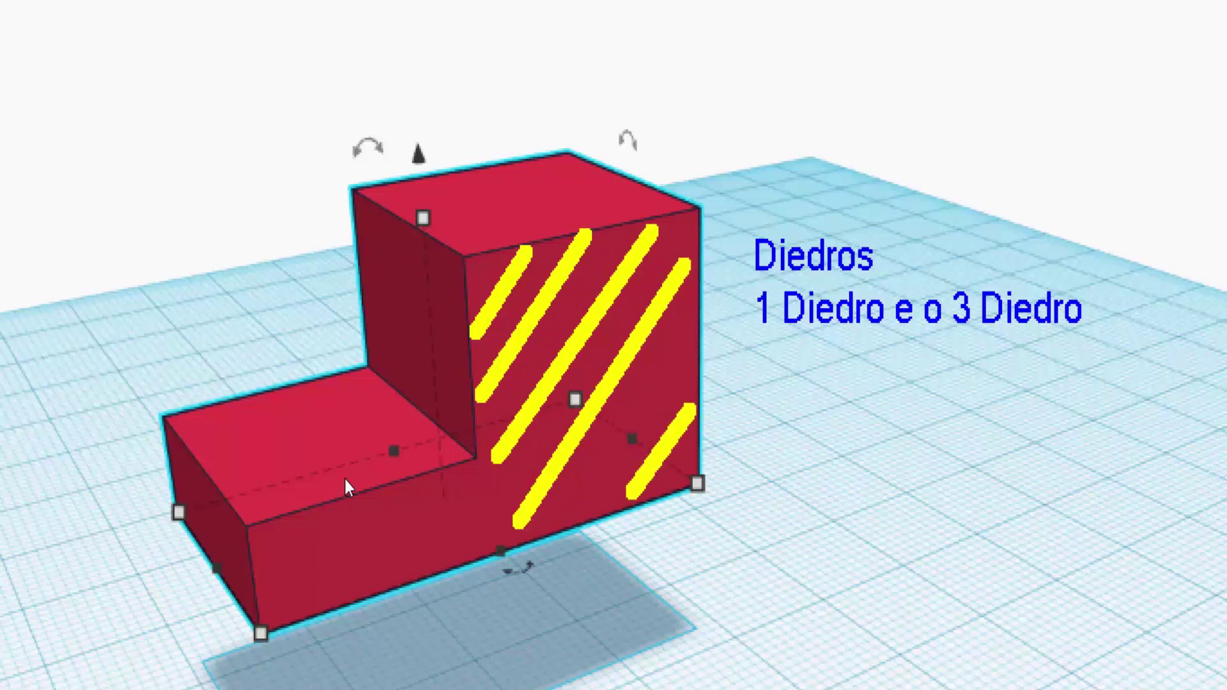
left_click_drag(435, 551, 501, 455)
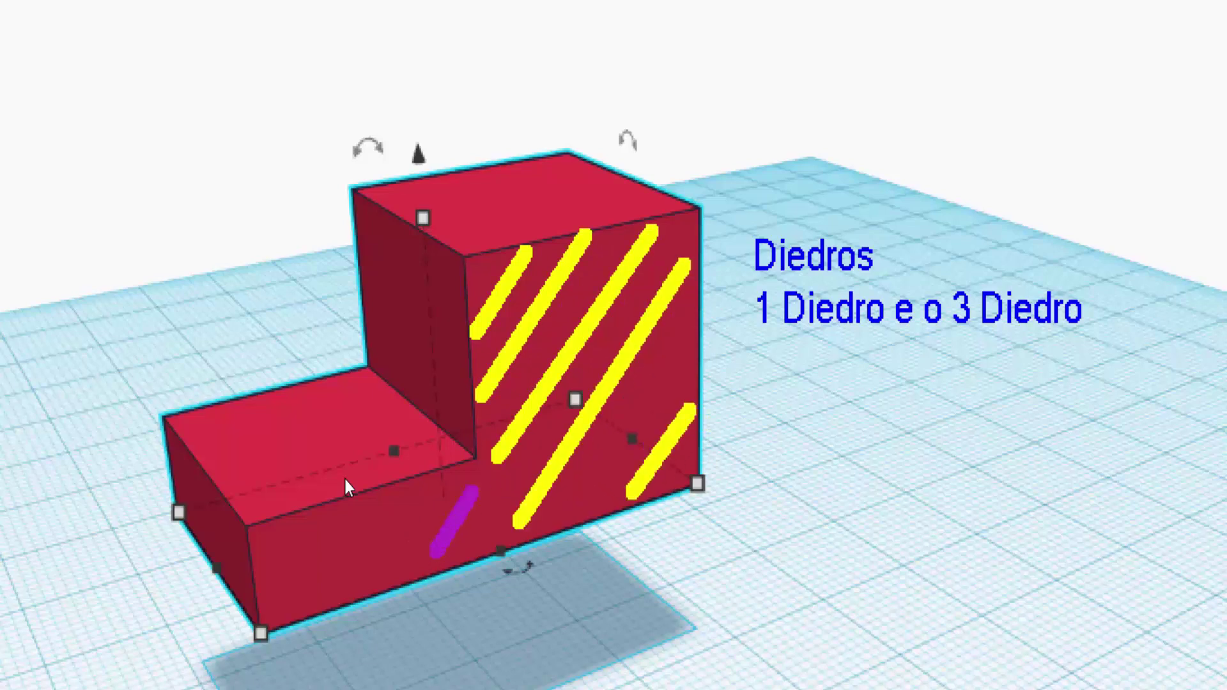
left_click_drag(351, 579, 421, 476)
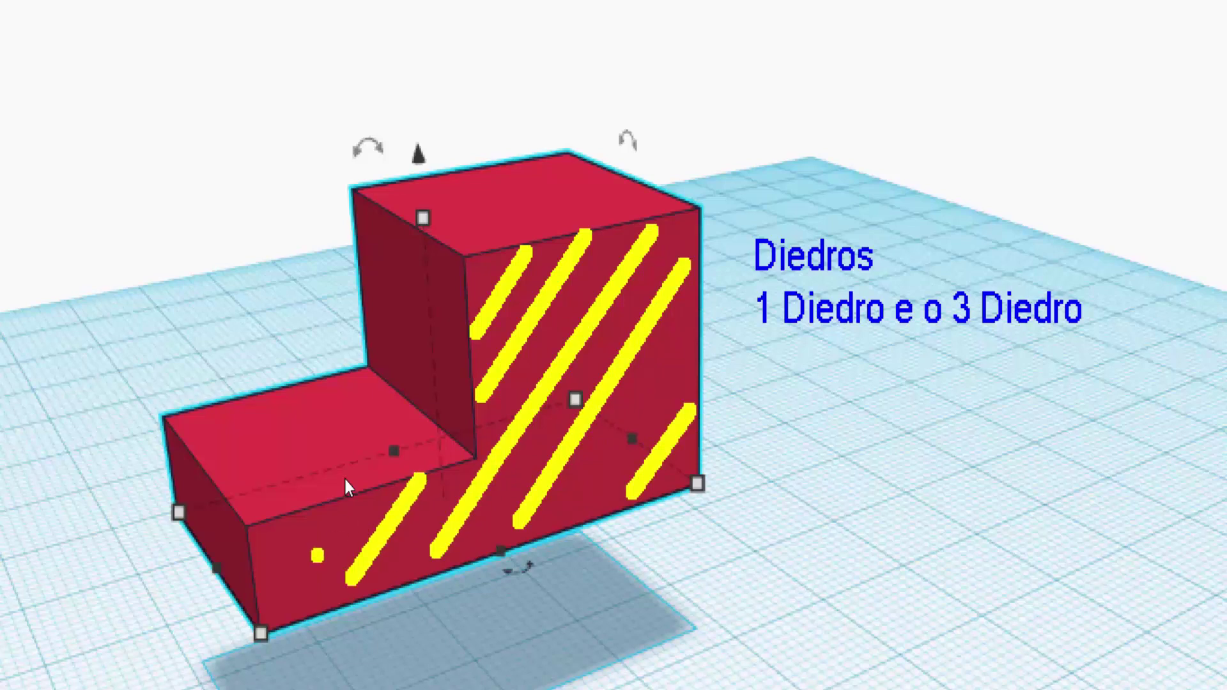
Erase the yellow hatch strokes and trace the taller block's top edge in yellow
key("p")
left_click_drag(302, 565, 341, 509)
key("ctrl+z")
key("ctrl+z")
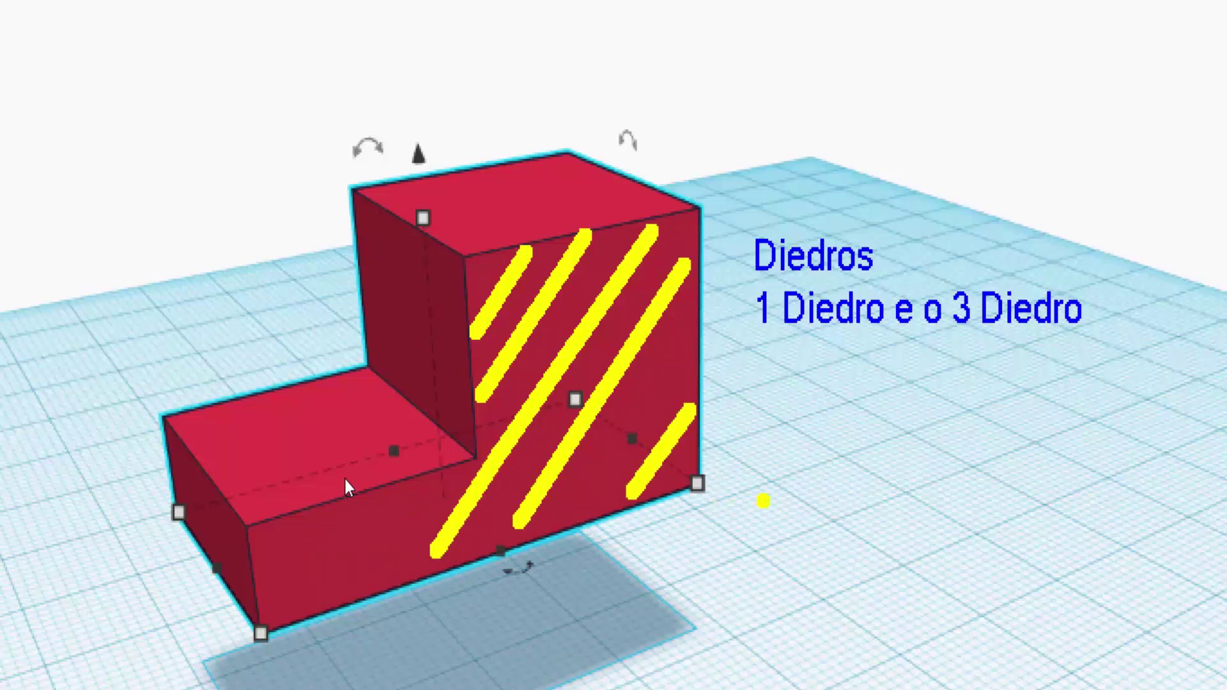
key("ctrl+z")
key("ctrl+z")
key("ctrl+z")
key("ctrl+z")
key("ctrl+z")
key("ctrl+z")
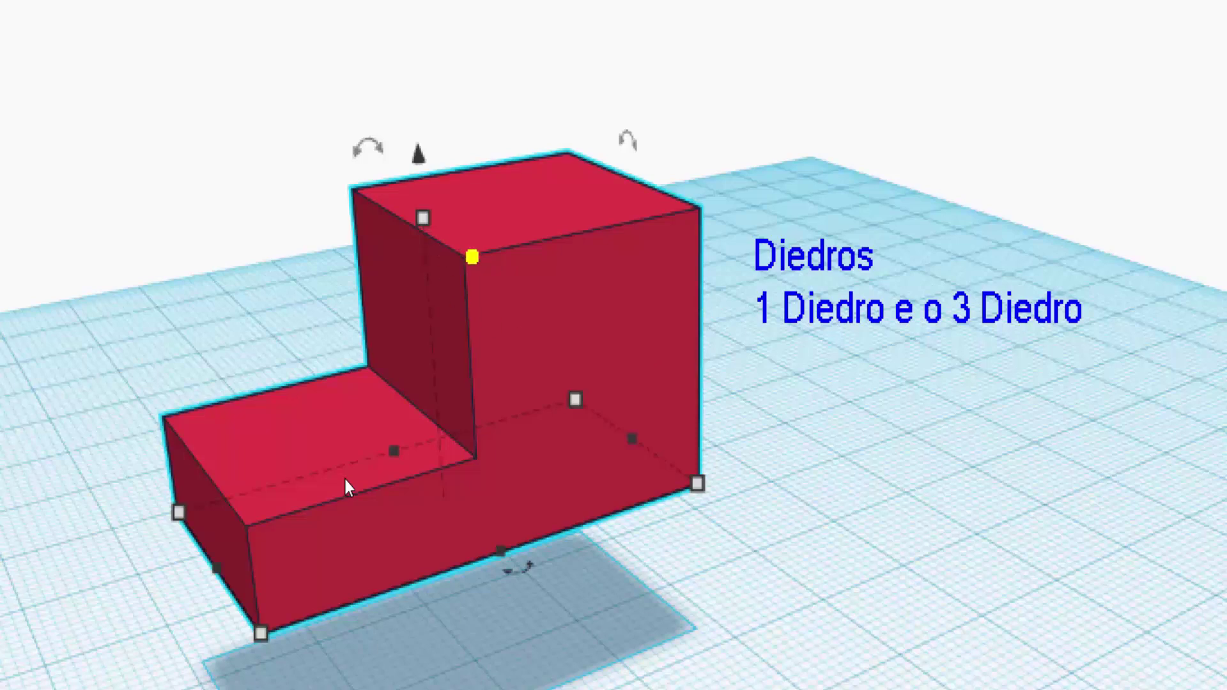
mouse_move(461, 256)
left_mouse_down()
mouse_move(723, 208)
mouse_move(702, 480)
mouse_move(354, 570)
mouse_move(259, 619)
left_mouse_up()
key("p")
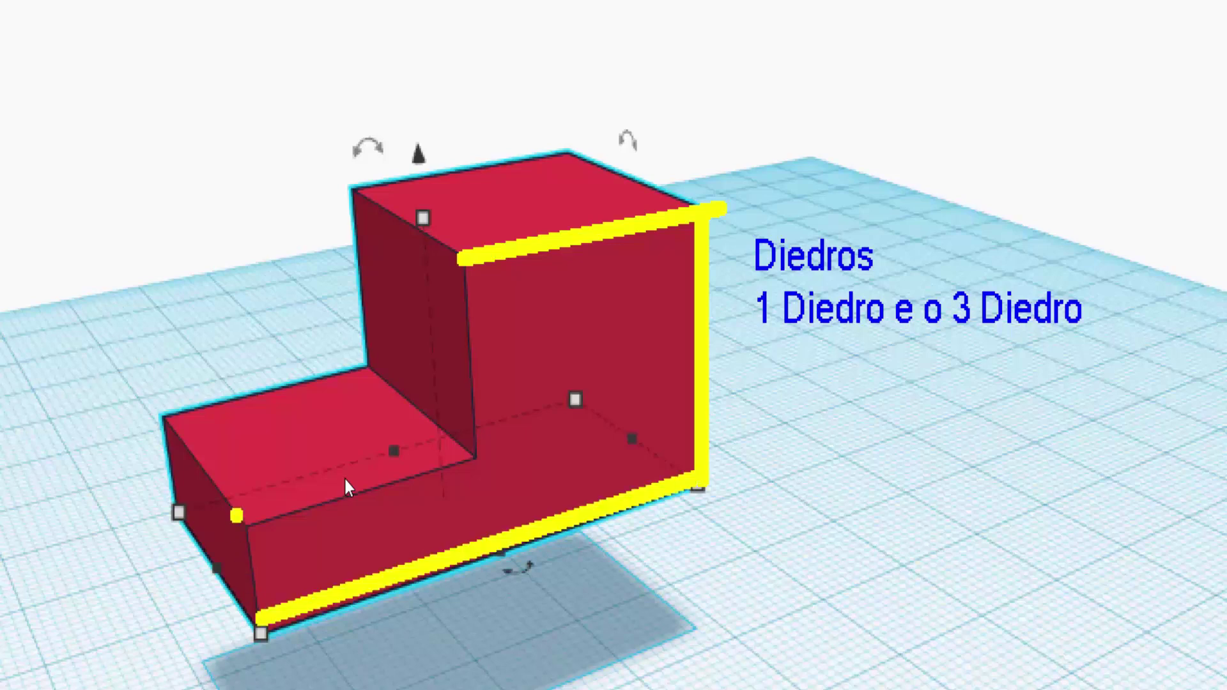
Trace the left front and step edges in yellow, then start a blue L outline on the grid
mouse_move(237, 511)
left_mouse_down()
mouse_move(250, 627)
mouse_move(239, 499)
mouse_move(451, 457)
mouse_move(460, 251)
left_mouse_up()
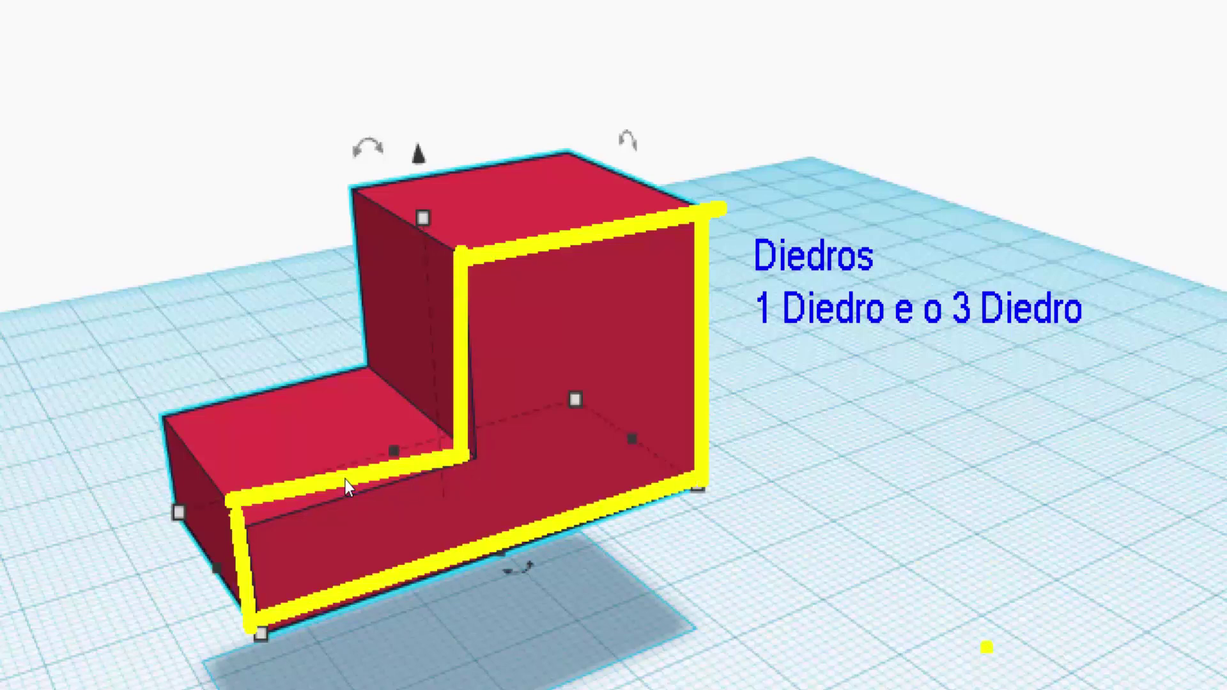
left_click_drag(866, 515, 918, 499)
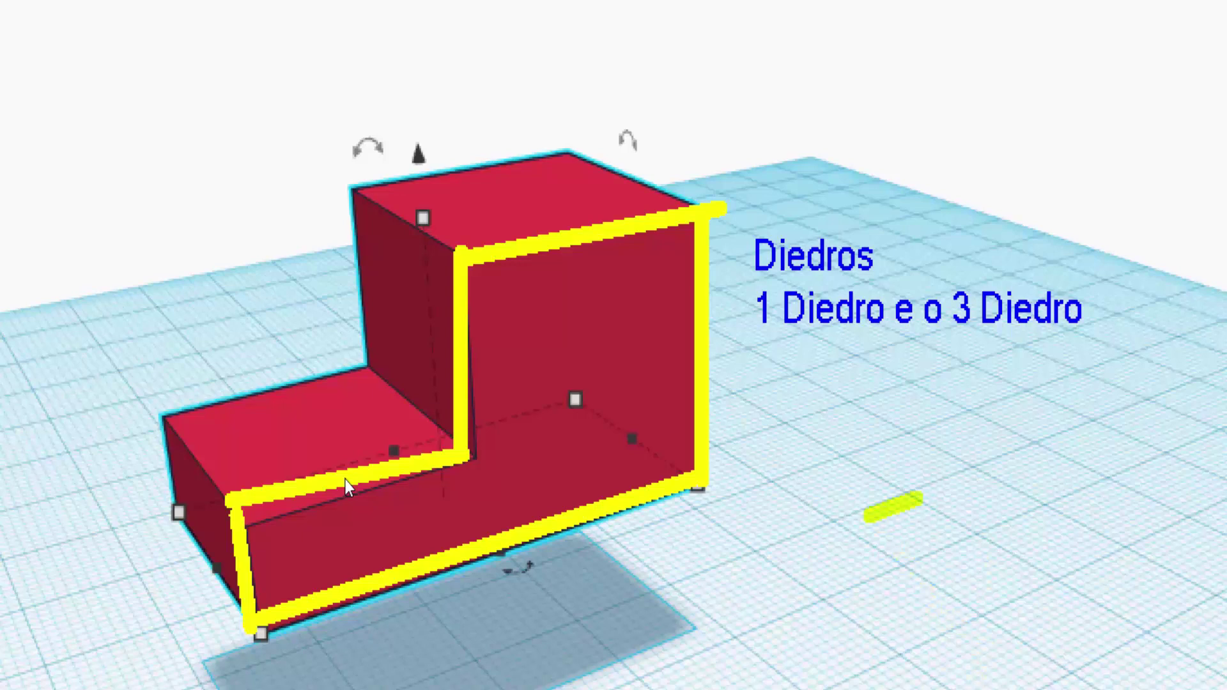
key("ctrl+z")
key("b")
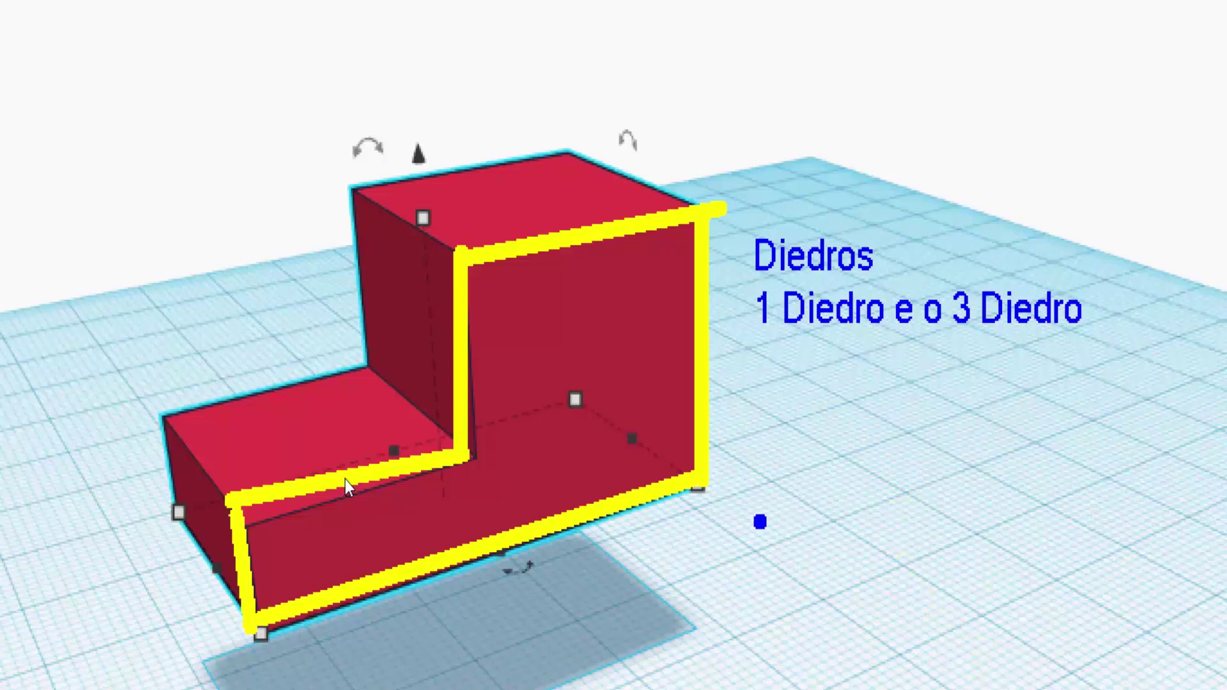
mouse_move(753, 521)
left_mouse_down()
mouse_move(867, 518)
mouse_move(858, 394)
mouse_move(984, 392)
mouse_move(975, 617)
mouse_move(978, 607)
left_mouse_up()
Finish the blue L outline and add yellow arrows for the front, side, top and bottom viewing directions
mouse_move(755, 524)
left_mouse_down()
mouse_move(755, 604)
mouse_move(818, 584)
mouse_move(978, 604)
left_mouse_up()
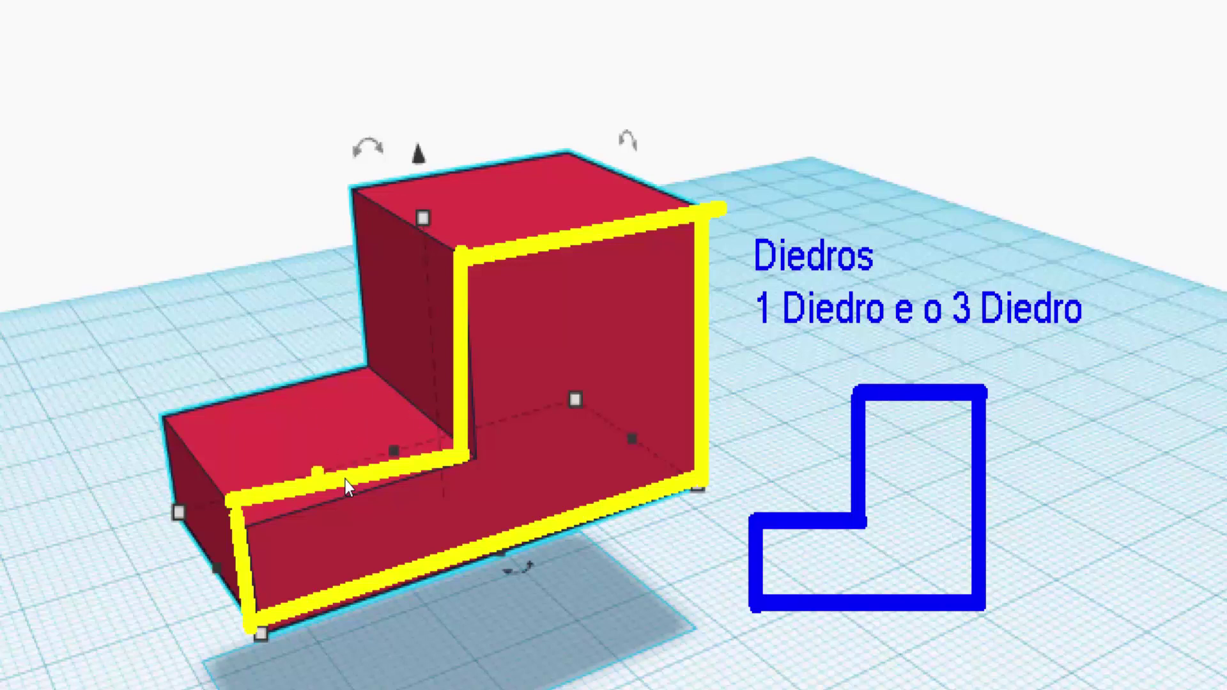
left_click_drag(338, 463, 315, 366)
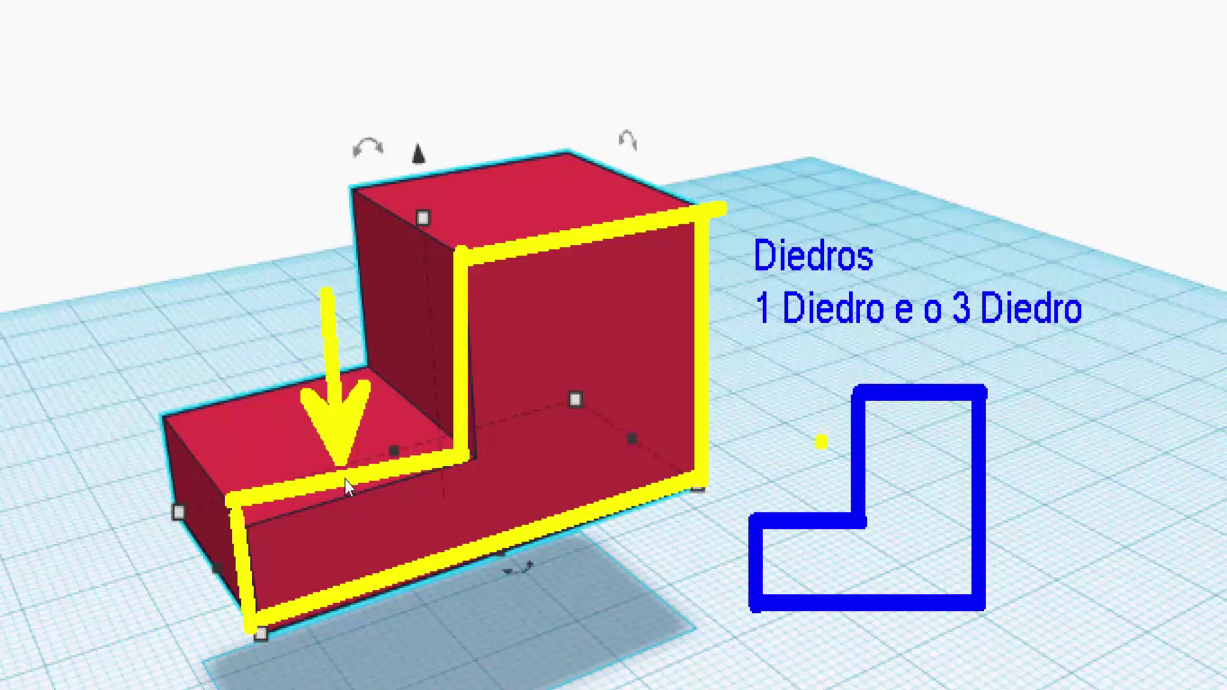
left_click_drag(802, 414, 802, 495)
left_click_drag(630, 543, 621, 665)
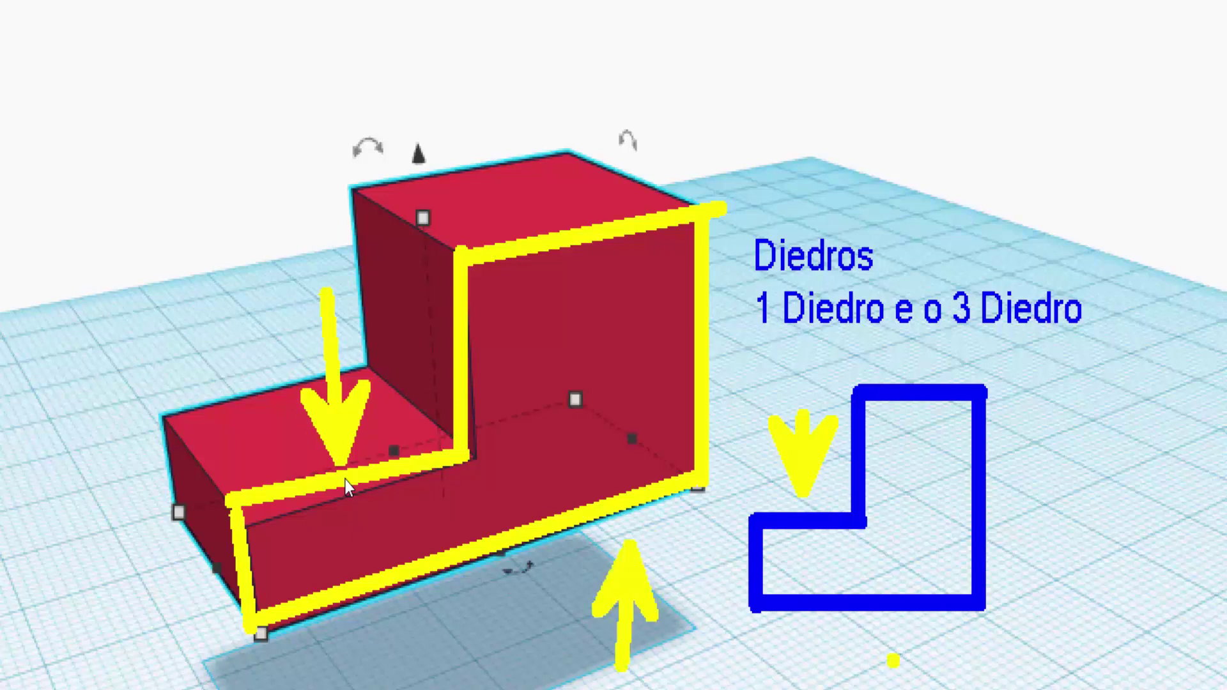
left_click_drag(885, 651, 885, 687)
left_click_drag(128, 570, 191, 556)
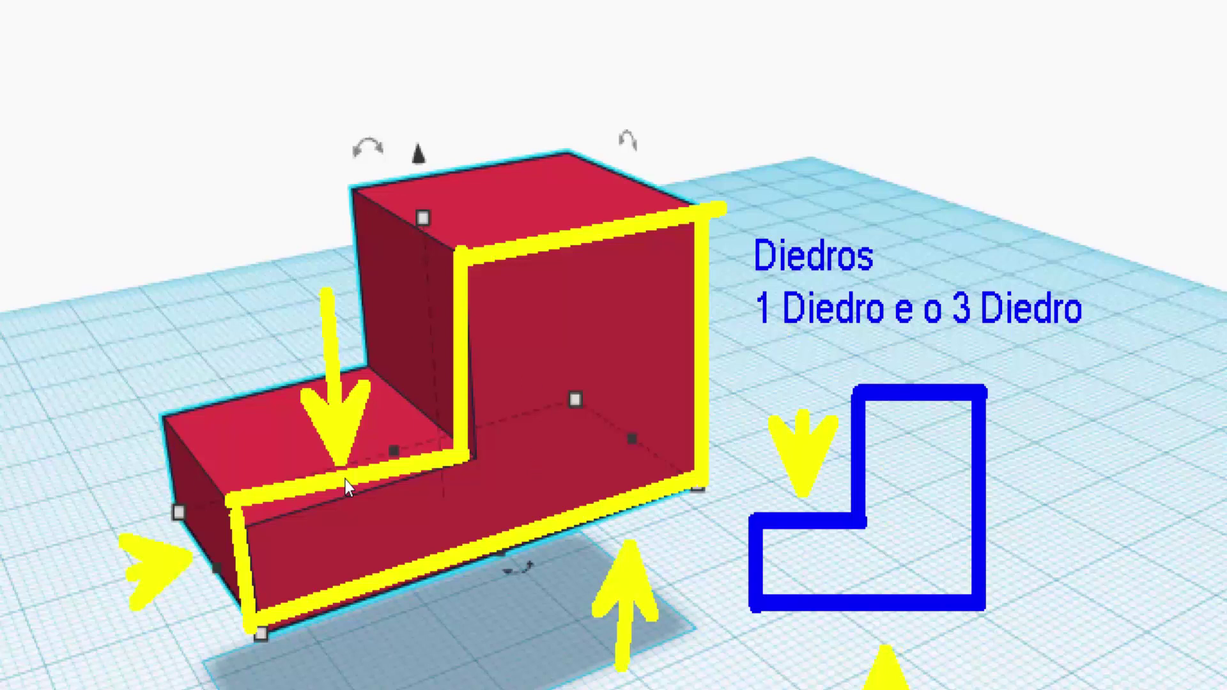
left_click_drag(653, 505, 655, 578)
Draw a downward arrow onto the block's top face and a blue view-box rectangle at upper right
mouse_move(516, 31)
left_mouse_down()
mouse_move(502, 163)
mouse_move(517, 179)
left_mouse_up()
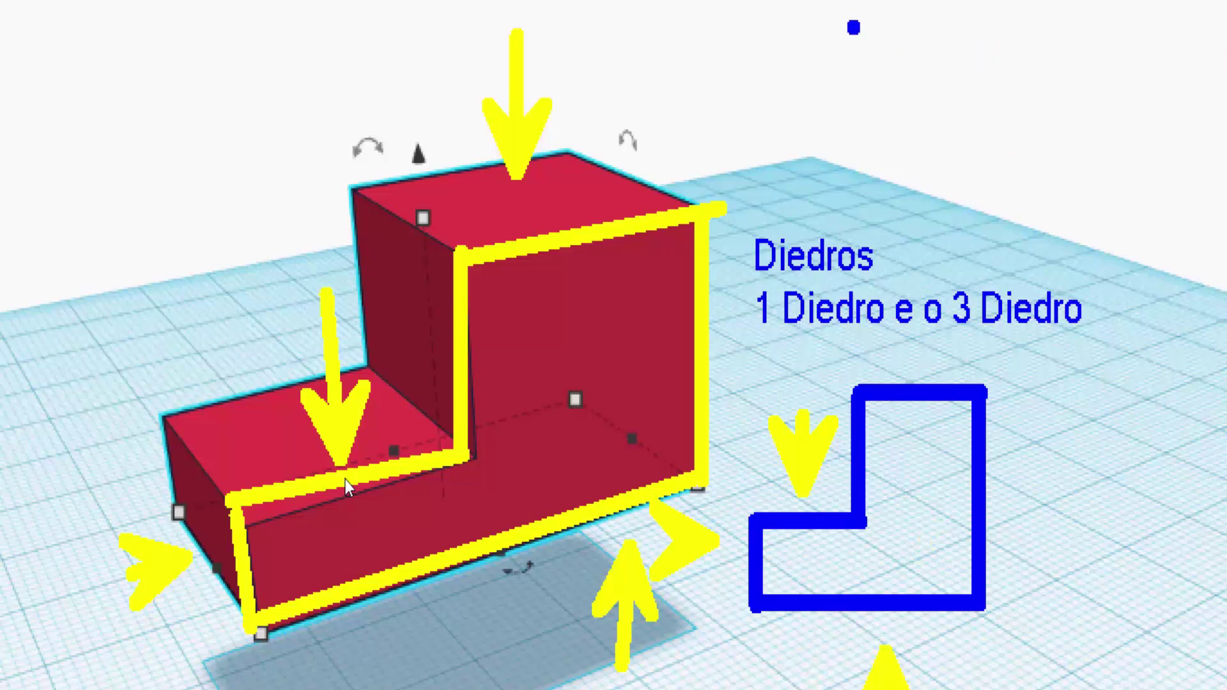
mouse_move(853, 27)
left_mouse_down()
mouse_move(1136, 197)
mouse_move(1118, 197)
left_mouse_up()
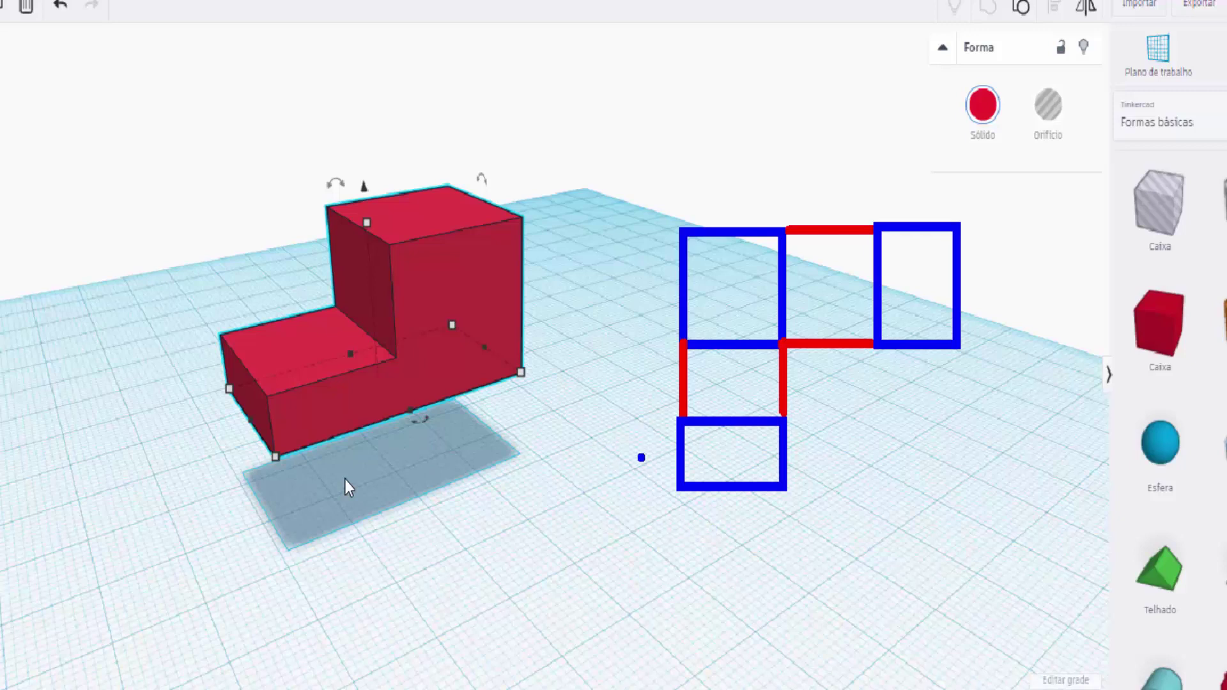
Orbit to a nearly level left-side view of the block and zoom in
key("ctrl+Left")
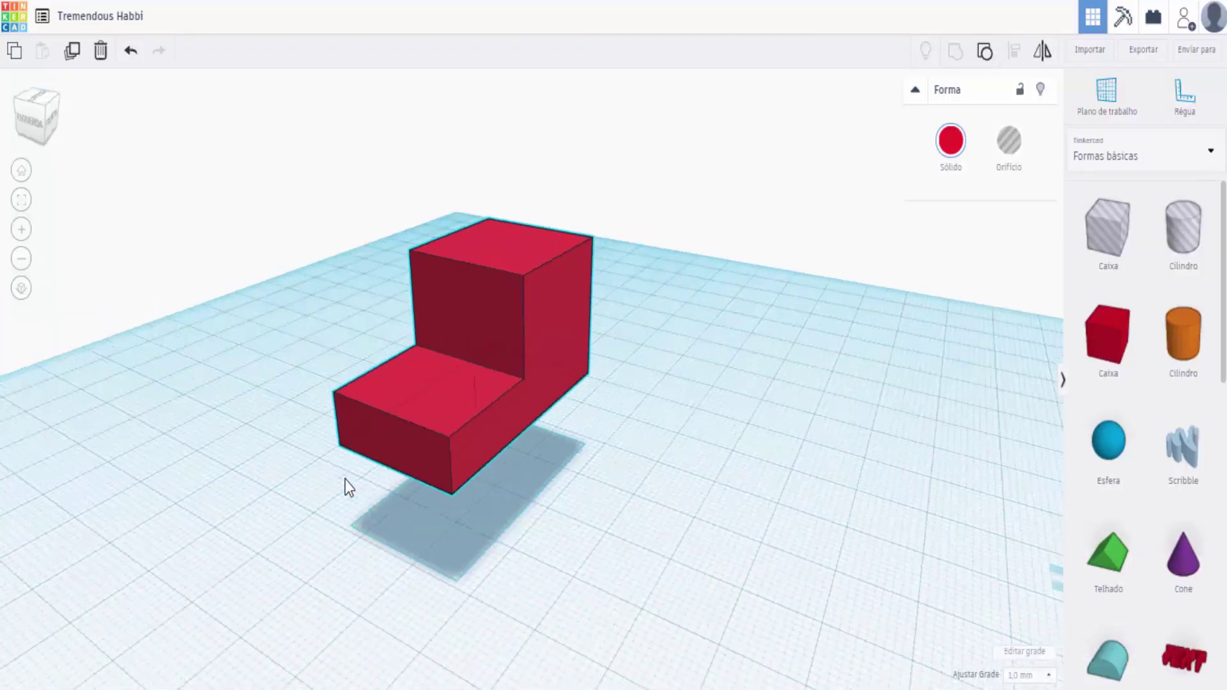
key("ctrl+Down")
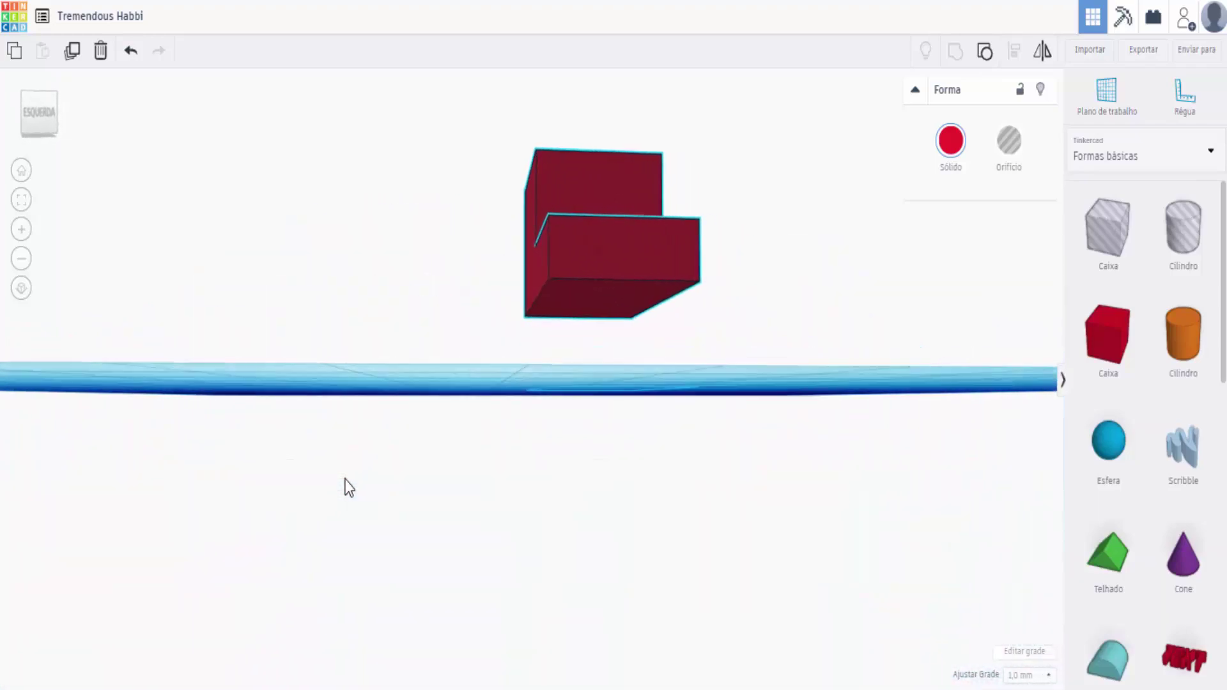
key("ctrl+Up")
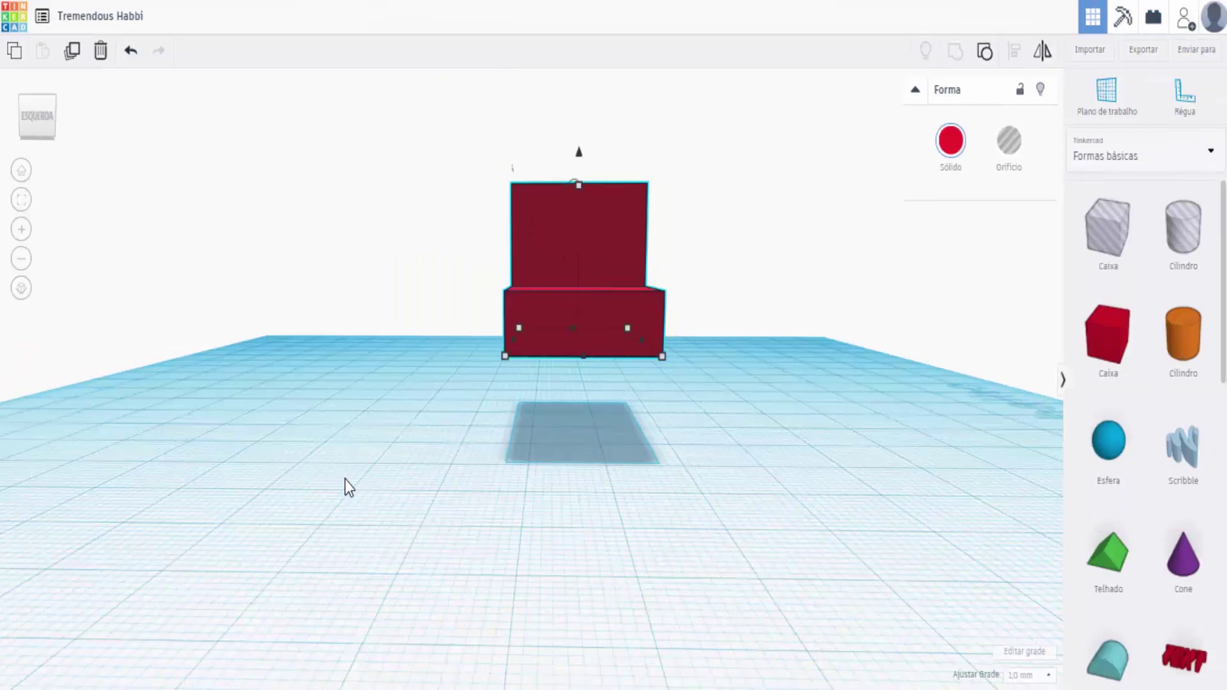
scroll(346, 487, "up", 2)
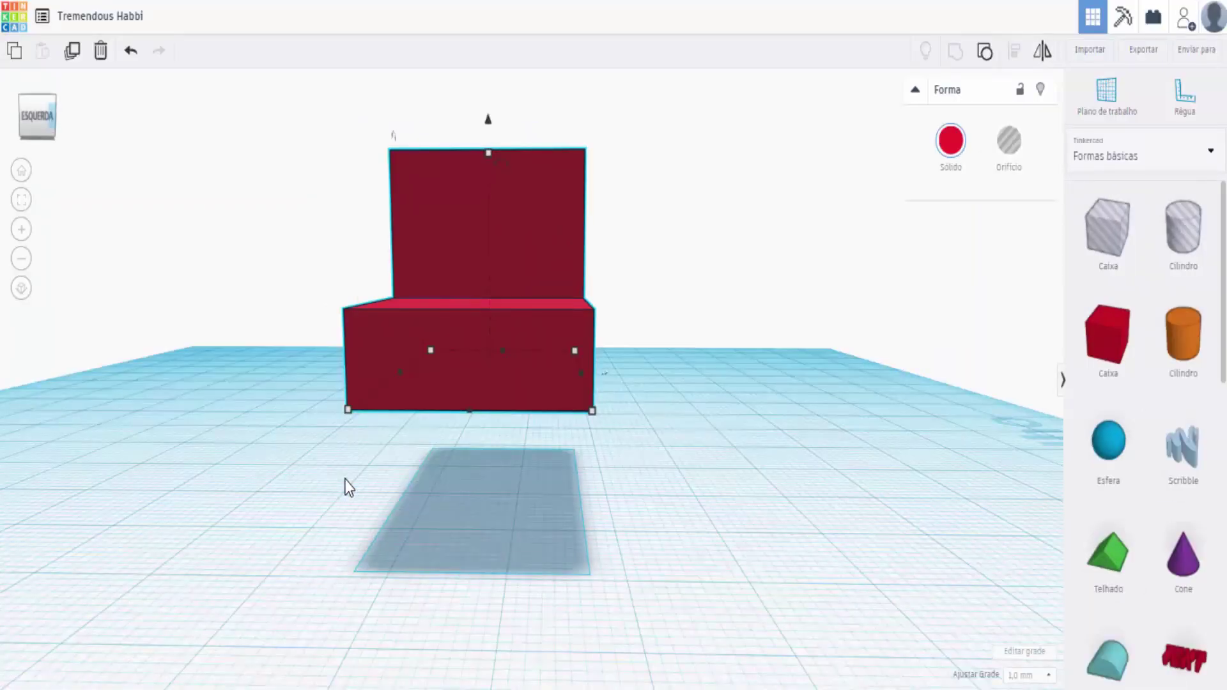
Tilt the camera through a level side view into a straight top-down view of the block
key("ctrl+Up")
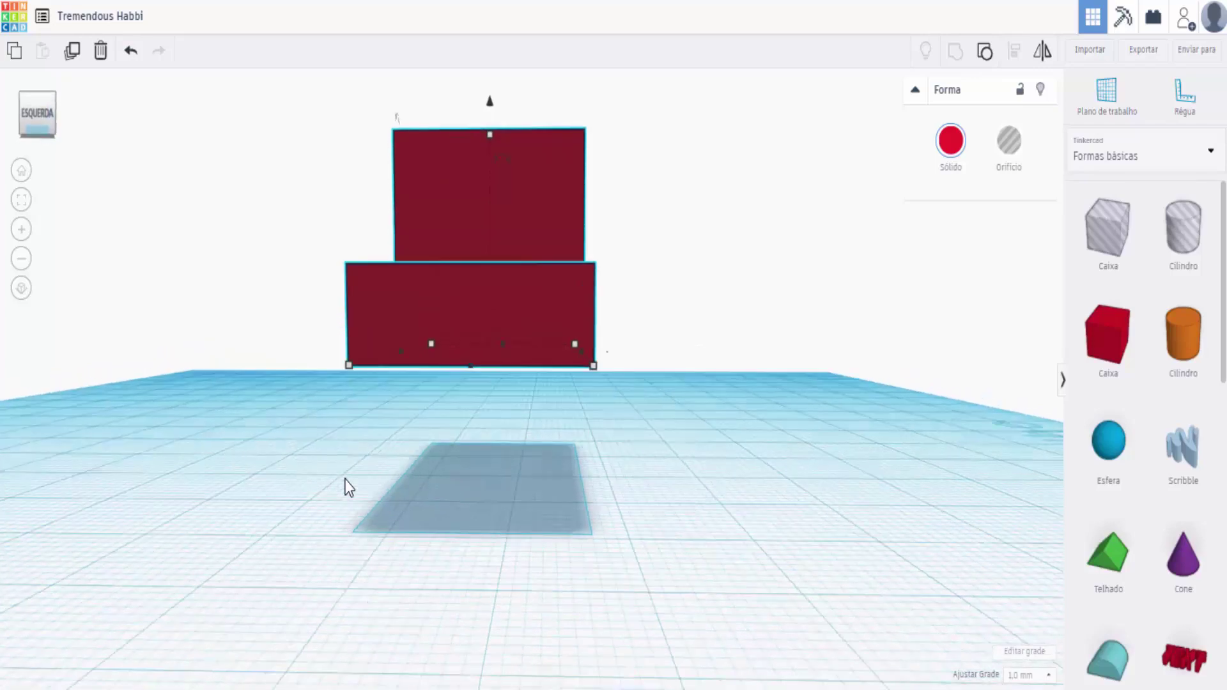
key("ctrl+Down")
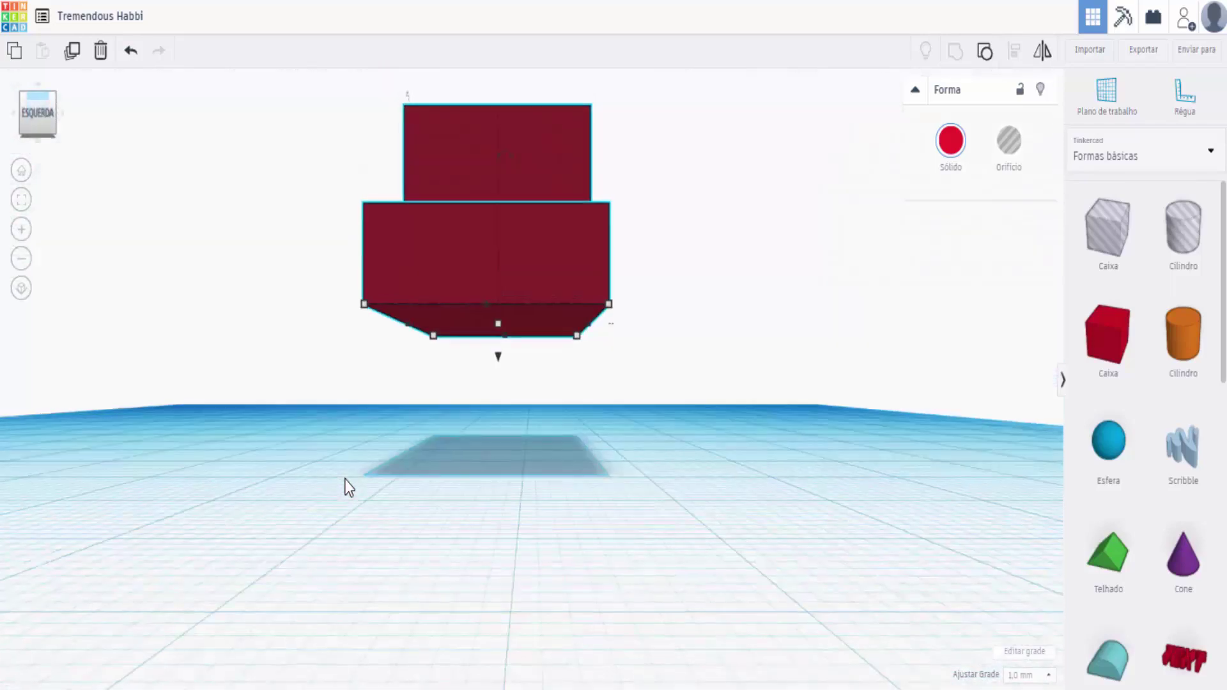
key("ctrl+Up")
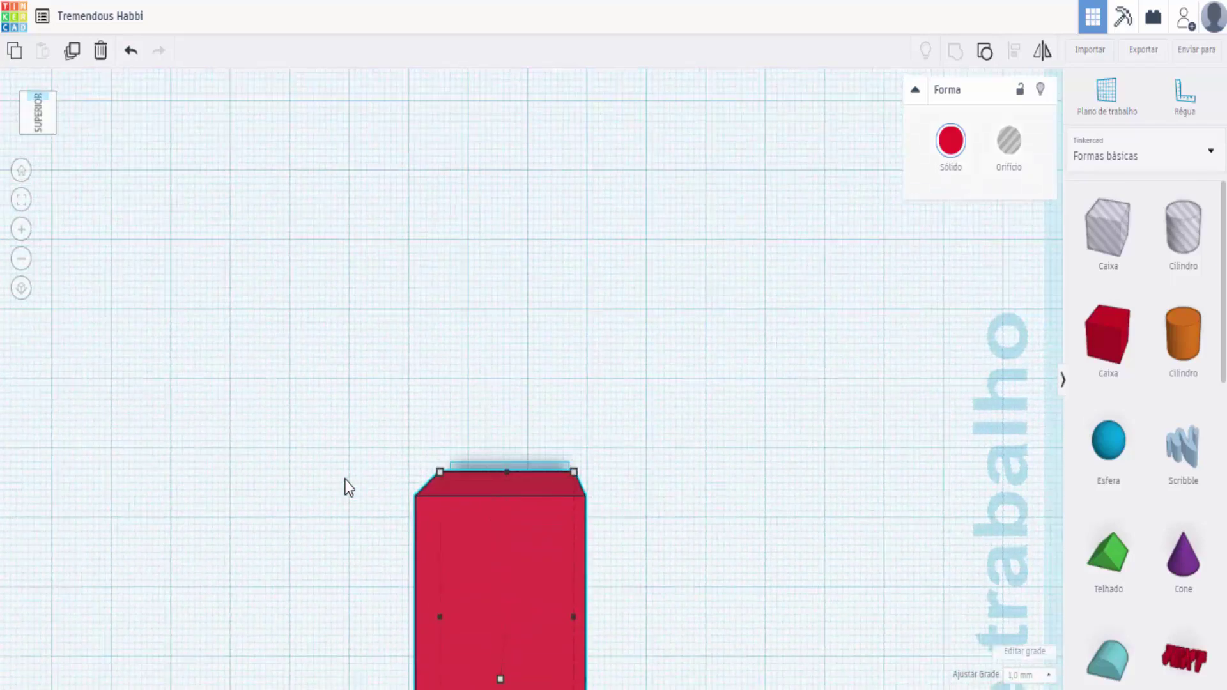
key("ctrl+Up")
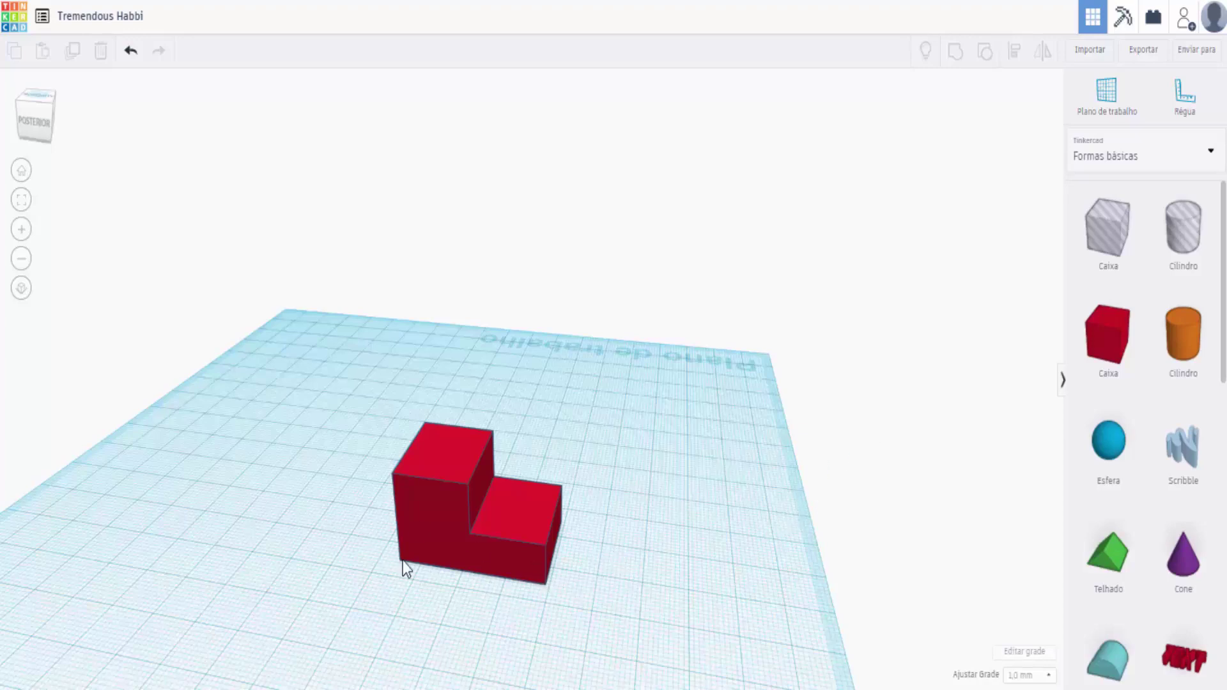
Box-select the red L-shaped block and drag its top handle to lift it to 26.00
scroll(378, 616, "up", 2)
scroll(524, 486, "up", 2)
scroll(534, 554, "down", 2)
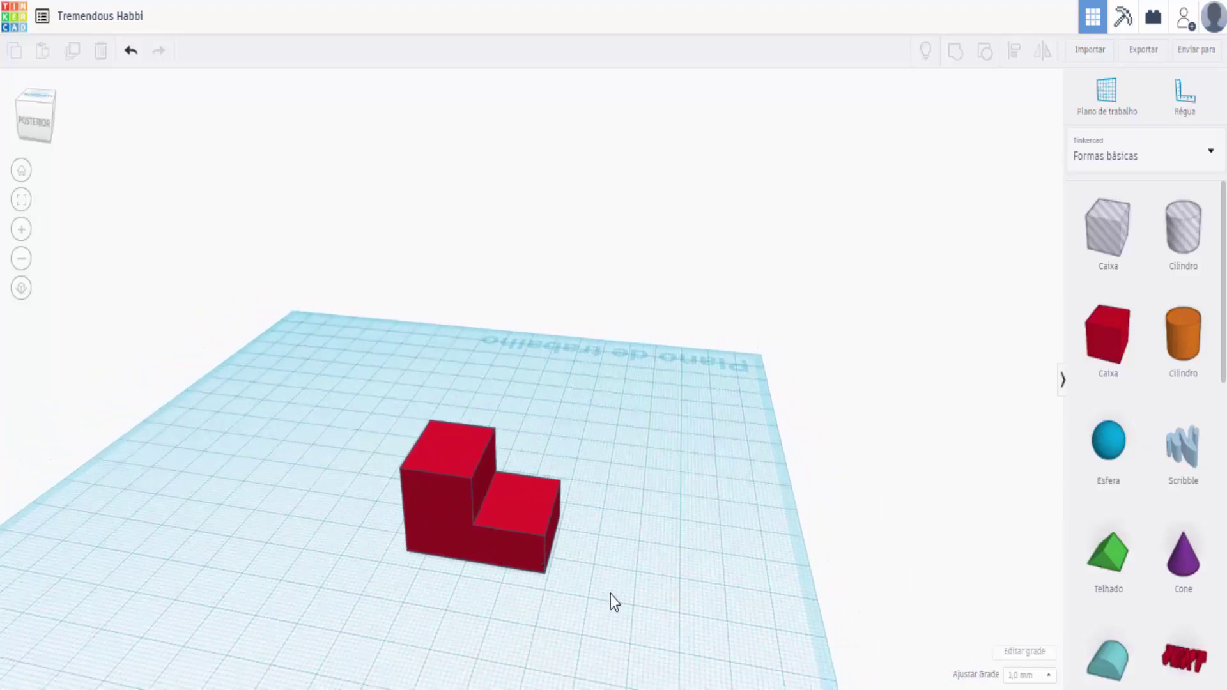
left_click_drag(610, 593, 328, 388)
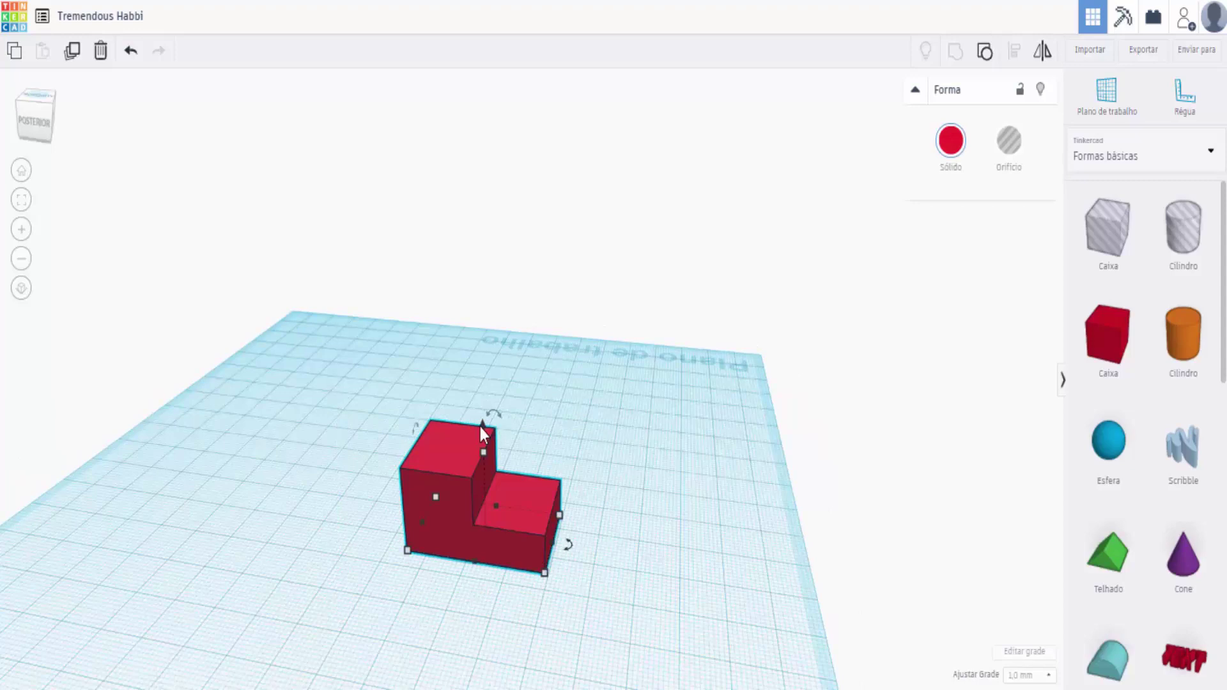
key("Escape")
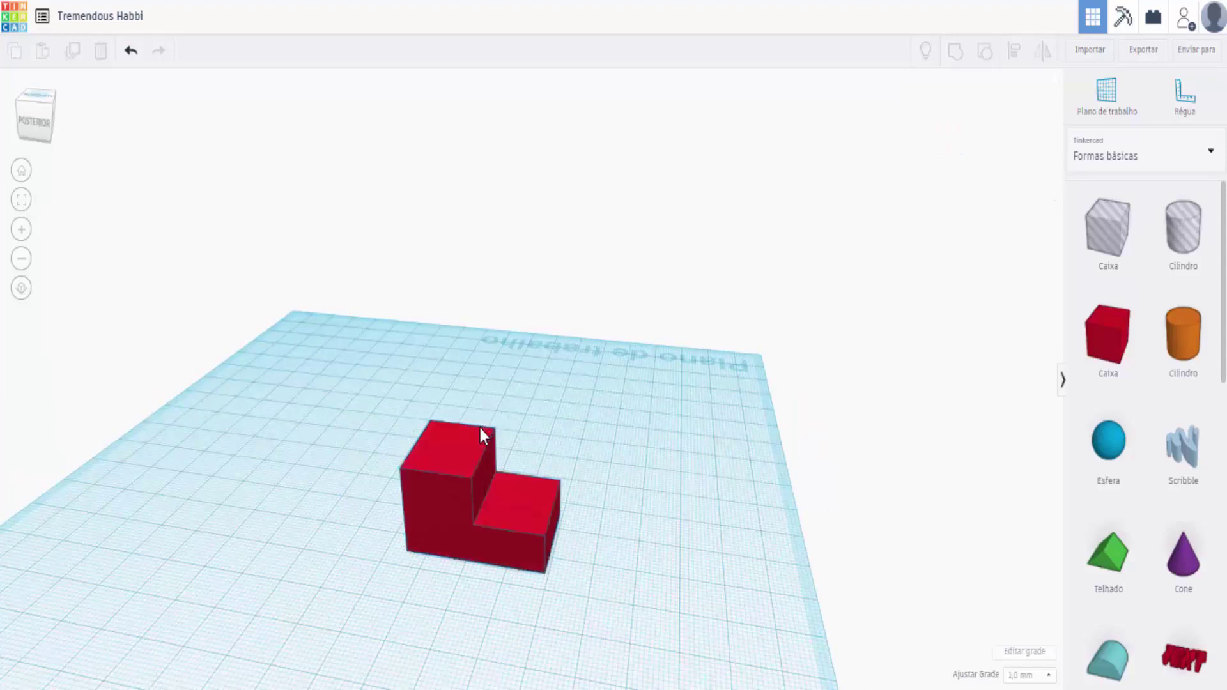
left_click_drag(592, 583, 363, 434)
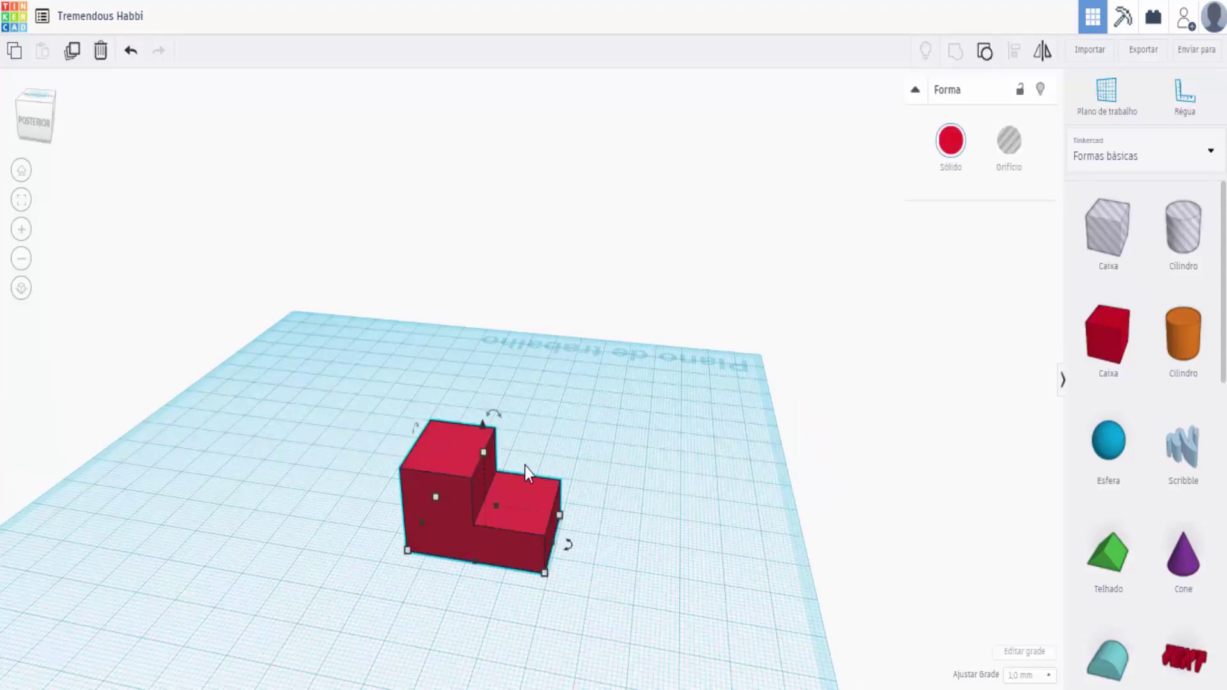
left_click_drag(482, 427, 478, 301)
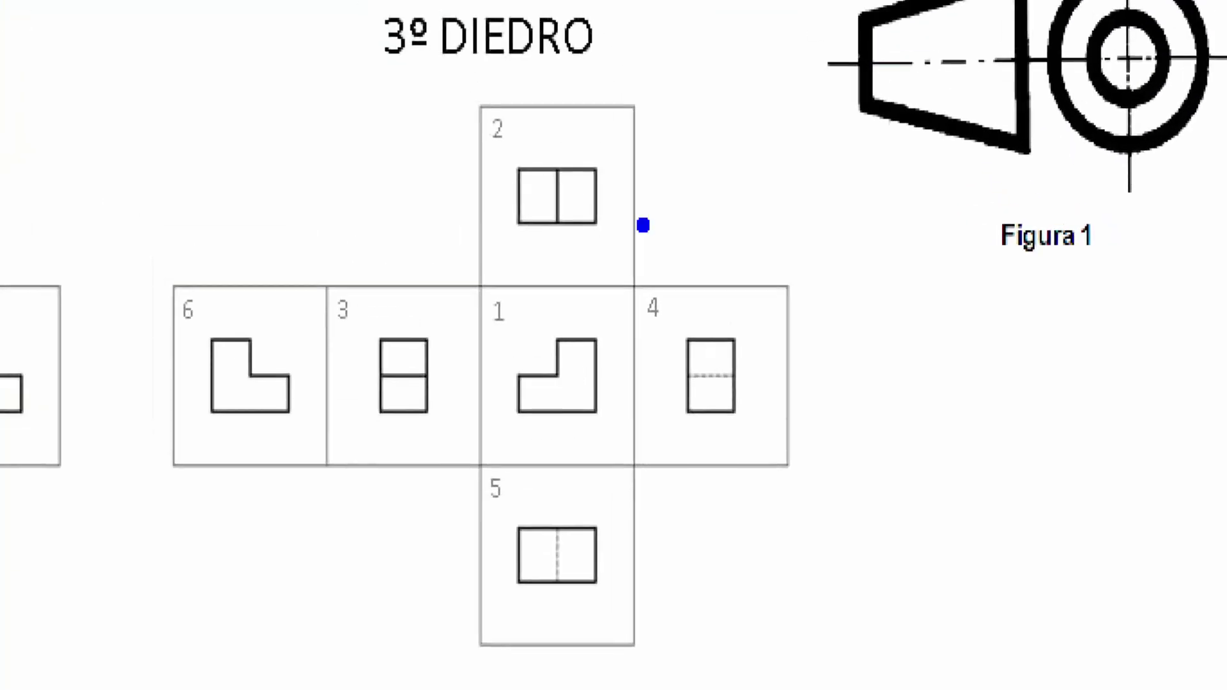
Mark out view 1 on the Paint sheet, then switch back to the Tinkercad L-shaped block
mouse_move(491, 320)
left_mouse_down()
mouse_move(630, 383)
mouse_move(631, 440)
left_mouse_up()
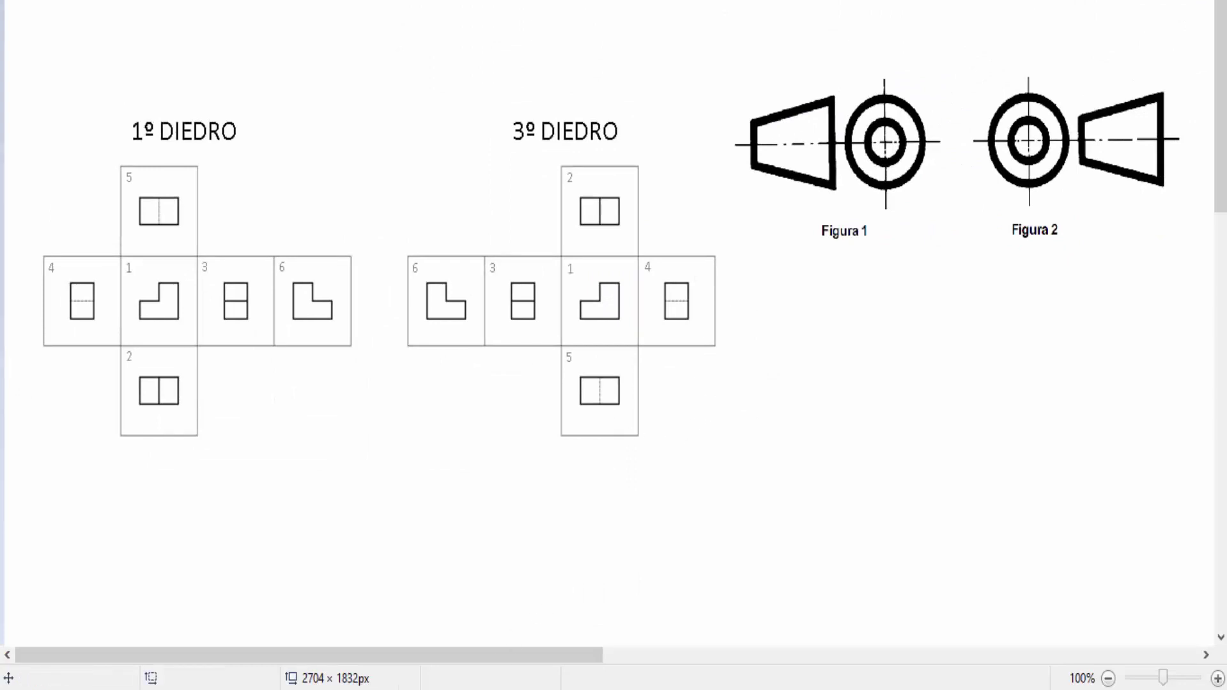
left_click(191, 674)
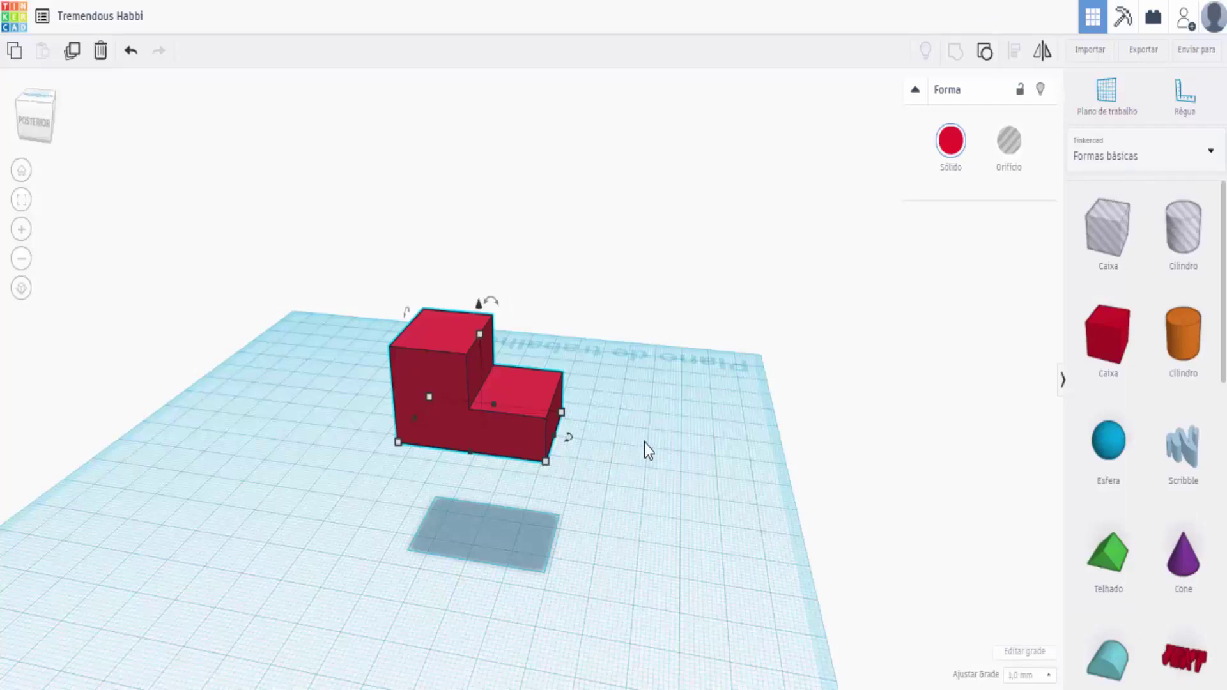
Orbit the red L-block, settle on the Frontal view-cube face, and zoom in on its profile
mouse_move(696, 431)
right_mouse_down()
mouse_move(416, 390)
mouse_move(439, 368)
mouse_move(447, 374)
mouse_move(358, 399)
mouse_move(200, 402)
mouse_move(323, 487)
mouse_move(475, 554)
mouse_move(659, 519)
mouse_move(742, 437)
mouse_move(748, 394)
right_mouse_up()
mouse_move(739, 452)
right_mouse_down()
mouse_move(748, 441)
mouse_move(614, 503)
right_mouse_up()
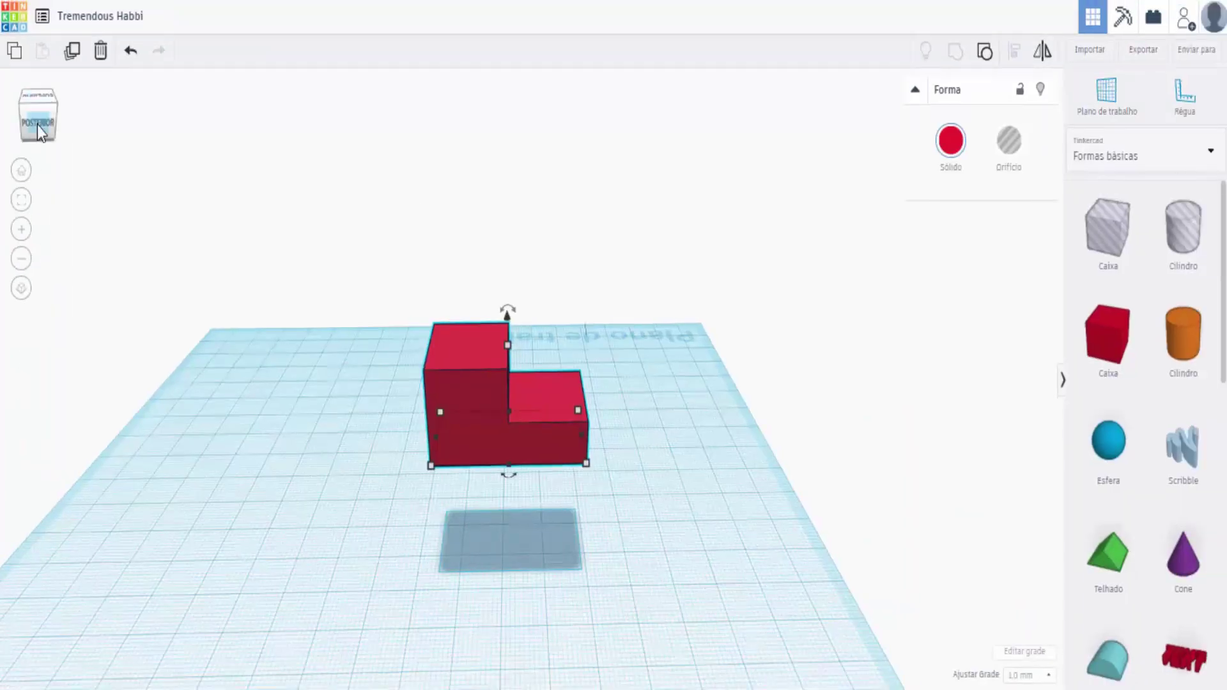
left_click(37, 125)
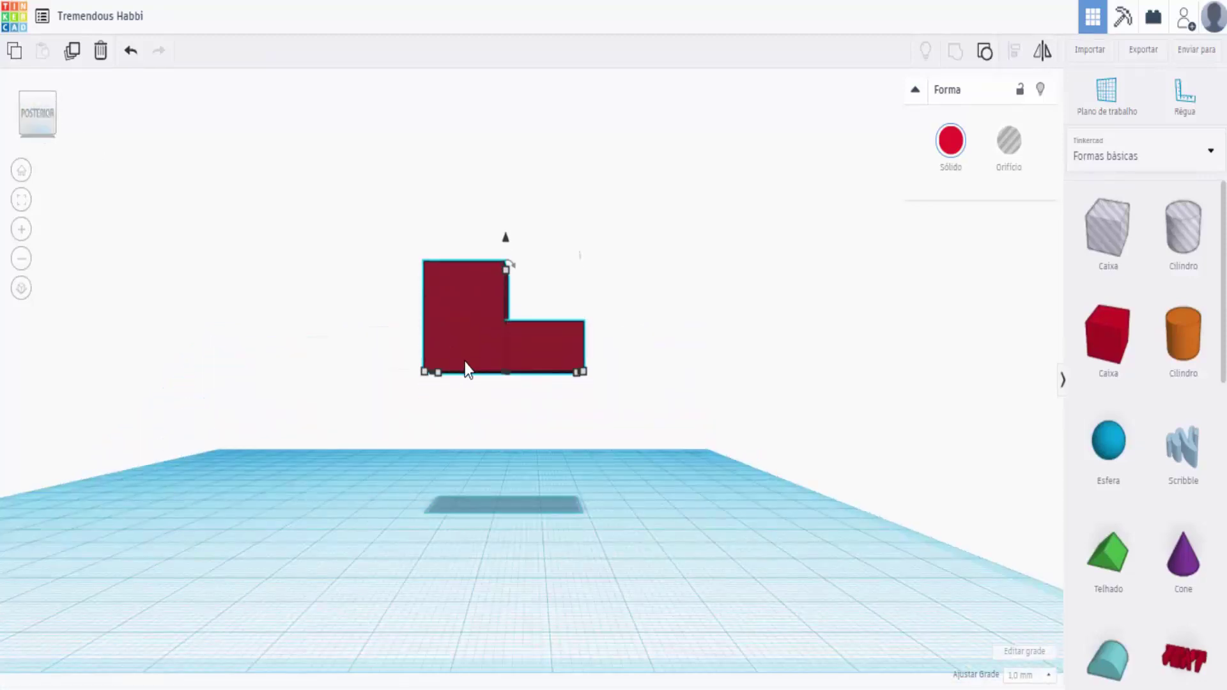
left_click(33, 129)
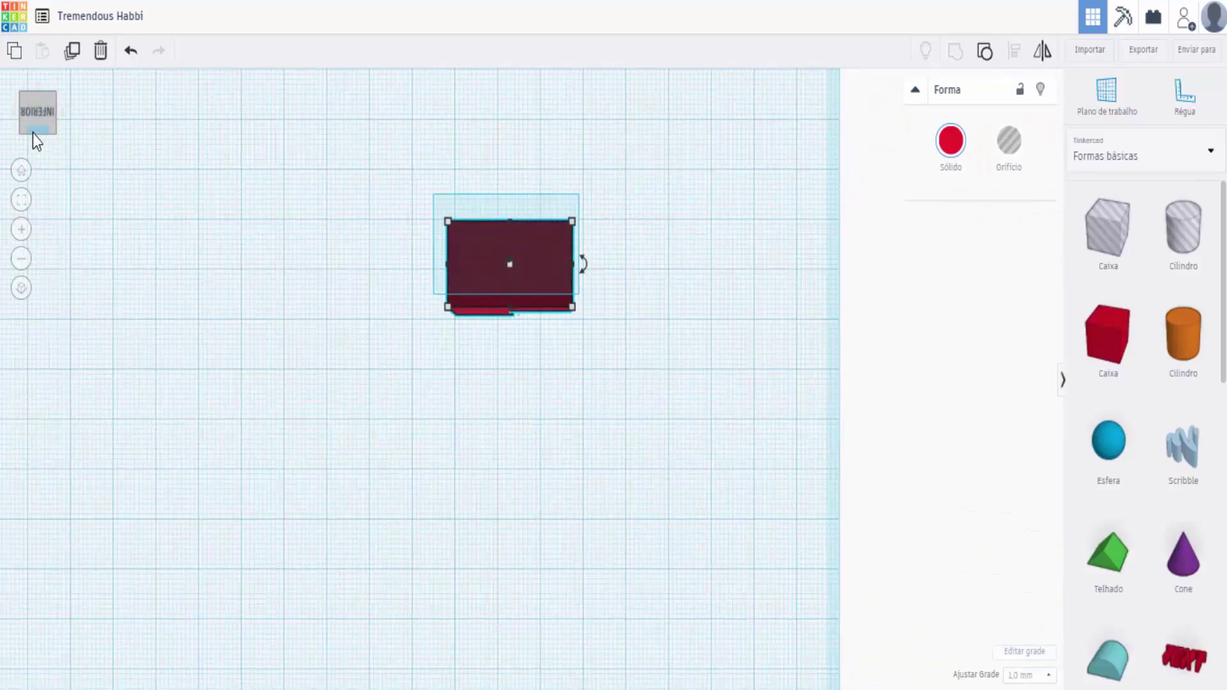
left_click(33, 133)
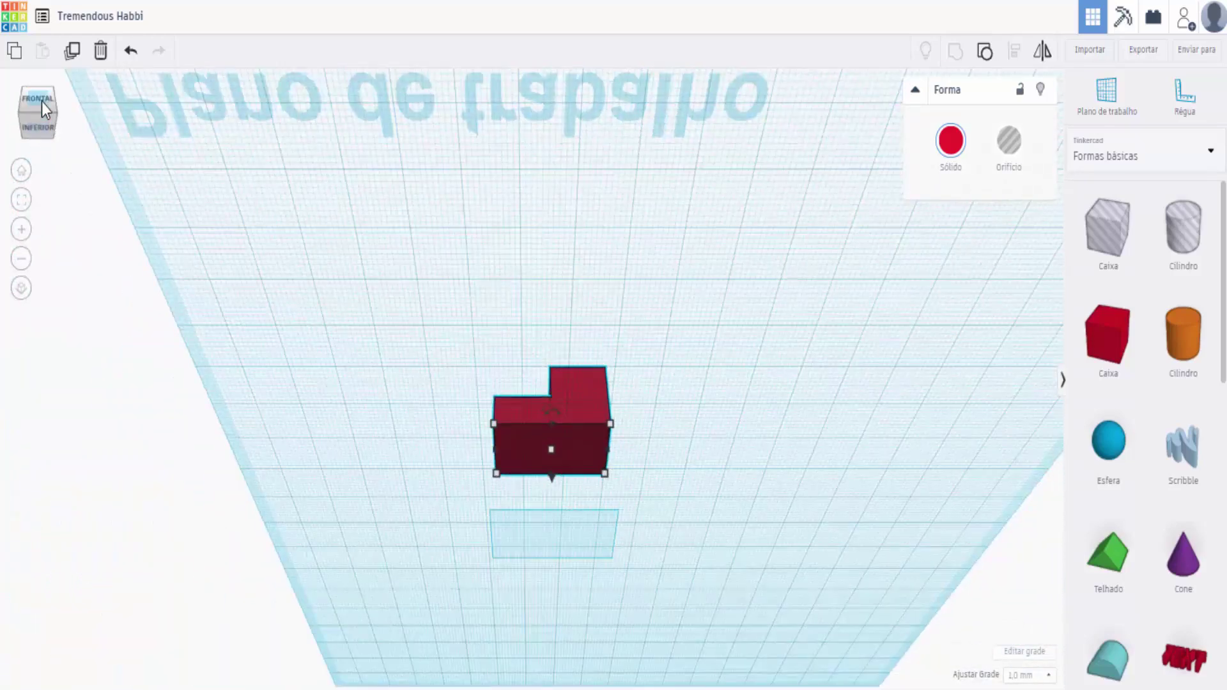
left_click(41, 102)
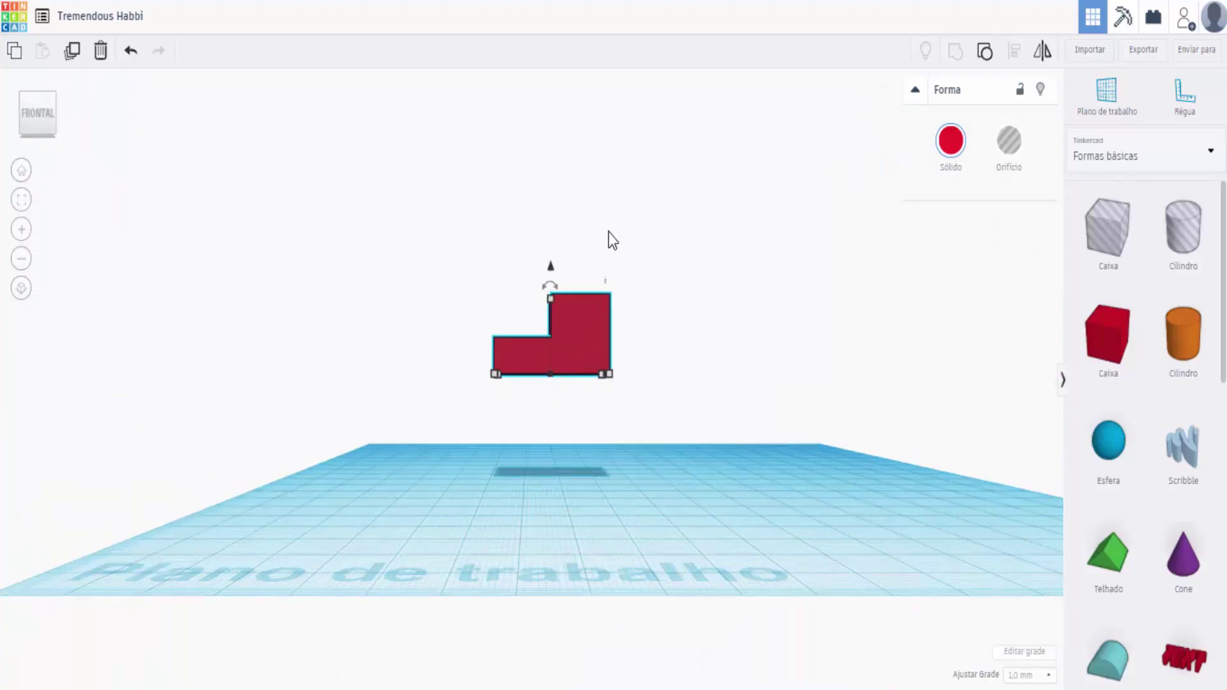
scroll(601, 239, "up", 1)
scroll(634, 307, "up", 1)
scroll(624, 285, "up", 1)
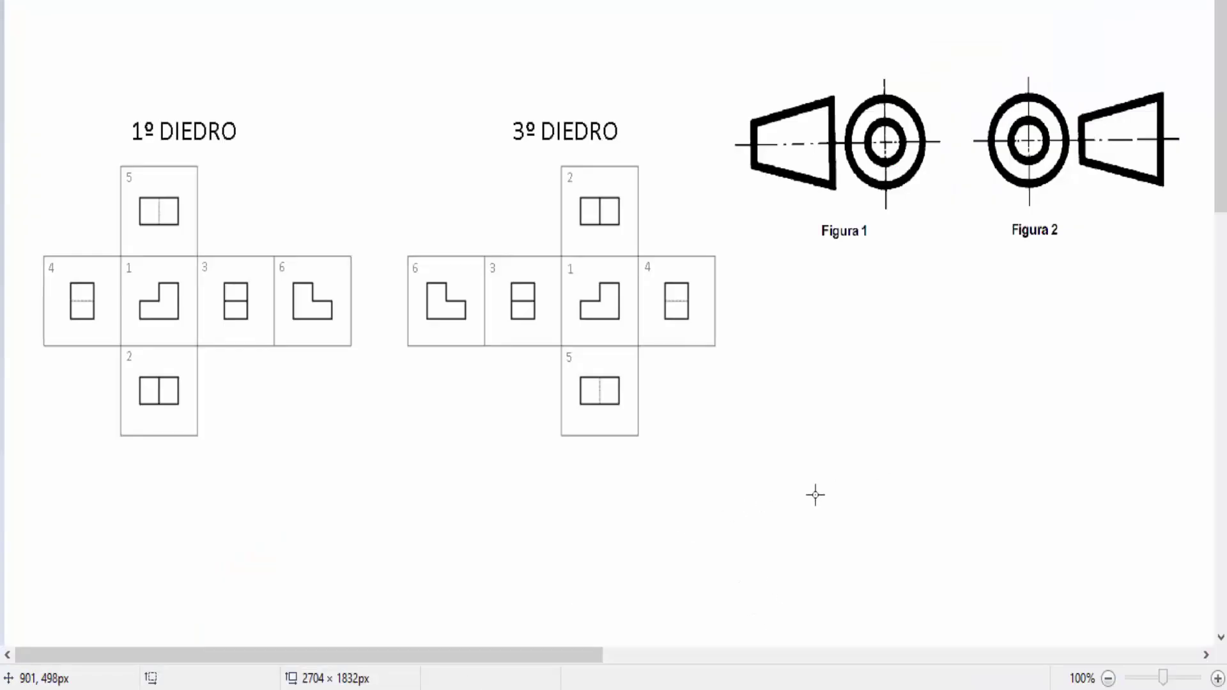
Draw blue upward arrows under the trapezoids of Figura 1 and Figura 2
left_click(803, 371)
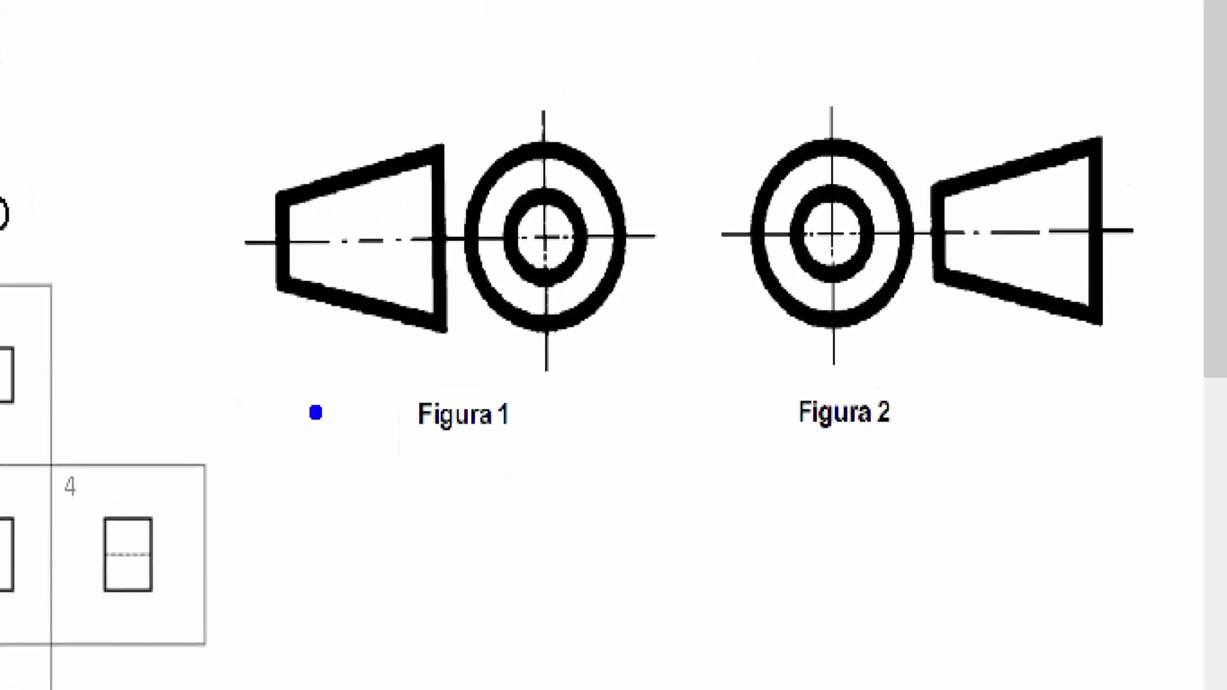
left_click_drag(322, 597, 322, 387)
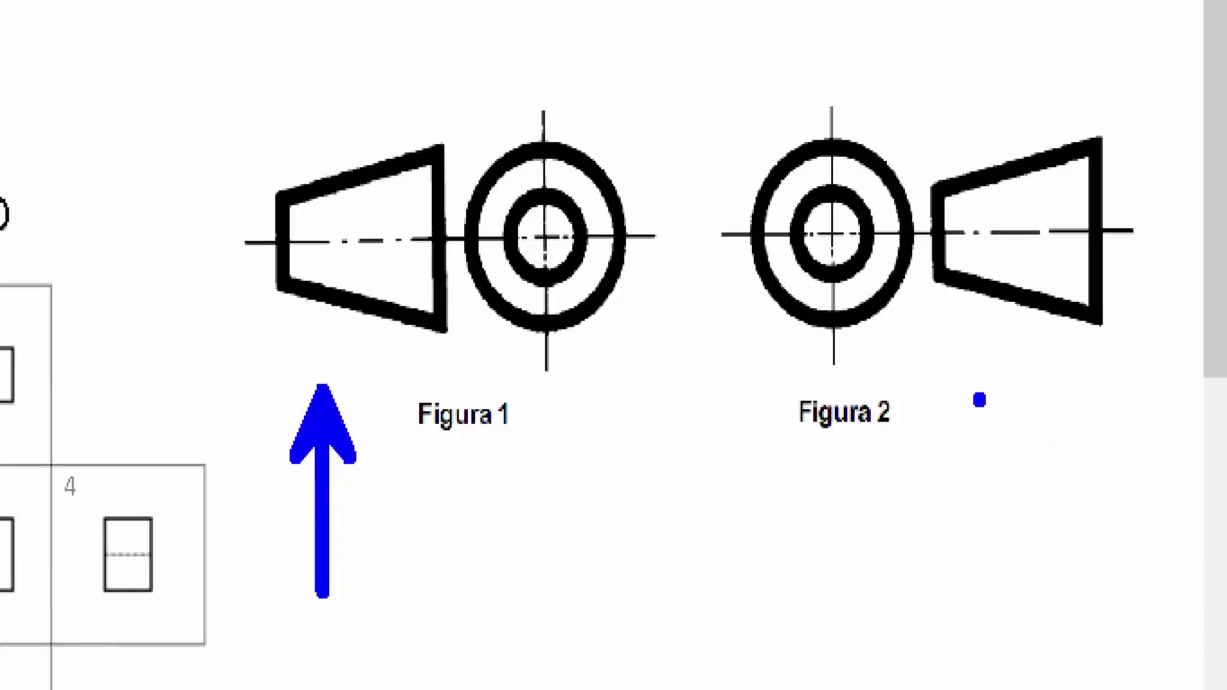
left_click(980, 399)
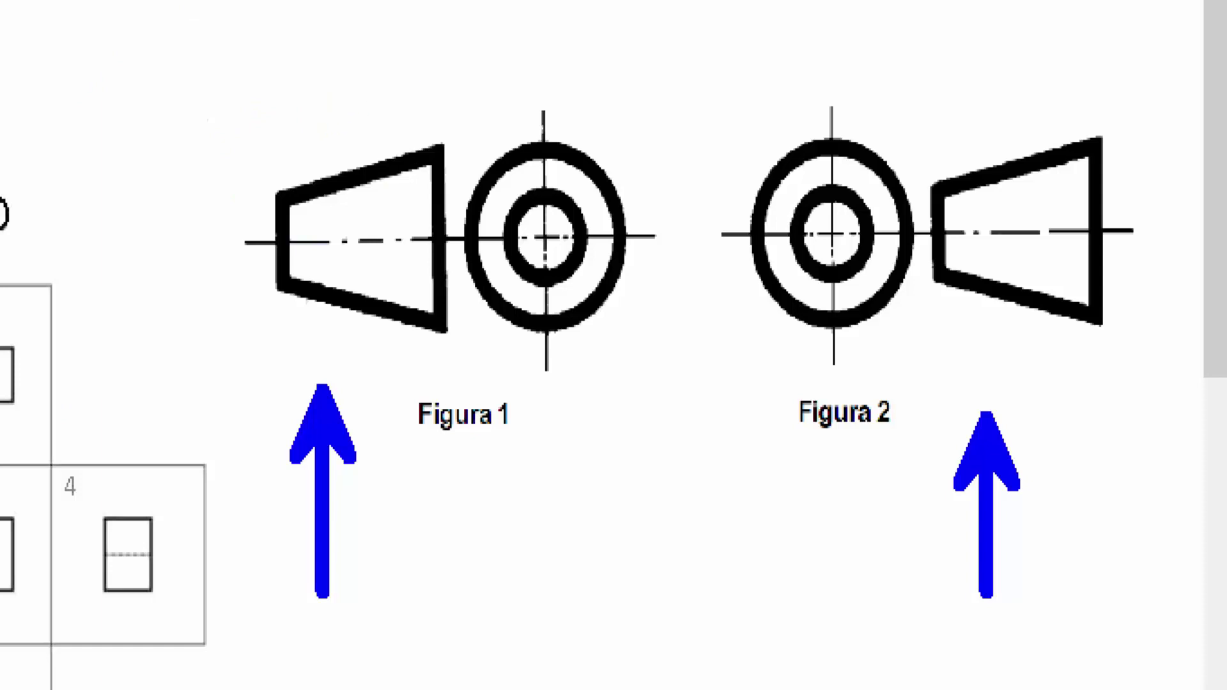
Box both trapezoids in blue, undo the boxes, then curve an arrow from Figura 1's trapezoid to its circle
left_click_drag(239, 116, 472, 376)
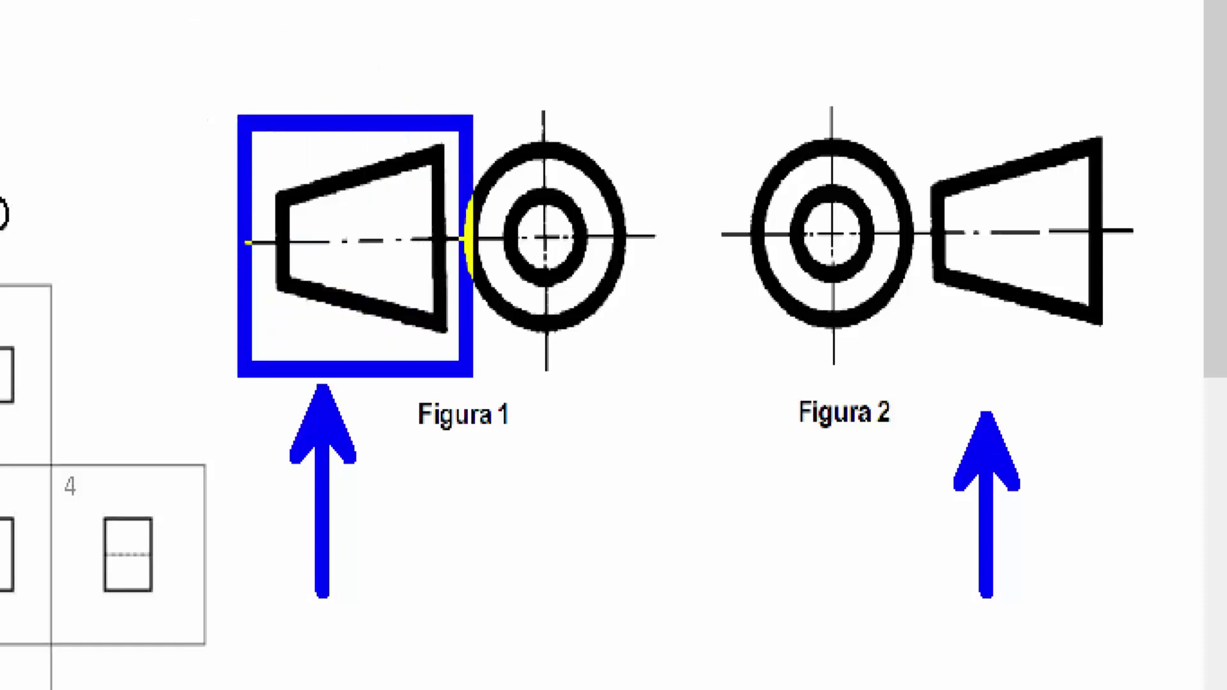
left_click_drag(911, 94, 1182, 367)
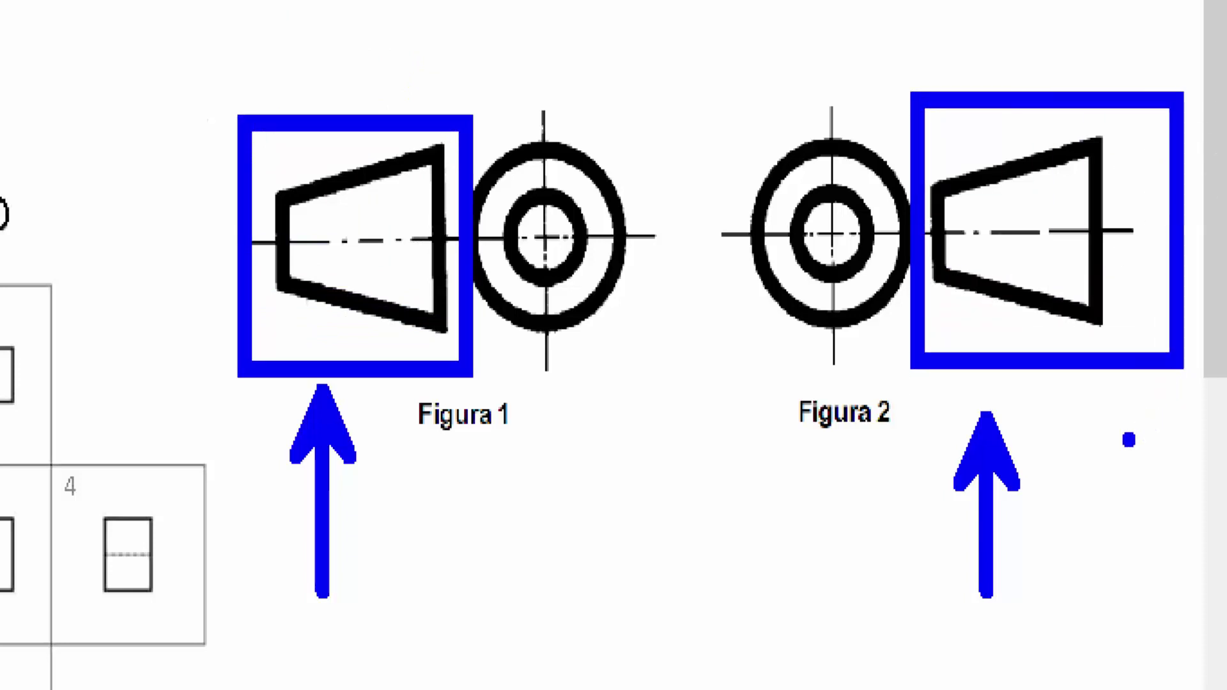
key("ctrl+z")
key("ctrl+z")
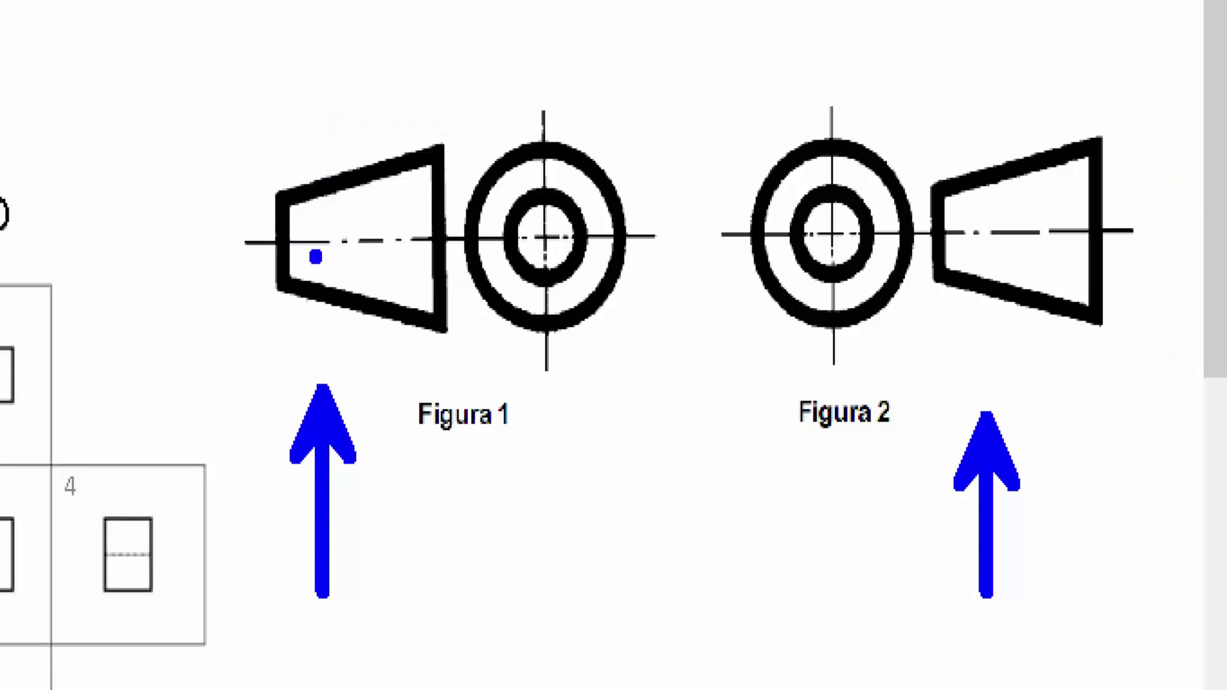
mouse_move(287, 155)
left_mouse_down()
mouse_move(416, 60)
mouse_move(562, 69)
mouse_move(570, 108)
mouse_move(586, 55)
mouse_move(534, 80)
mouse_move(581, 131)
left_mouse_up()
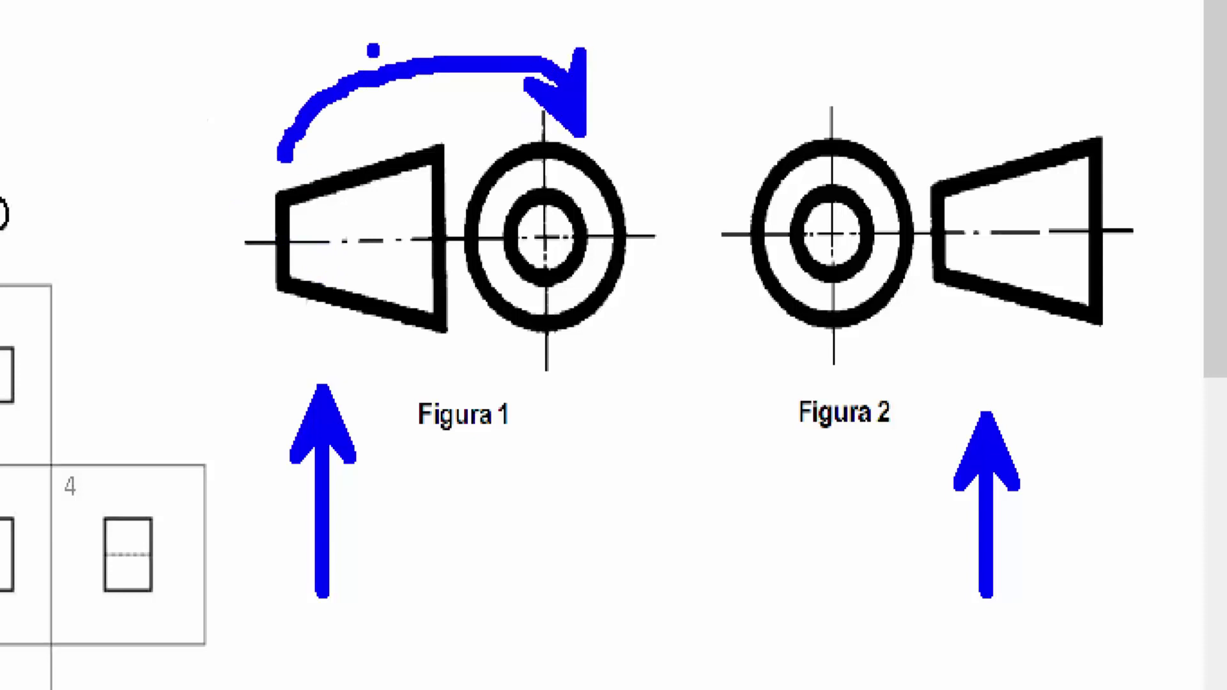
Sketch a blue parallelogram below the figures with a red curve across it
left_click_drag(667, 493, 664, 616)
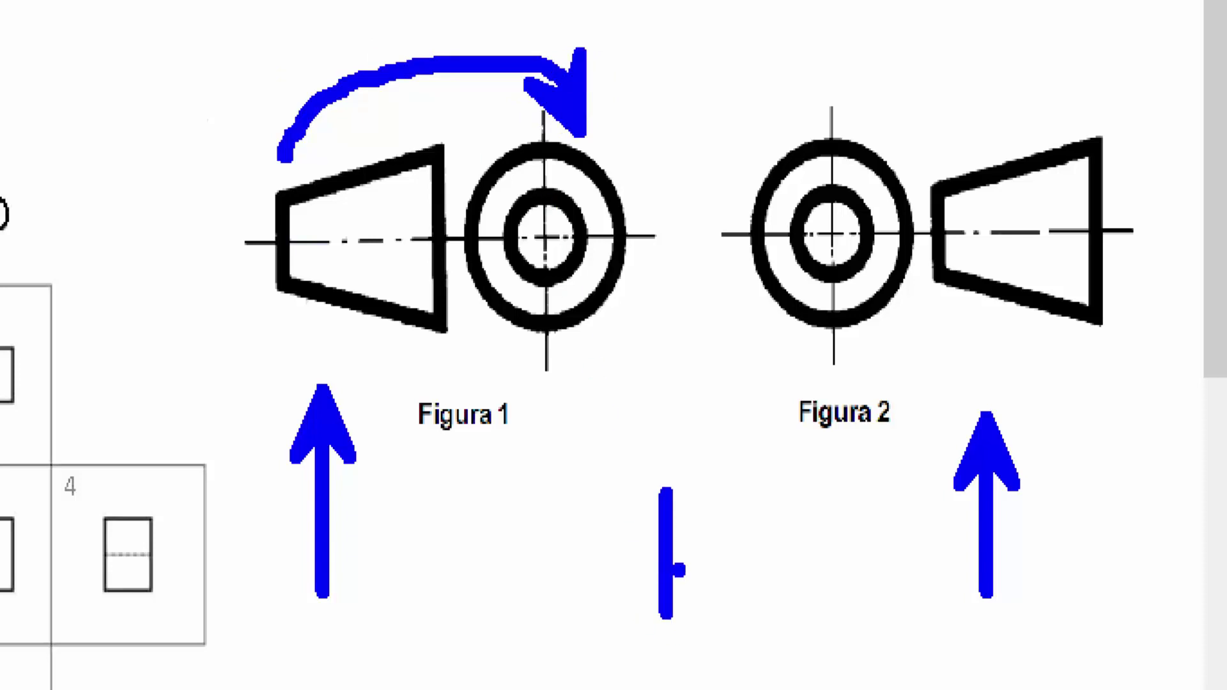
left_click_drag(657, 489, 756, 572)
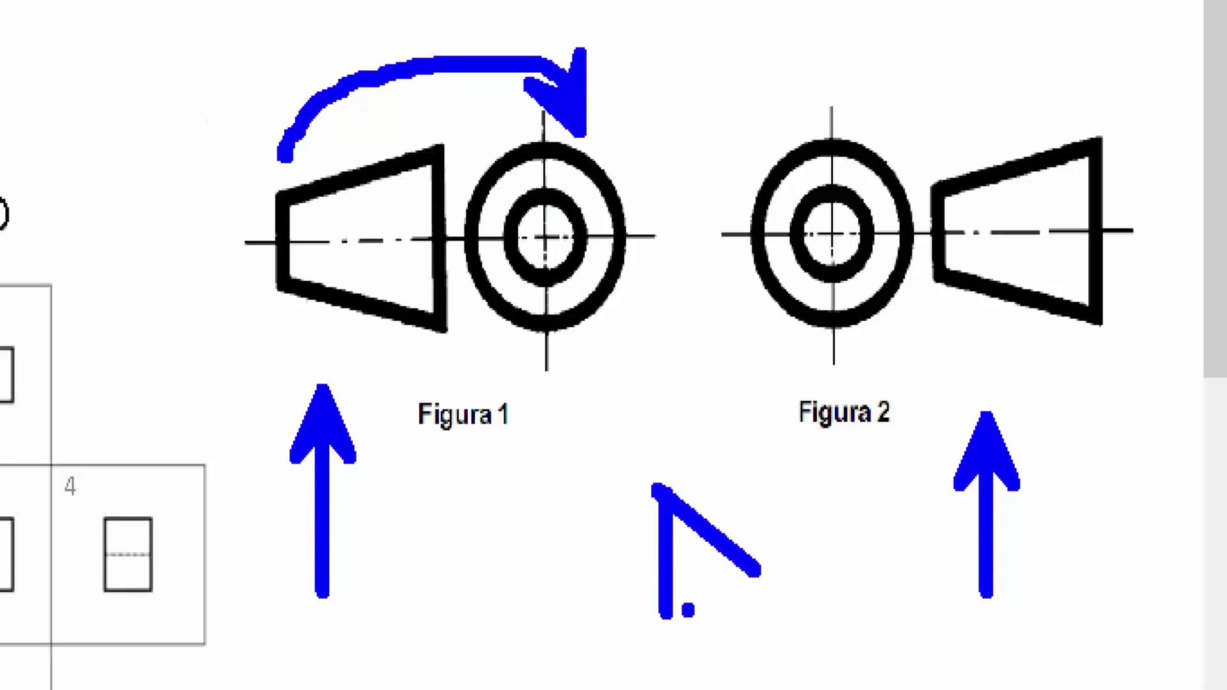
left_click_drag(668, 614, 740, 683)
left_click_drag(753, 575, 744, 683)
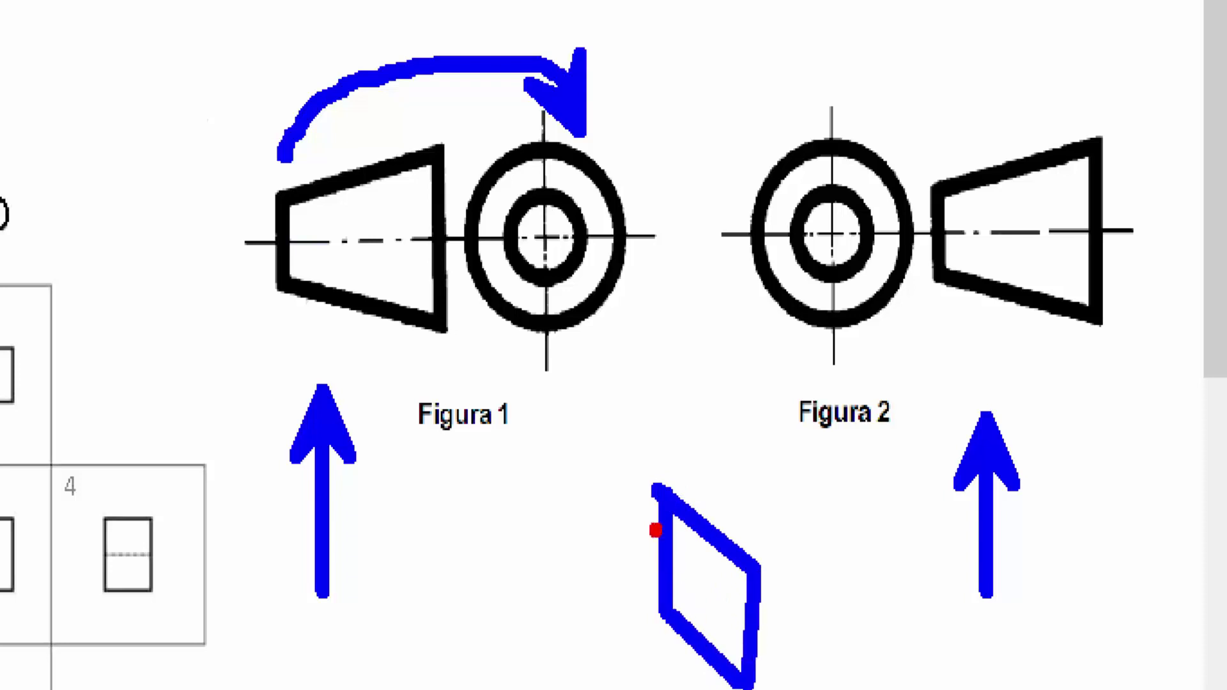
left_click_drag(655, 529, 741, 632)
Outline Figura 2's trapezoid and circle in red with a curved arrow, undoing the arrow and box
left_click_drag(727, 66, 871, 293)
left_click_drag(908, 120, 1124, 347)
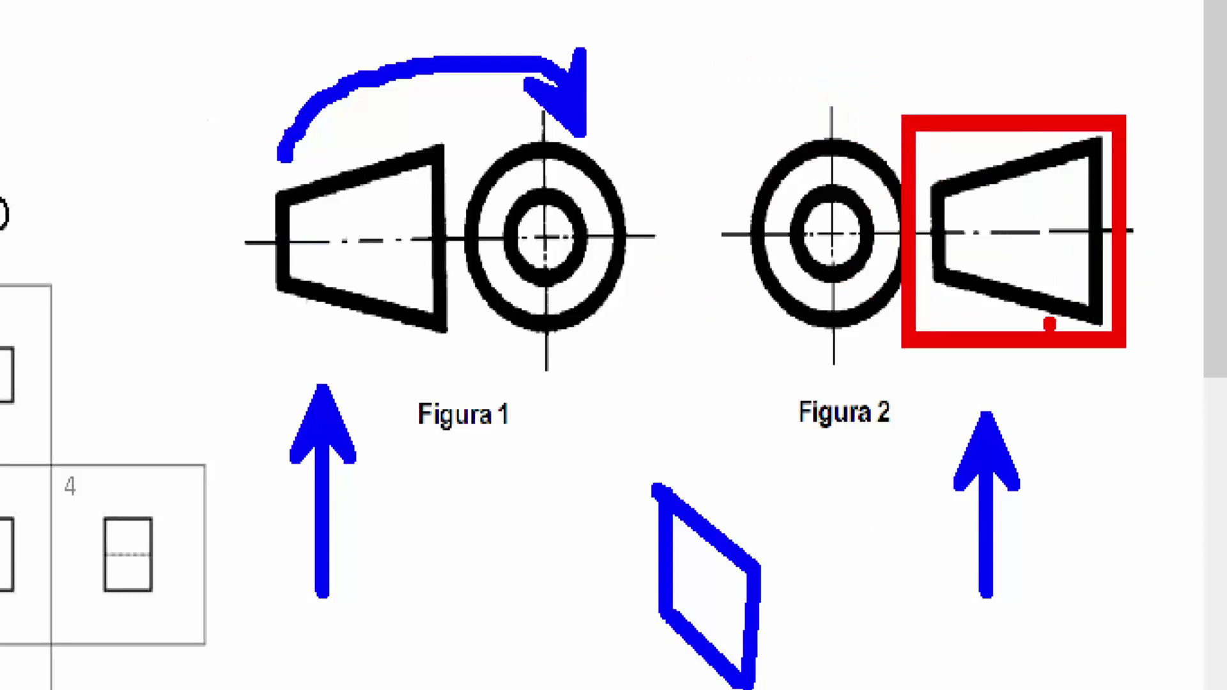
mouse_move(1055, 99)
left_mouse_down()
mouse_move(978, 42)
mouse_move(854, 96)
mouse_move(833, 119)
left_mouse_up()
left_click_drag(862, 44, 905, 96)
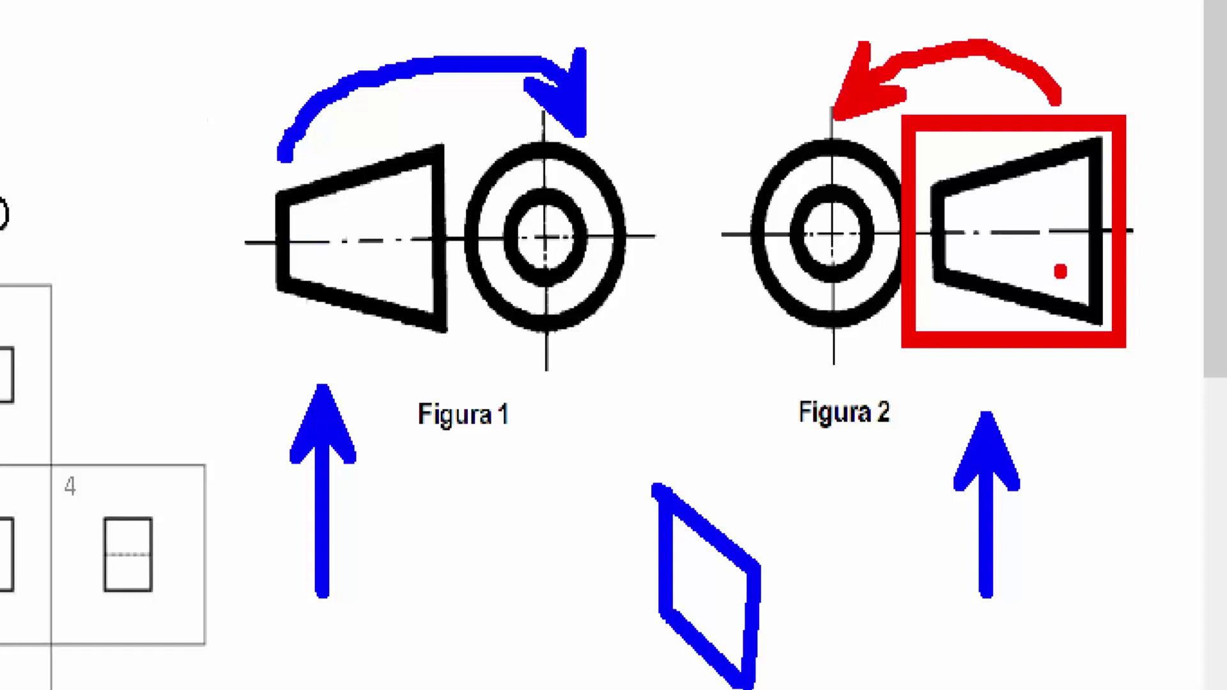
key("ctrl+z")
key("ctrl+z")
key("ctrl+z")
mouse_move(717, 70)
left_mouse_down()
mouse_move(844, 219)
mouse_move(936, 358)
left_mouse_up()
key("ctrl+z")
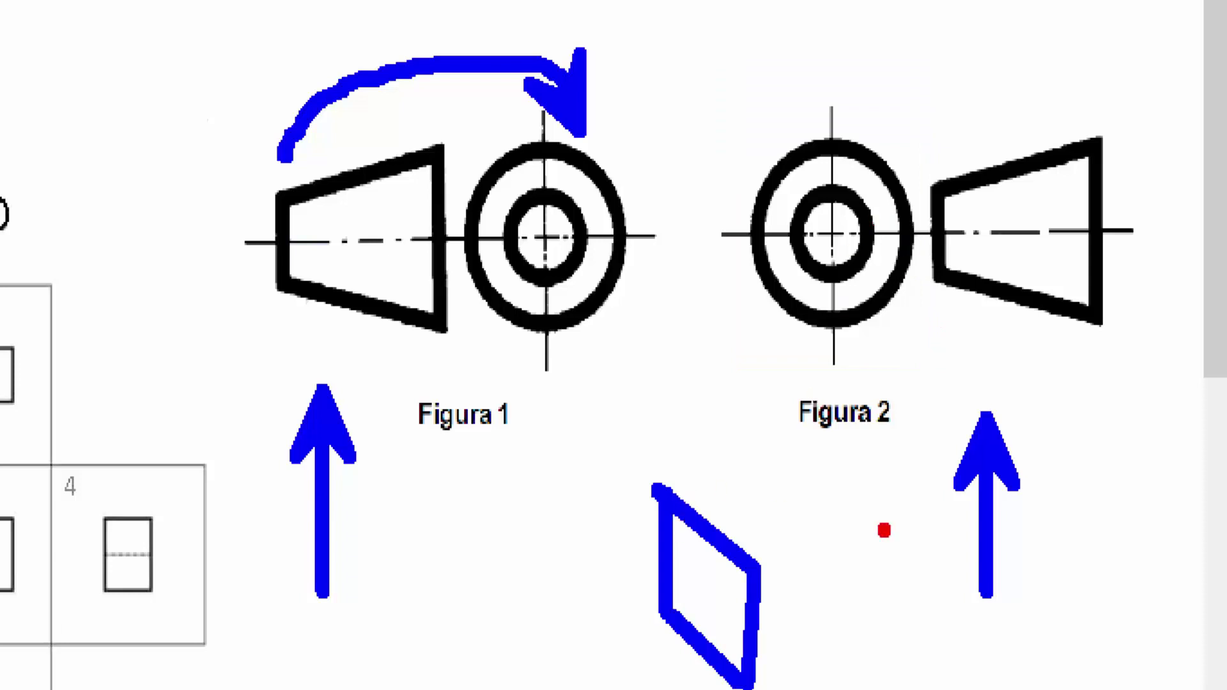
Add and undo a red ellipse, box all of Figura 2, then clear every marking
left_click_drag(816, 483, 831, 487)
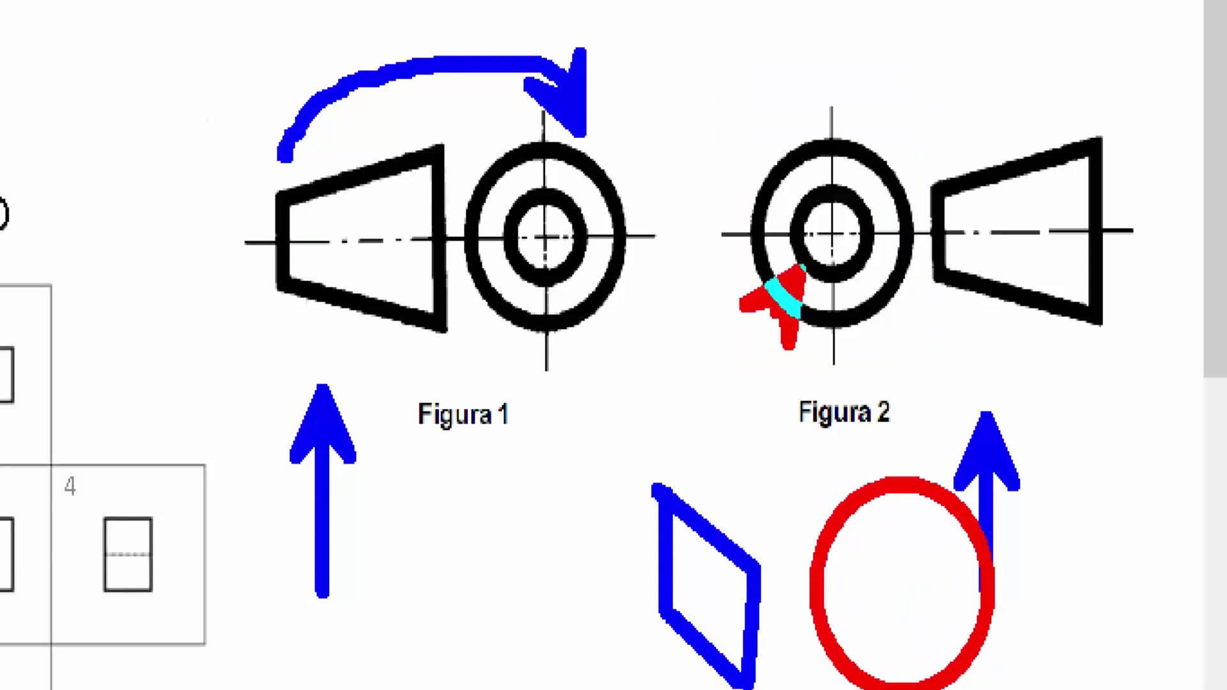
key("ctrl+z")
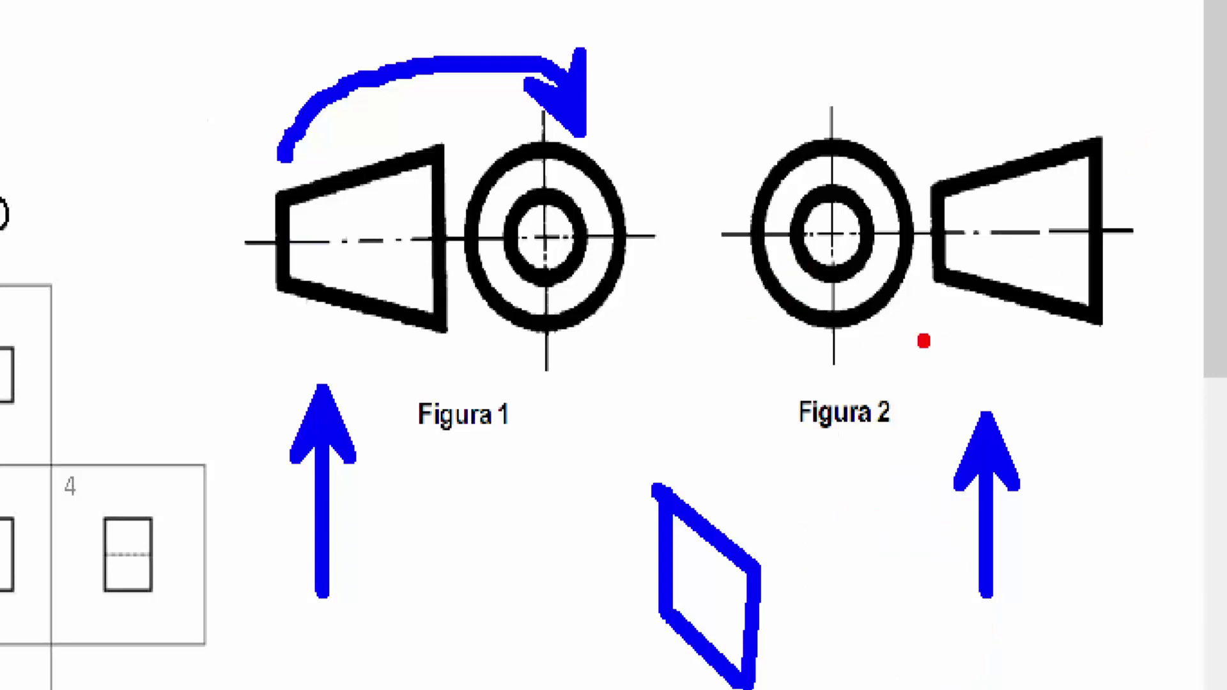
mouse_move(762, 633)
left_mouse_down()
mouse_move(689, 540)
mouse_move(672, 551)
left_mouse_up()
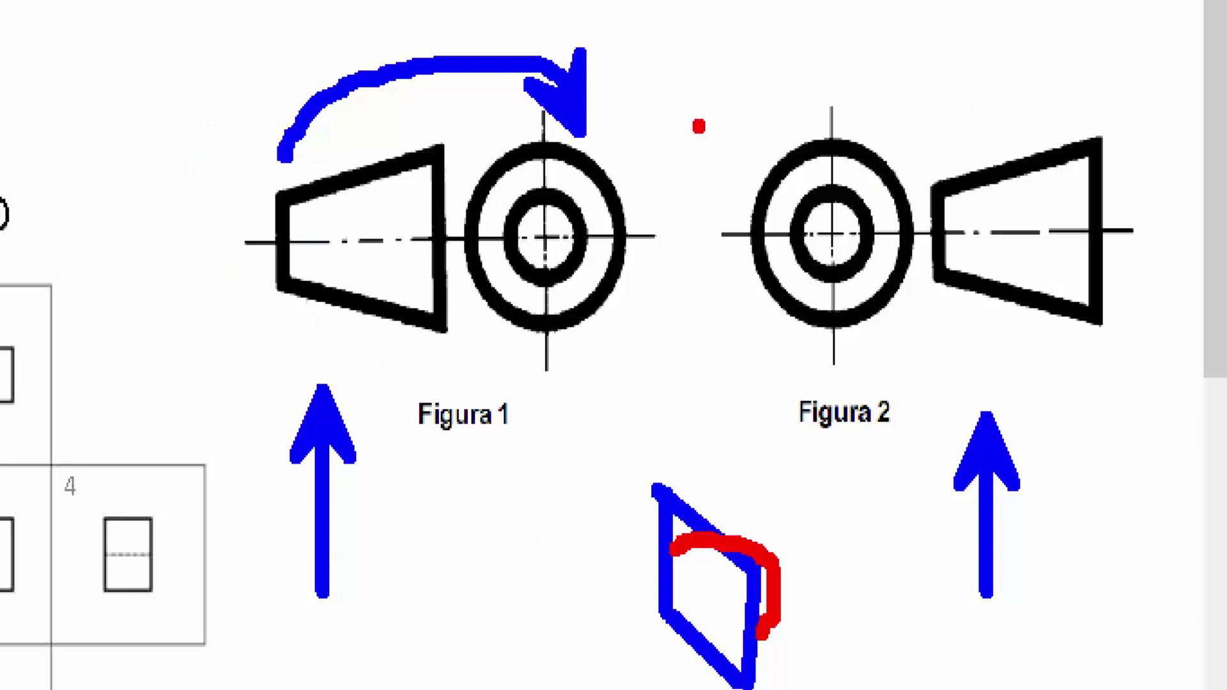
mouse_move(710, 79)
left_mouse_down()
mouse_move(1074, 303)
mouse_move(1152, 371)
left_mouse_up()
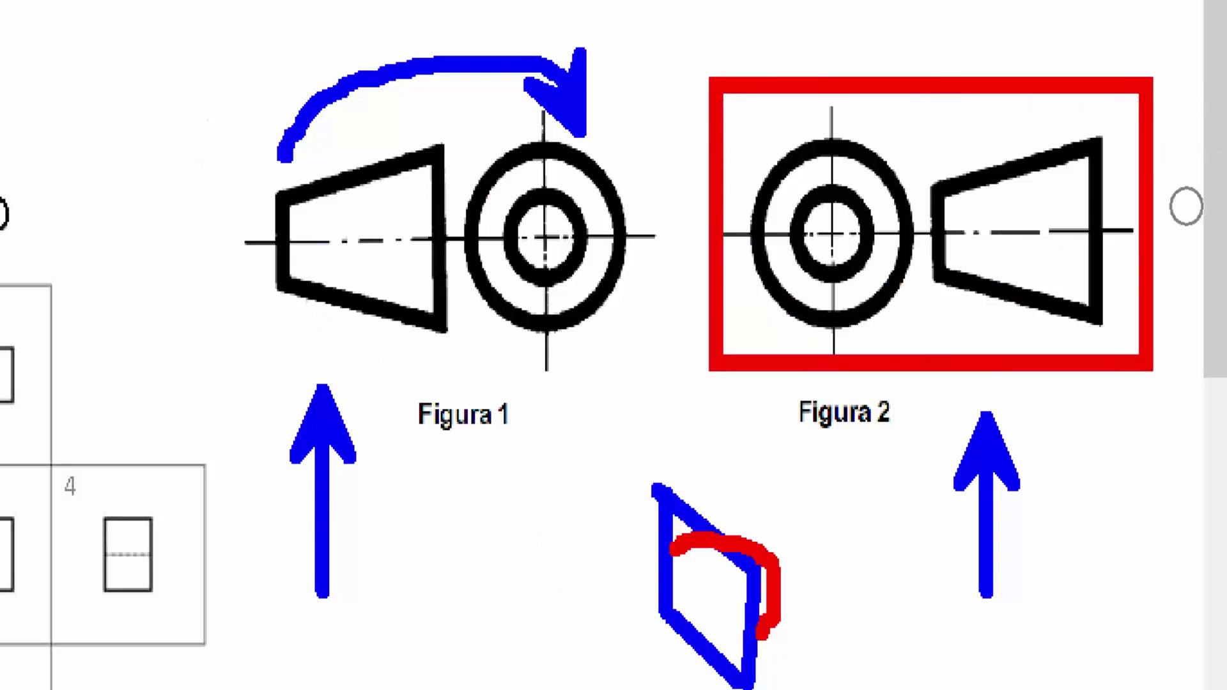
key("Escape")
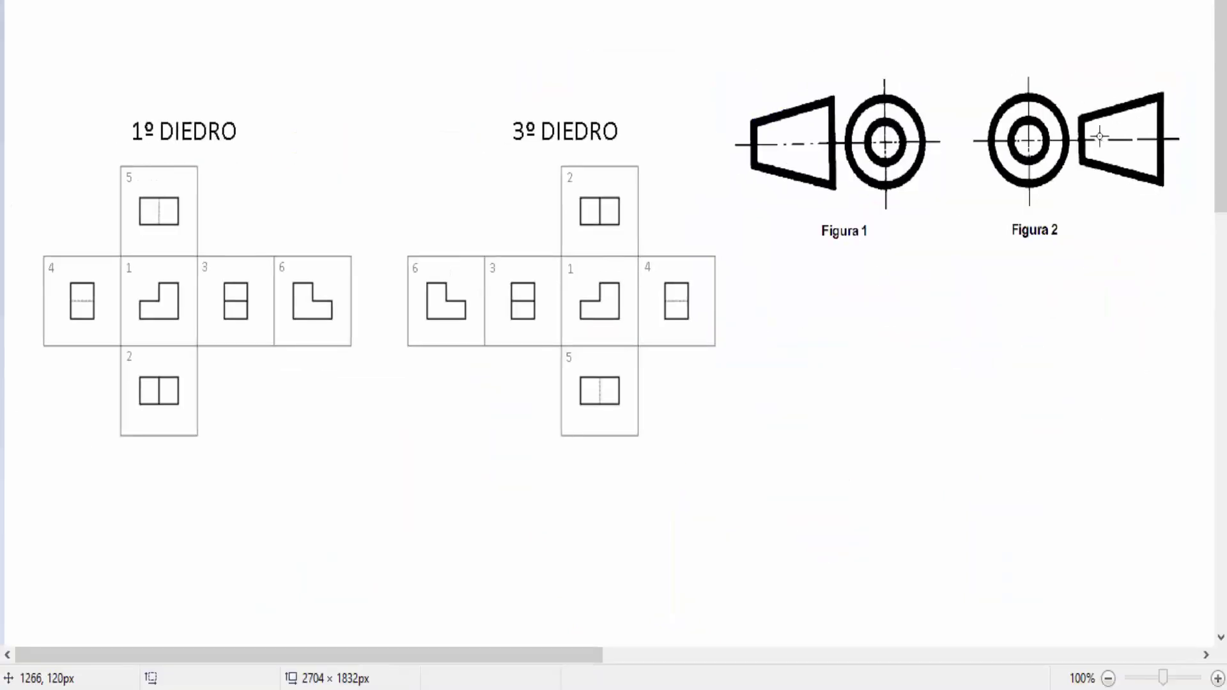
Box view 1 of the 3º DIEDRO layout and arrow its L-corner in red, then undo both marks
key("ctrl+1")
left_click(649, 219)
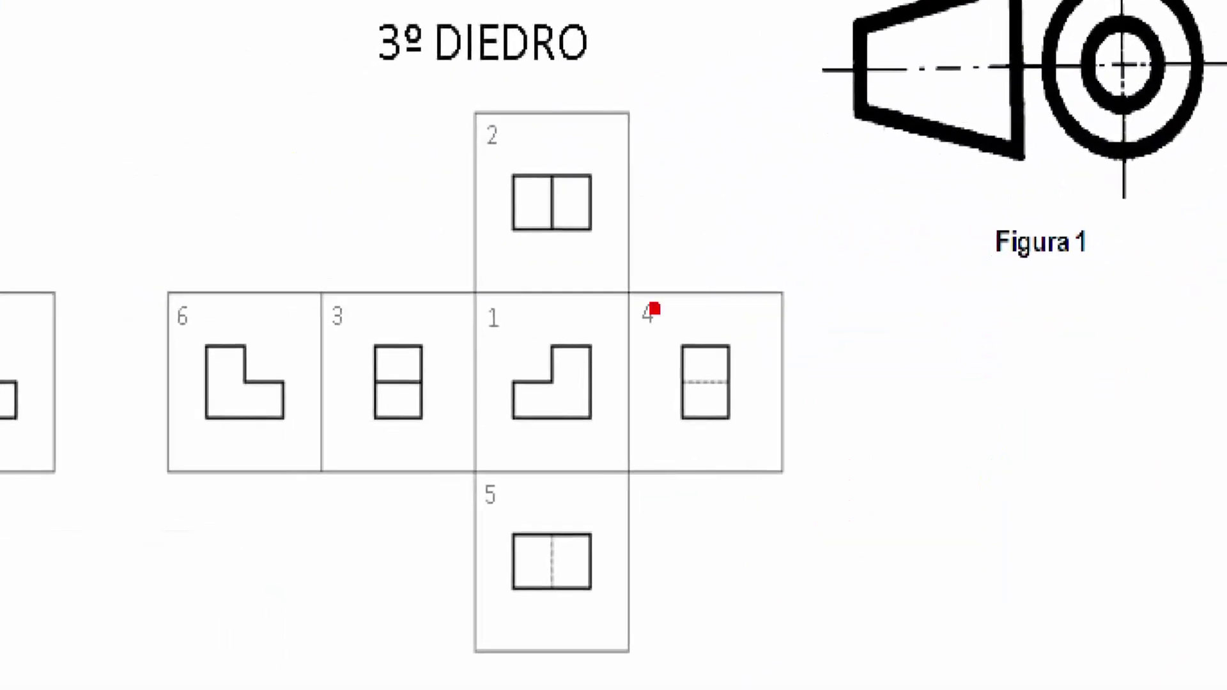
left_click_drag(466, 290, 632, 468)
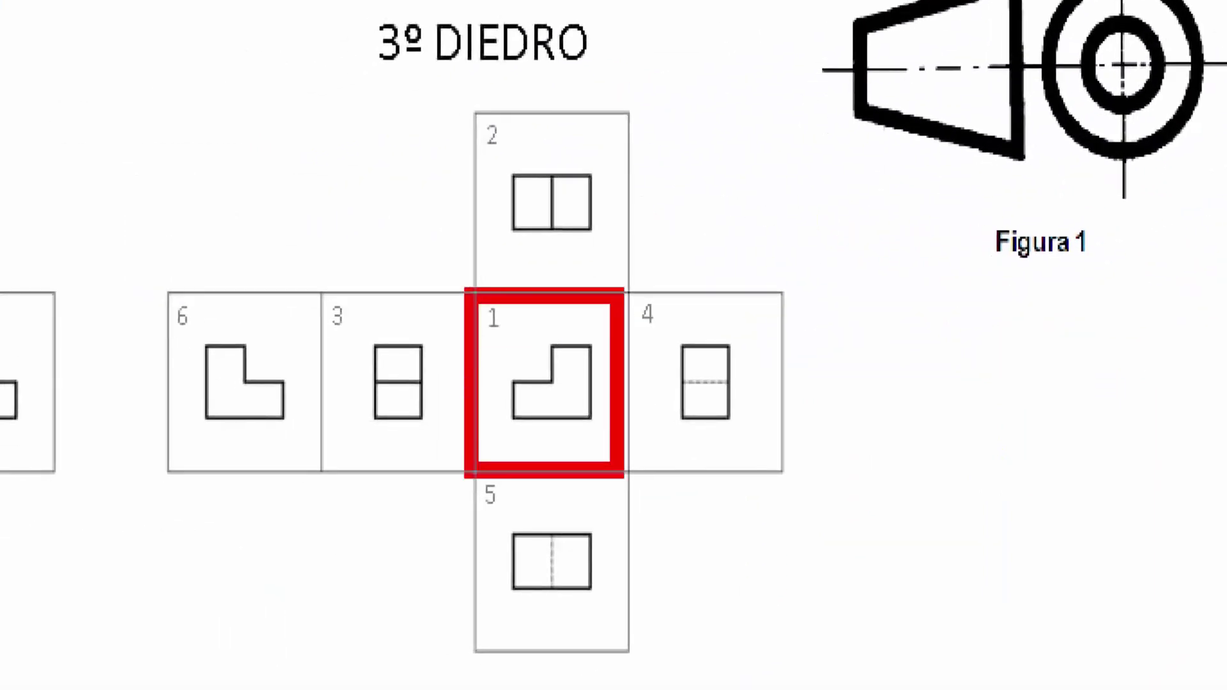
key("ctrl+z")
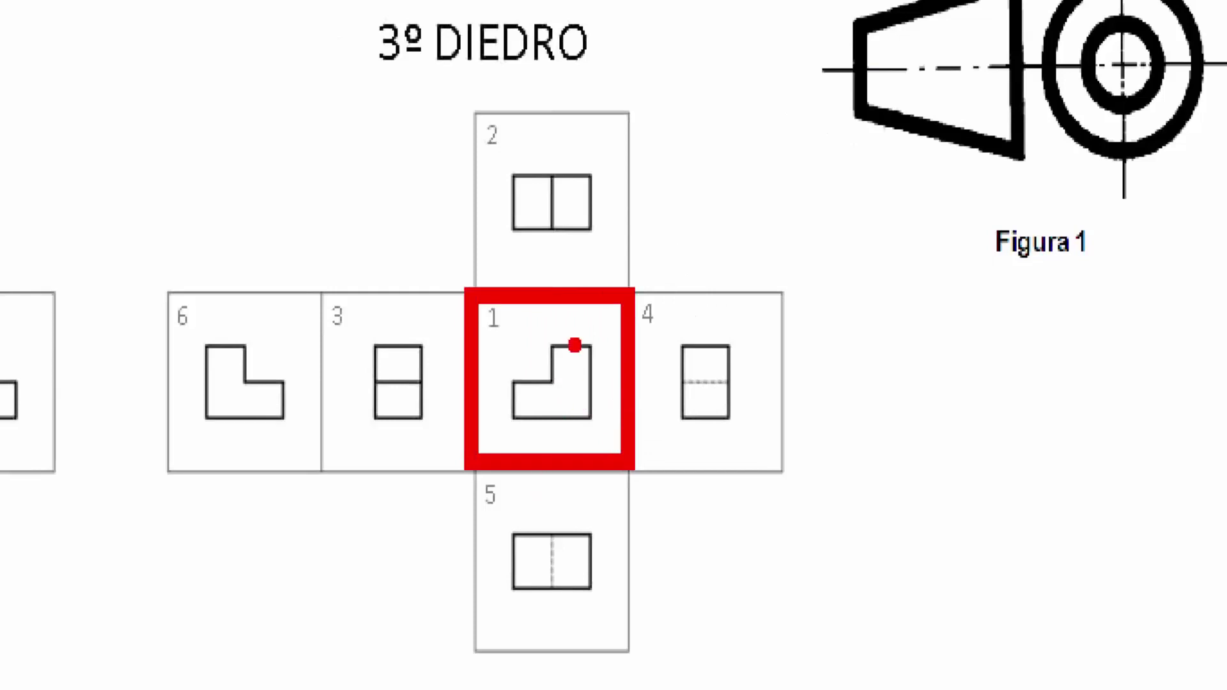
left_click_drag(536, 359, 518, 281, "ctrl+shift")
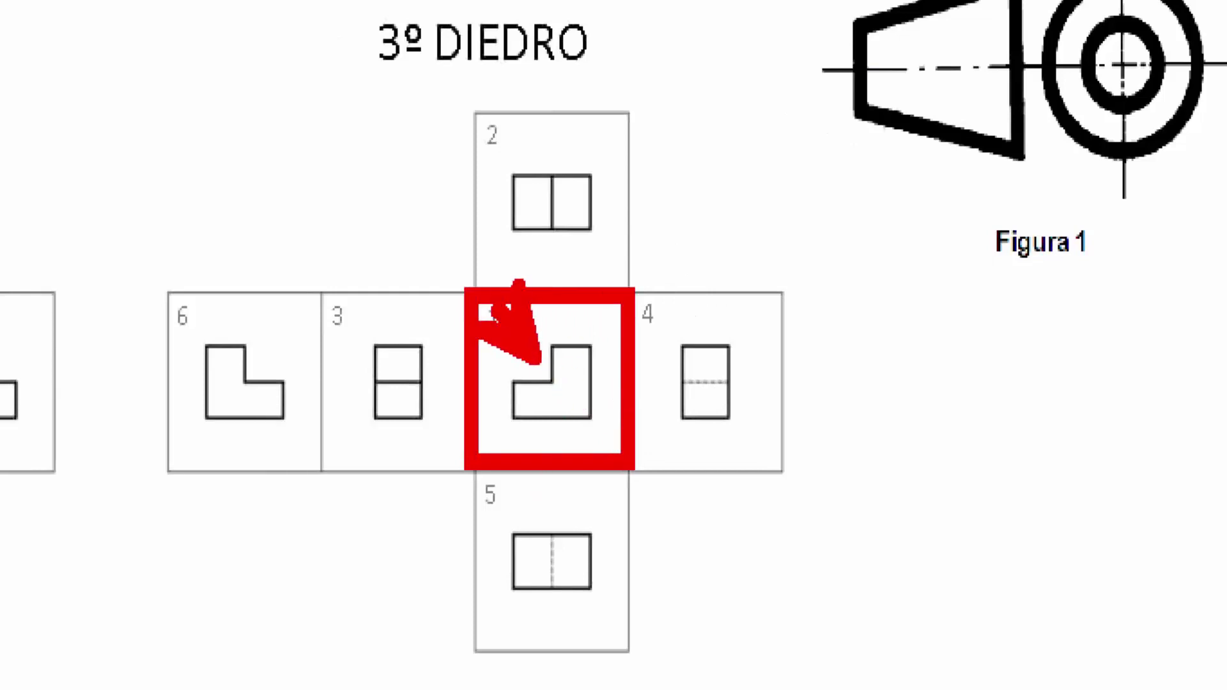
key("ctrl+z")
key("Escape")
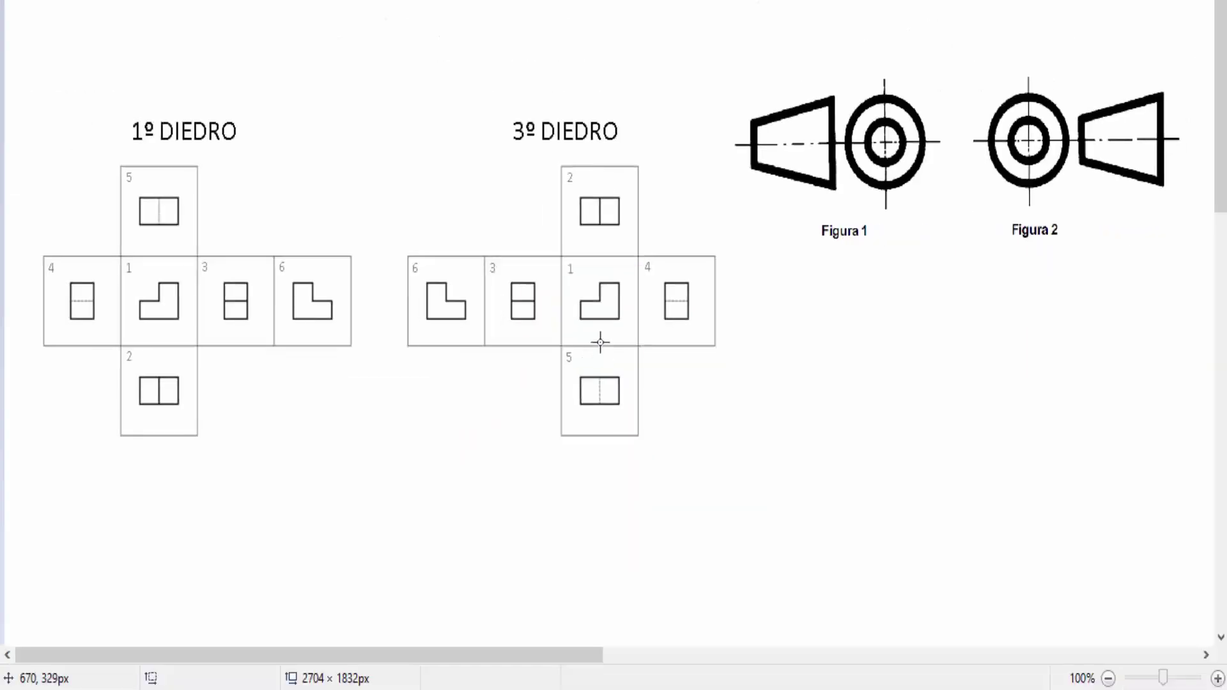
Back in Tinkercad, orbit and zoom around the red L-shaped block to inspect its sides
left_click(213, 682)
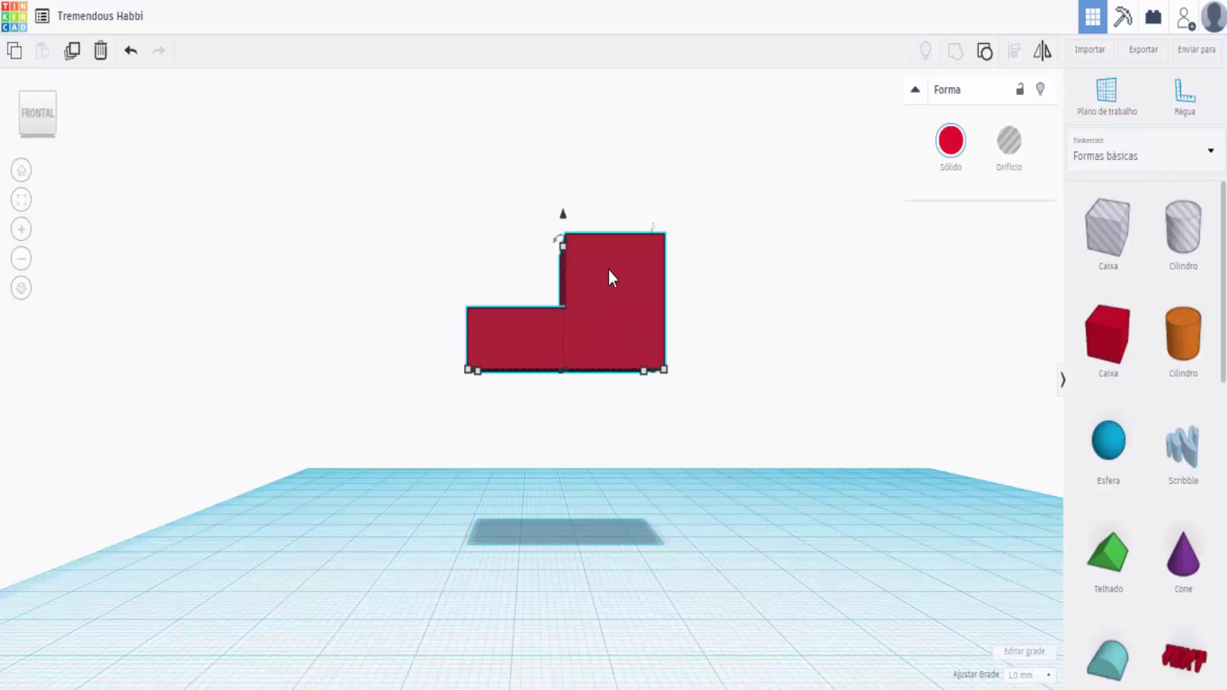
right_click_drag(608, 270, 612, 482)
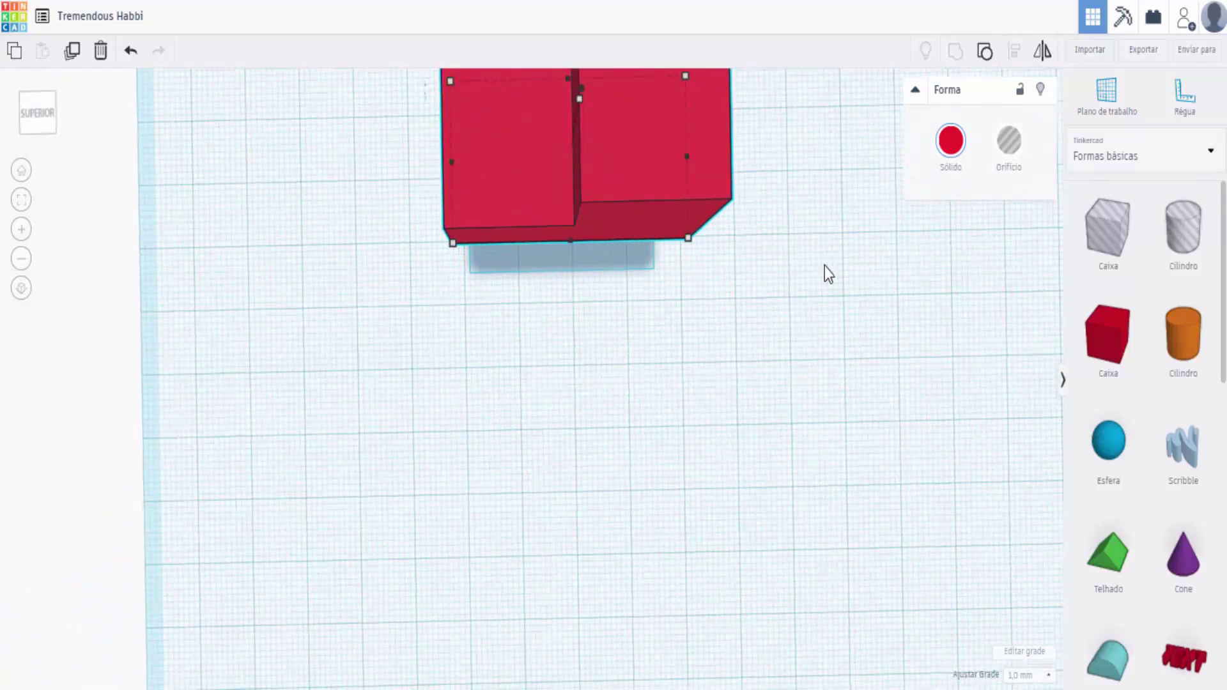
scroll(692, 320, "up", 2)
scroll(668, 327, "up", 1)
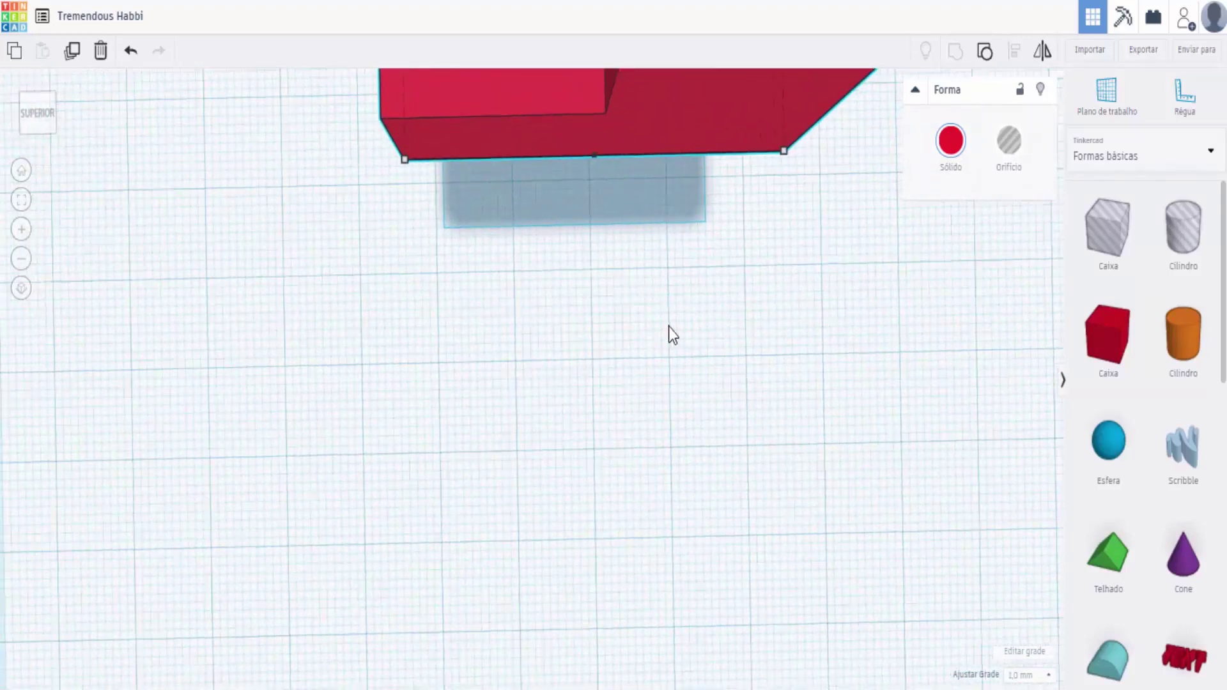
scroll(668, 327, "down", 1)
scroll(628, 372, "down", 1)
scroll(644, 358, "down", 1)
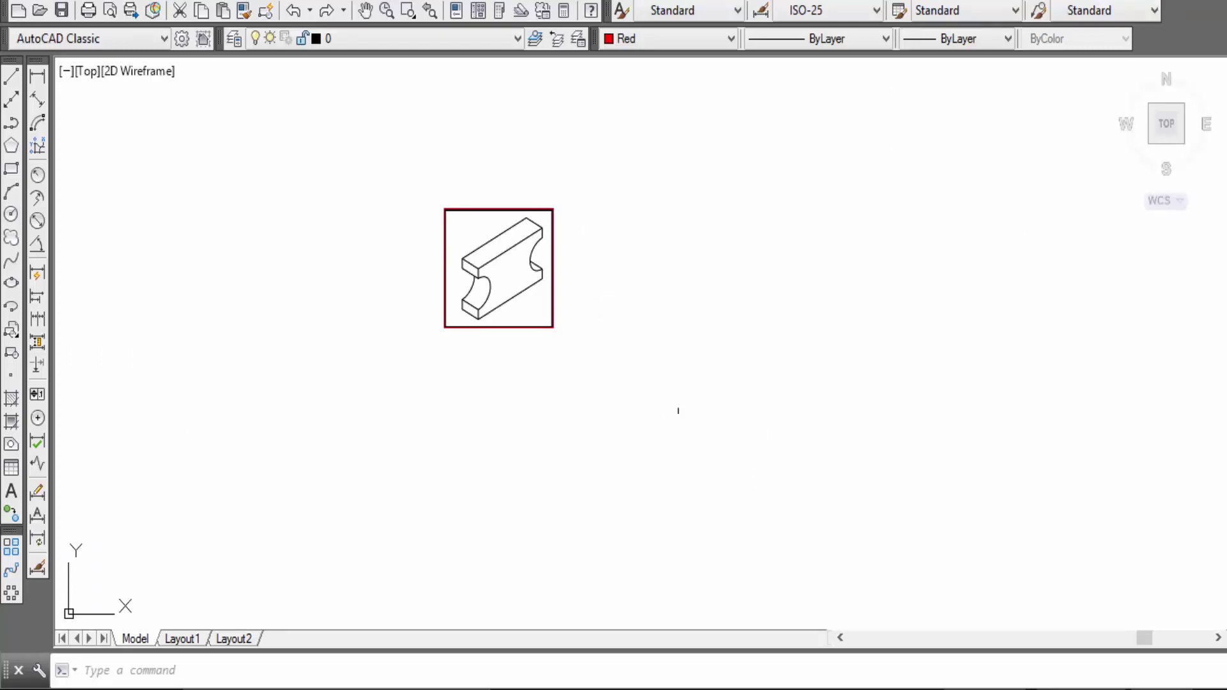
Zoom in on the framed isometric and pan it up-left to free space on the right
scroll(502, 310, "up", 1)
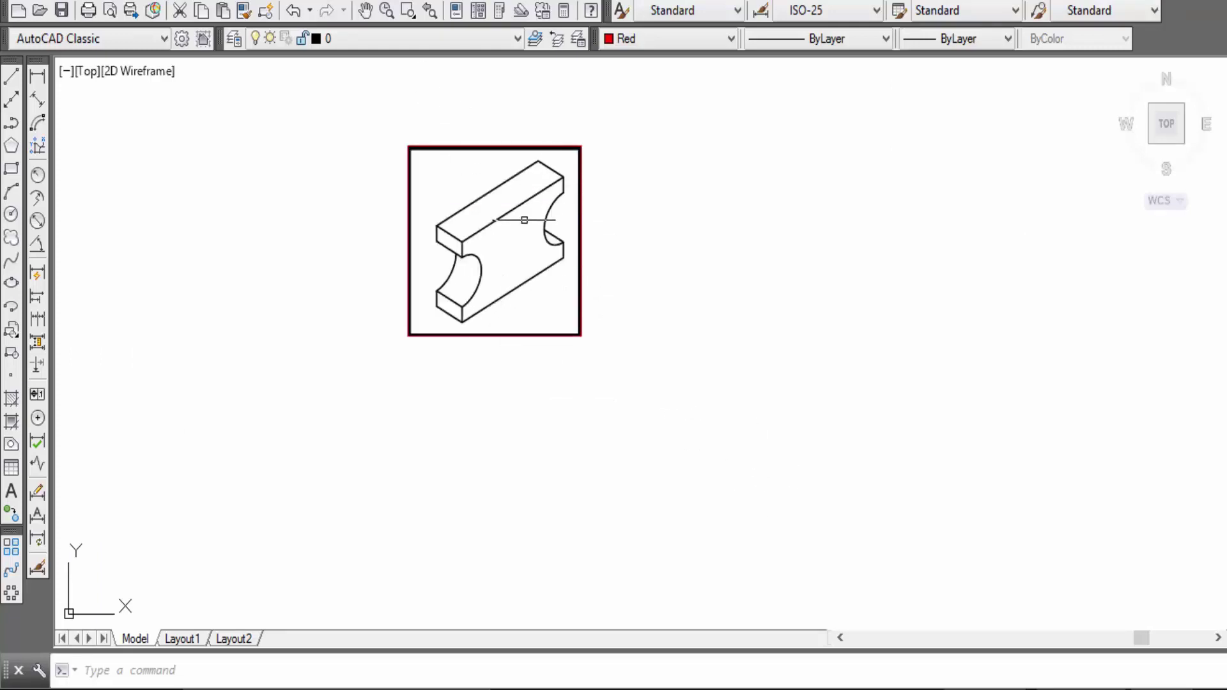
mouse_move(524, 217)
middle_mouse_down()
mouse_move(474, 294)
mouse_move(384, 273)
middle_mouse_up()
scroll(428, 274, "up", 1)
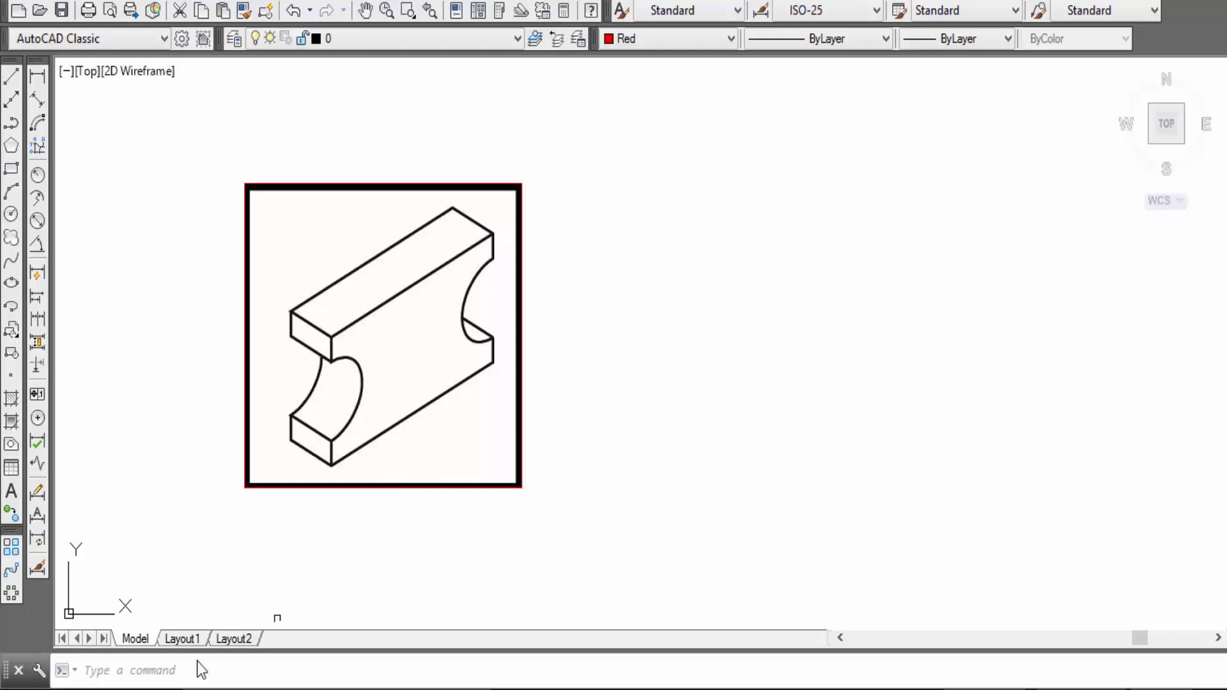
mouse_move(539, 288)
middle_mouse_down()
mouse_move(543, 271)
mouse_move(523, 262)
middle_mouse_up()
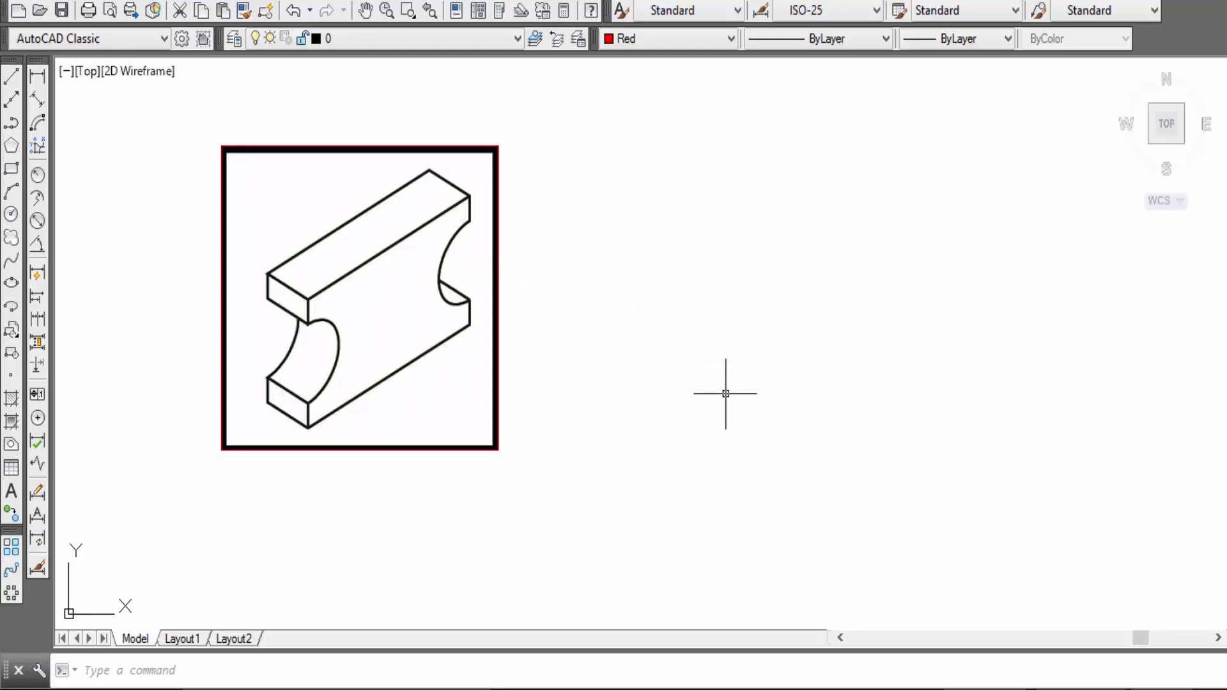
middle_click_drag(723, 393, 665, 373)
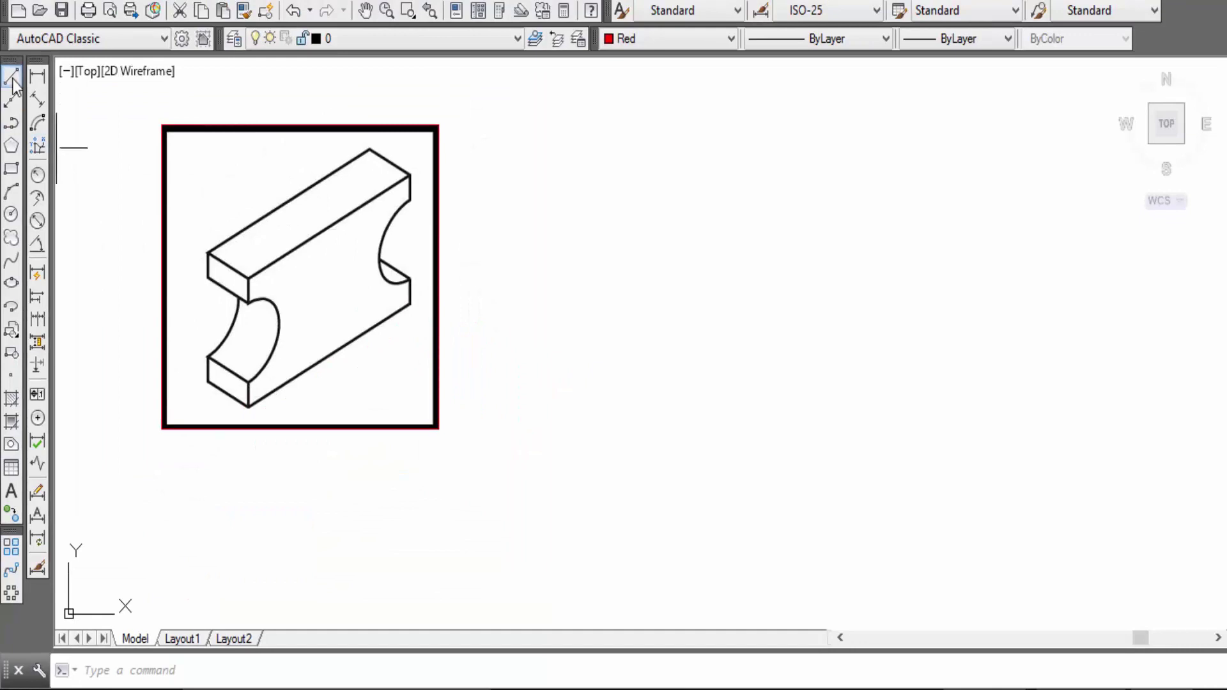
Draw a 100-unit red base line to the right of the isometric
left_click(11, 76)
left_click(585, 340)
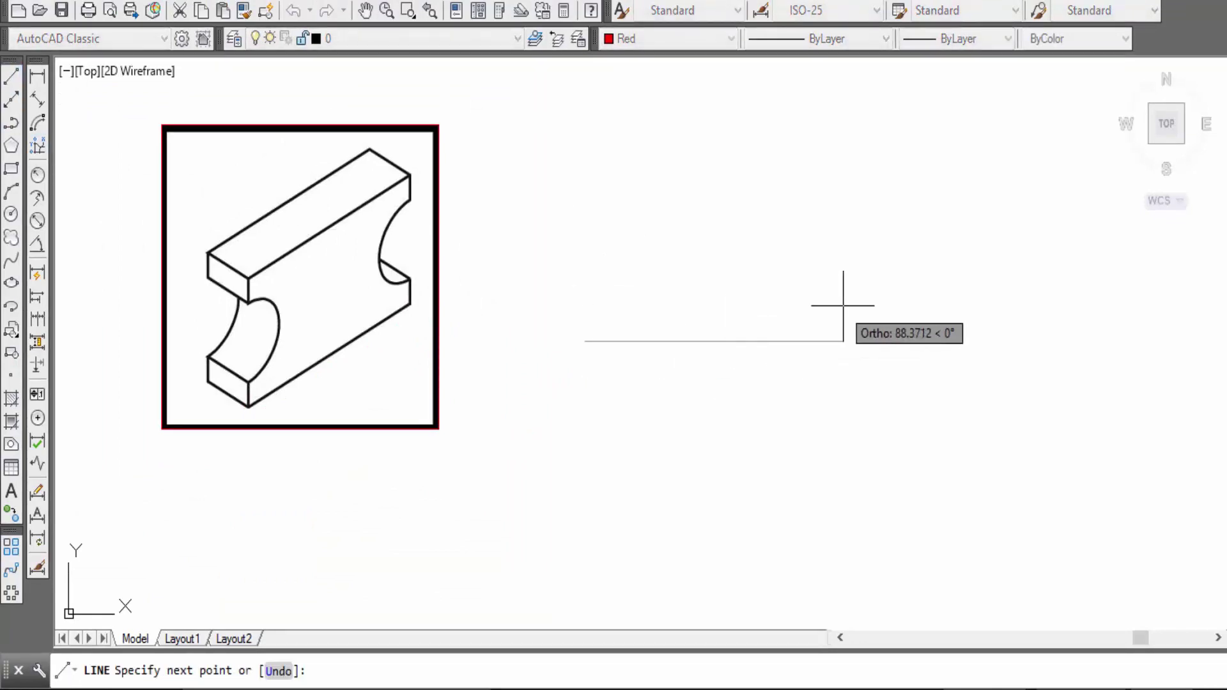
type("100")
key("Return")
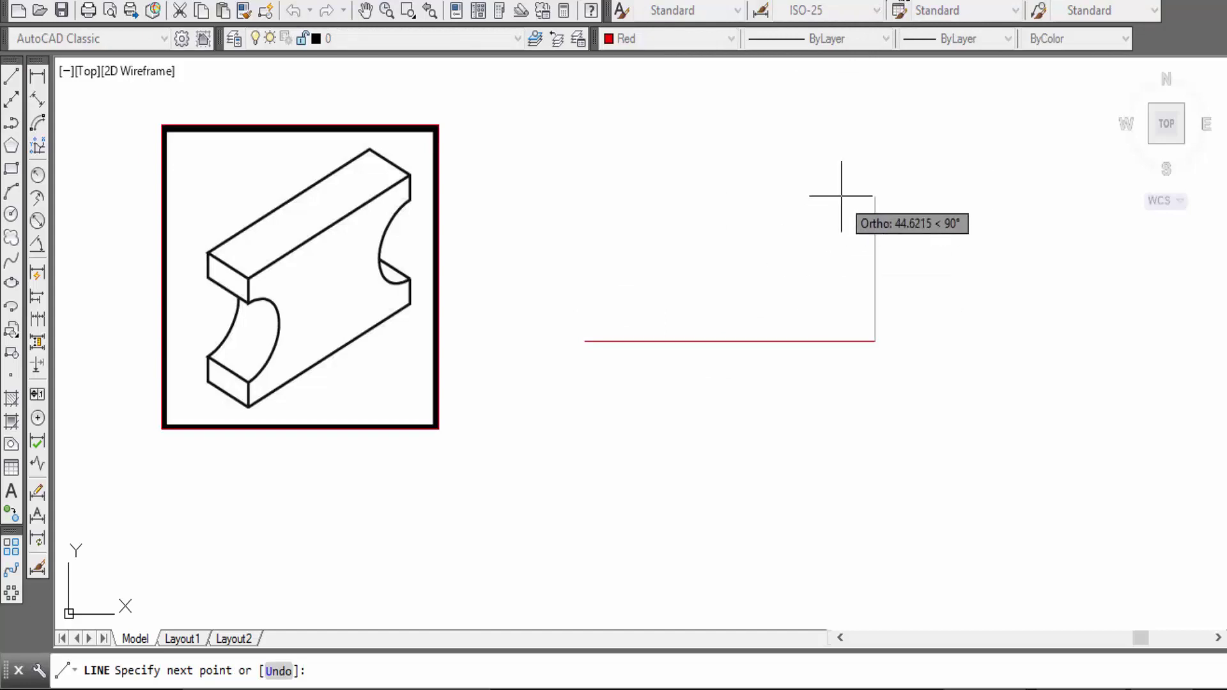
key("Escape")
scroll(256, 352, "up", 2)
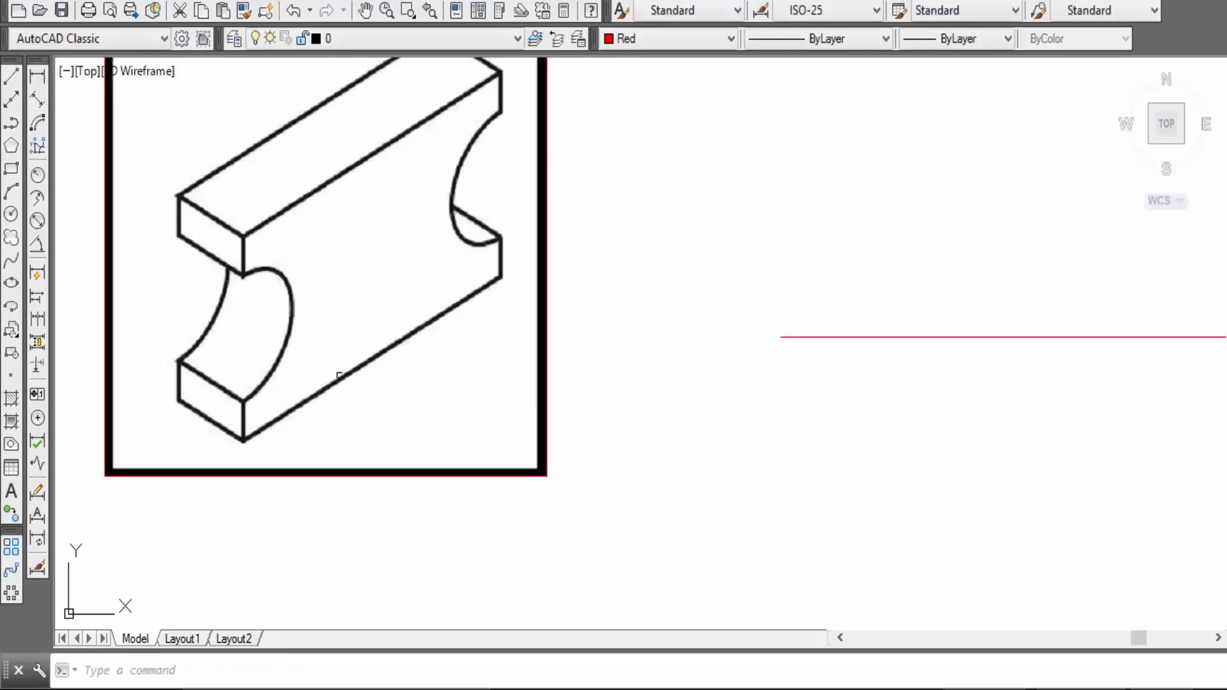
scroll(307, 383, "up", 1)
scroll(301, 383, "up", 2)
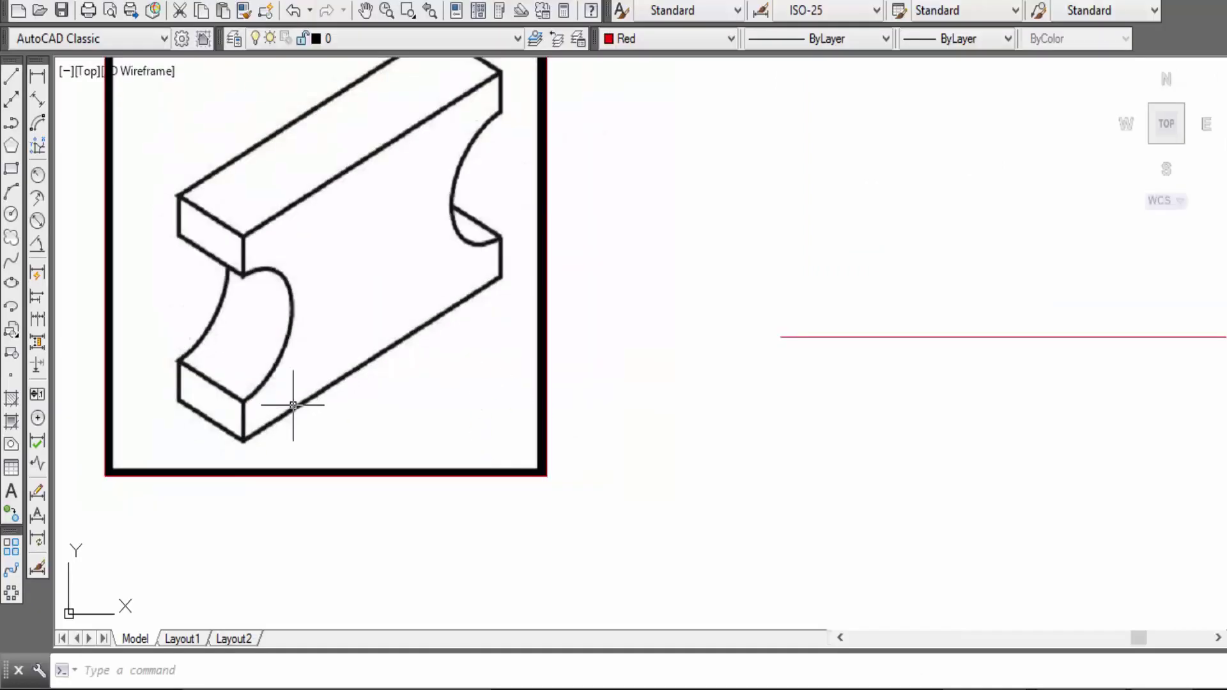
Add a 5-unit upright line at the base line's left end
left_click(11, 77)
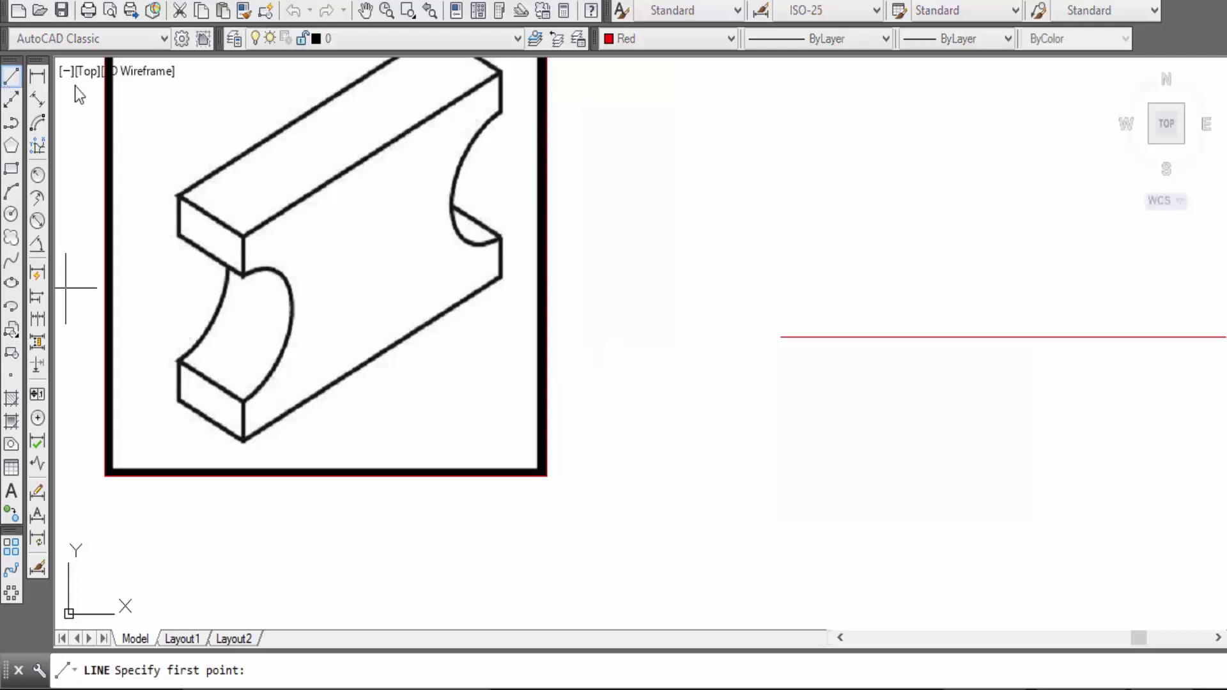
middle_click_drag(798, 329, 630, 353)
left_click(630, 353)
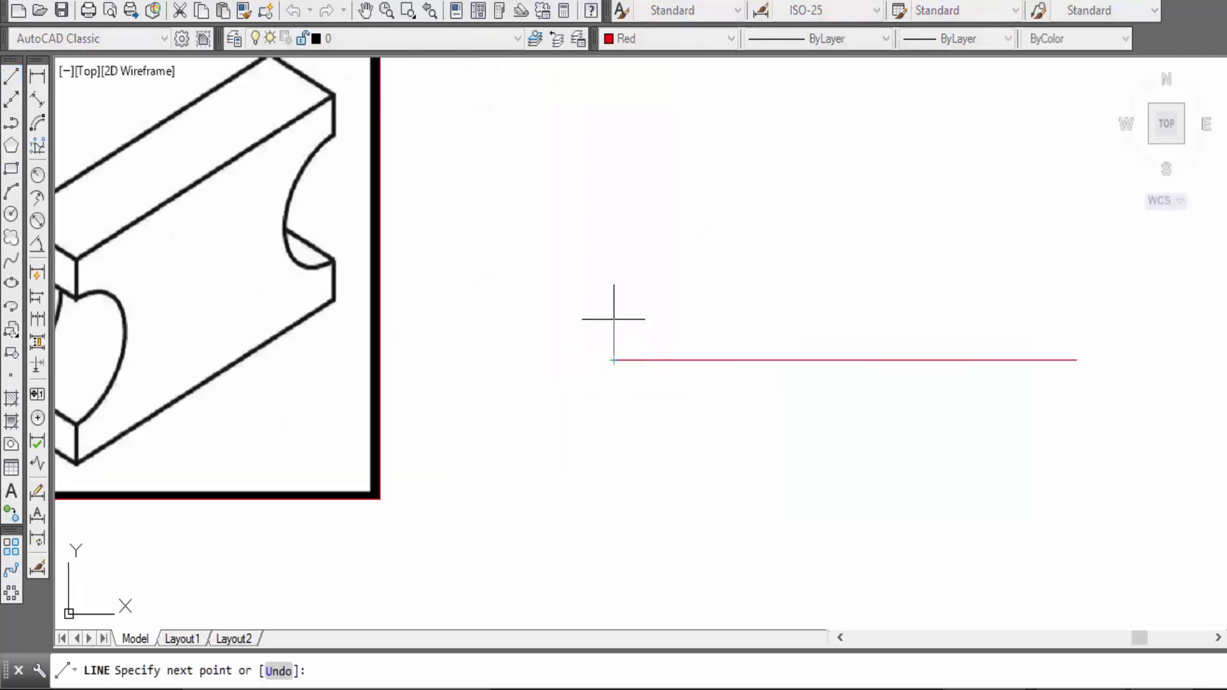
type("5")
key("Return")
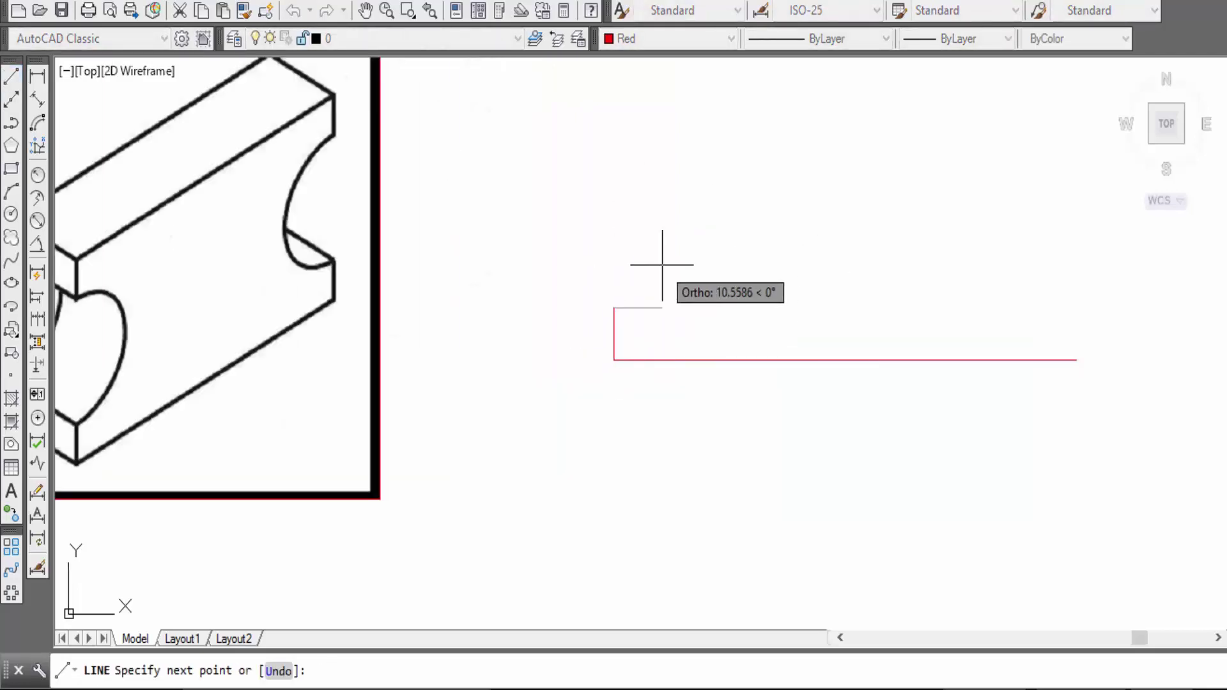
scroll(720, 276, "down", 1)
scroll(742, 263, "down", 1)
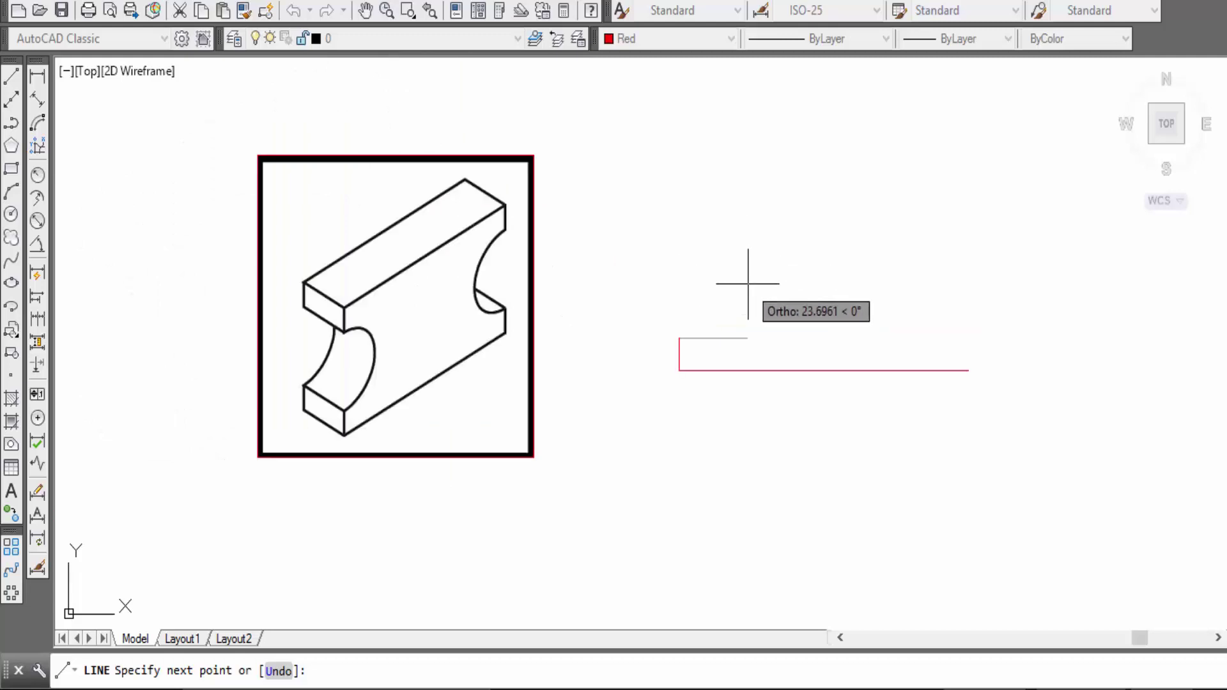
key("Escape")
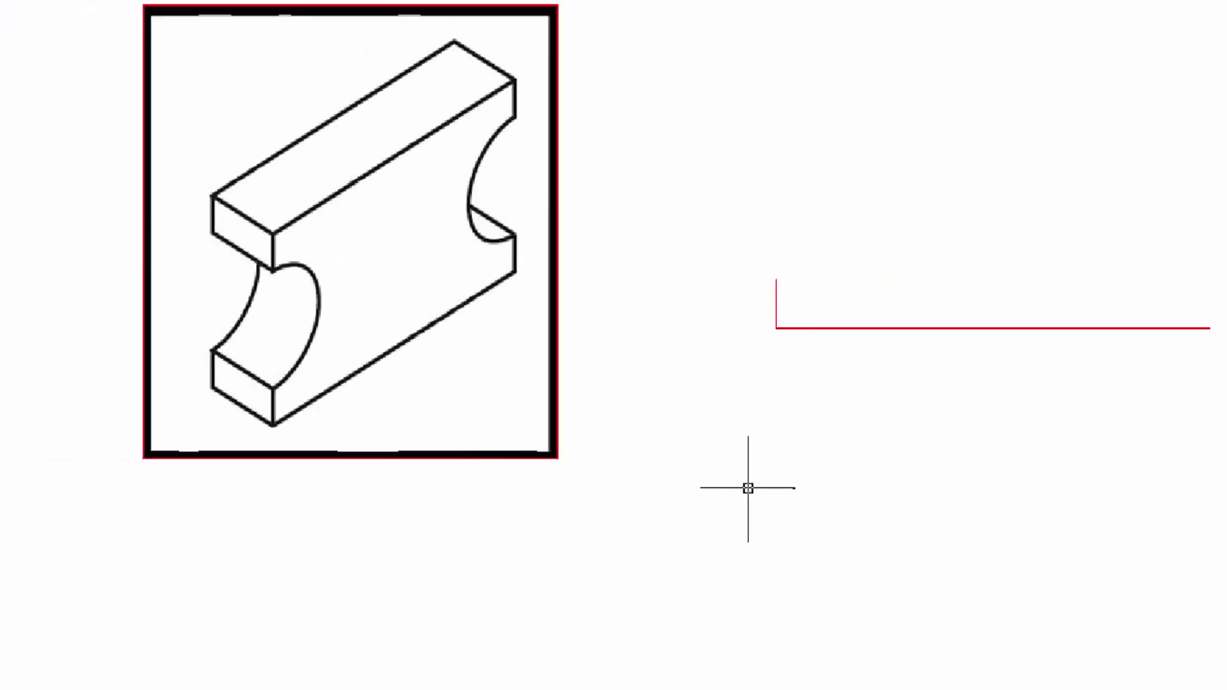
left_click_drag(403, 88, 401, 489)
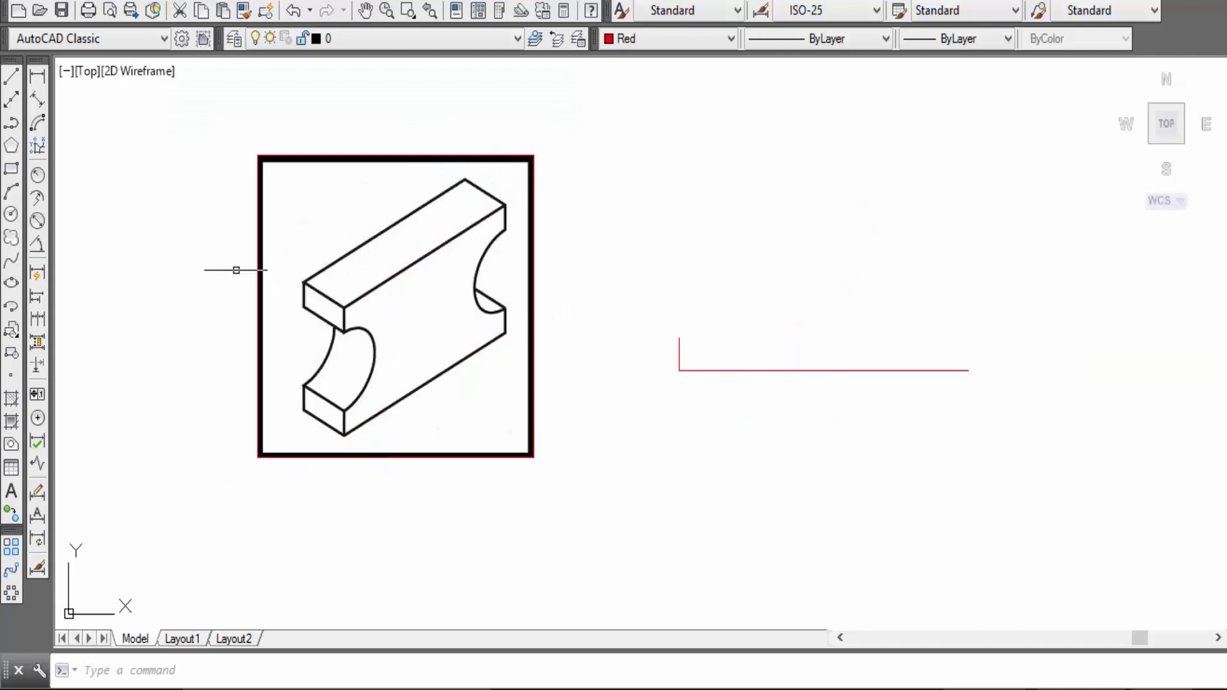
Draw a 70-unit vertical from the base midpoint with 50-unit top lines to each side
left_click(11, 77)
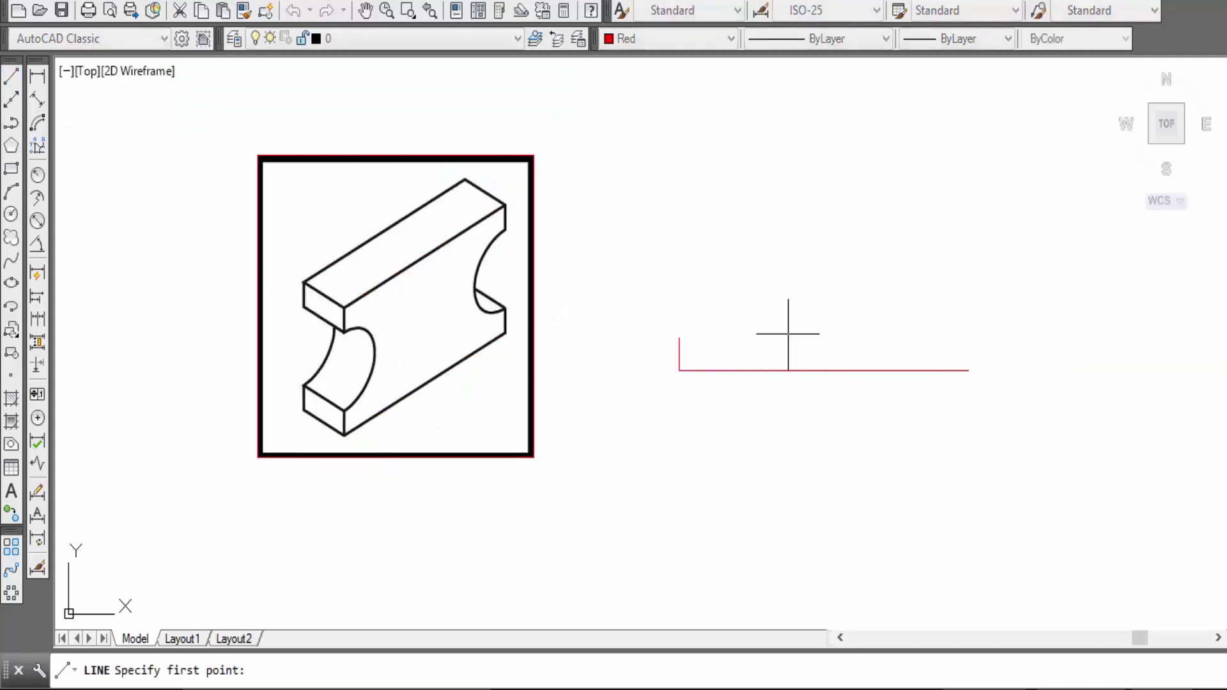
left_click(824, 370)
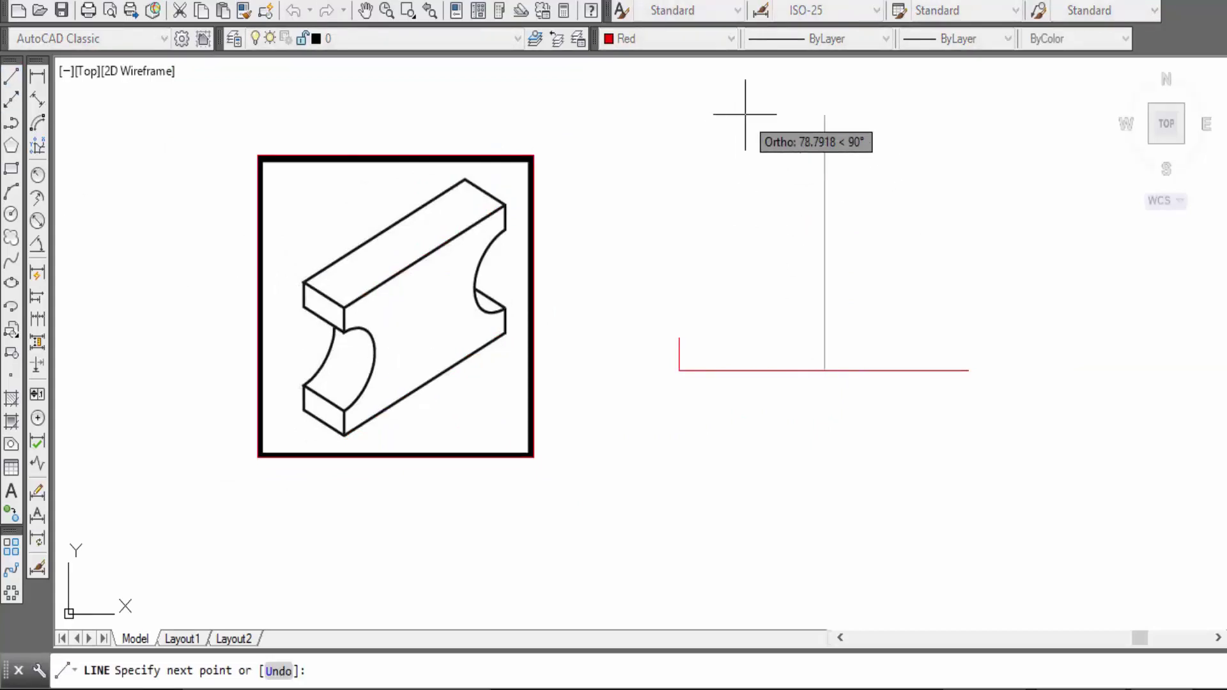
type("70")
key("Return")
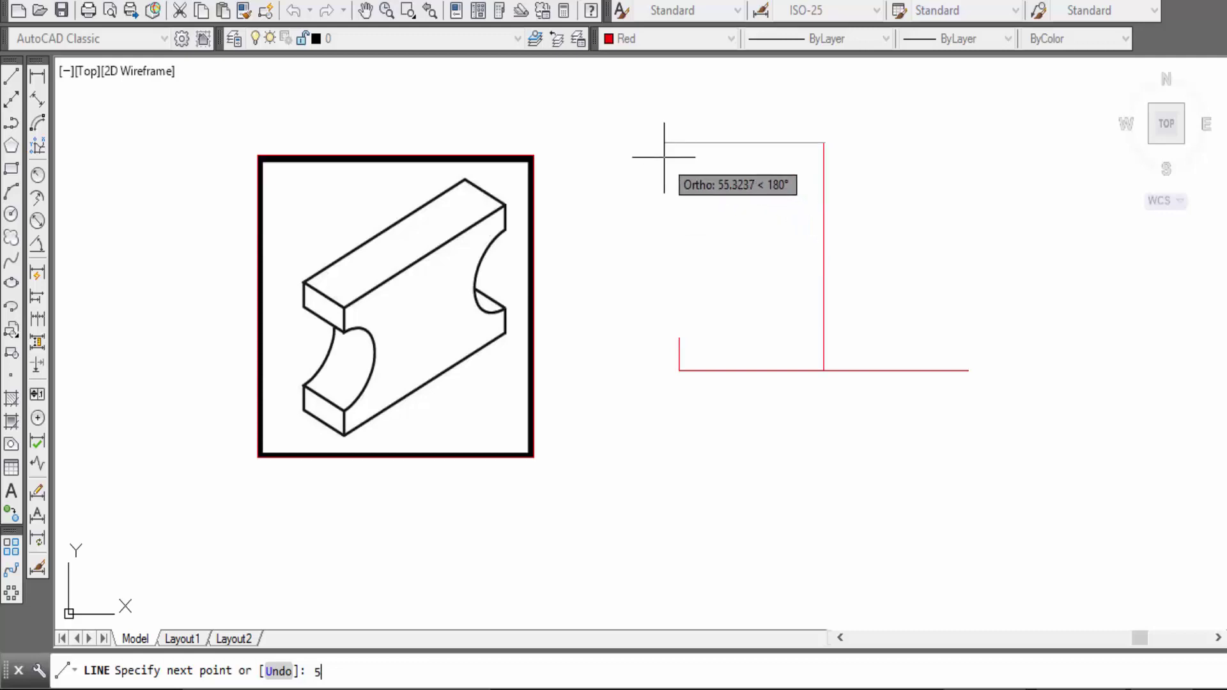
type("0")
key("Return")
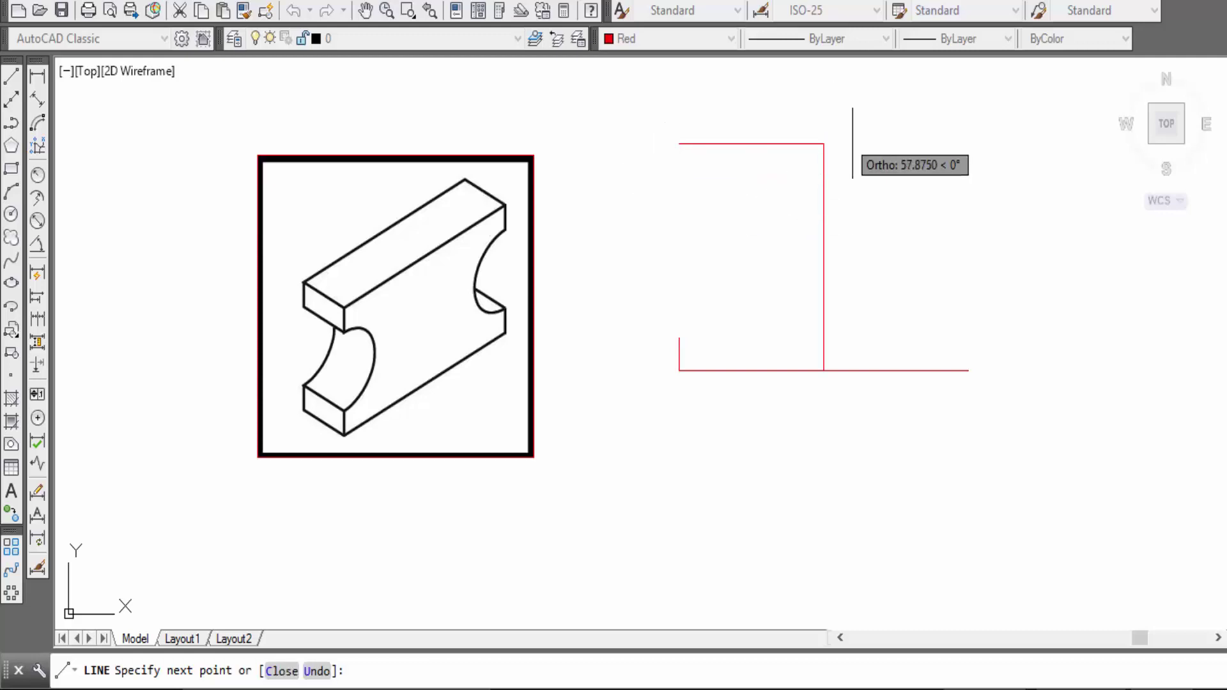
key("Return")
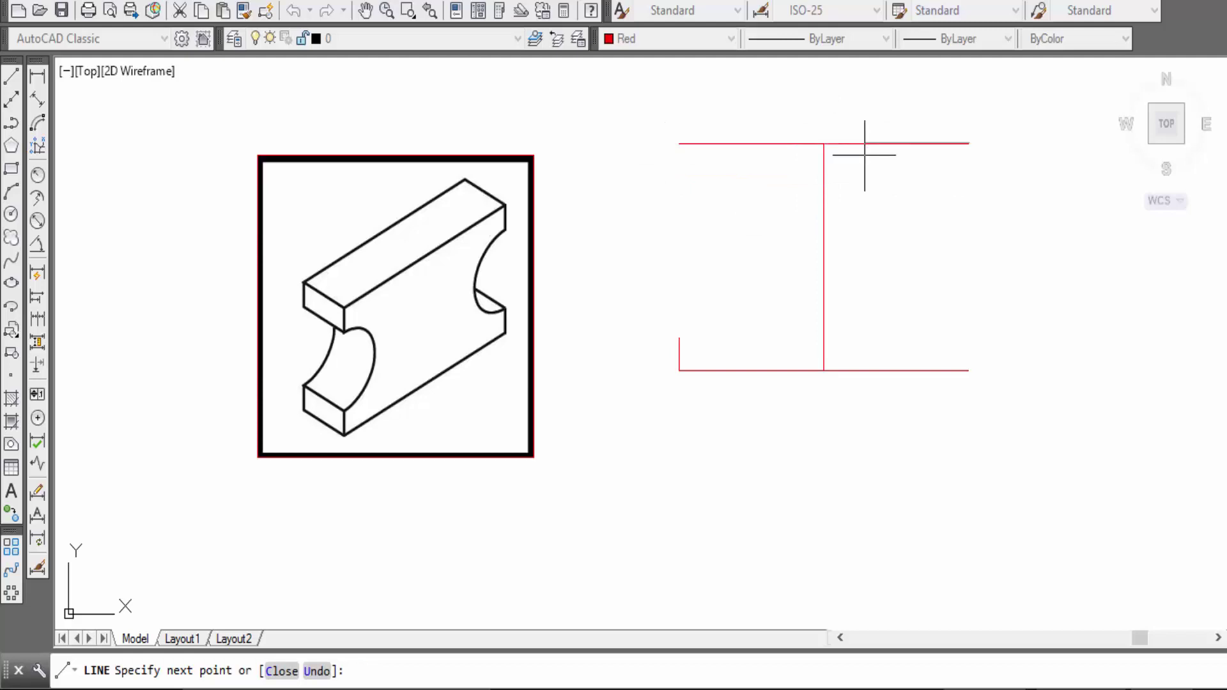
key("Return")
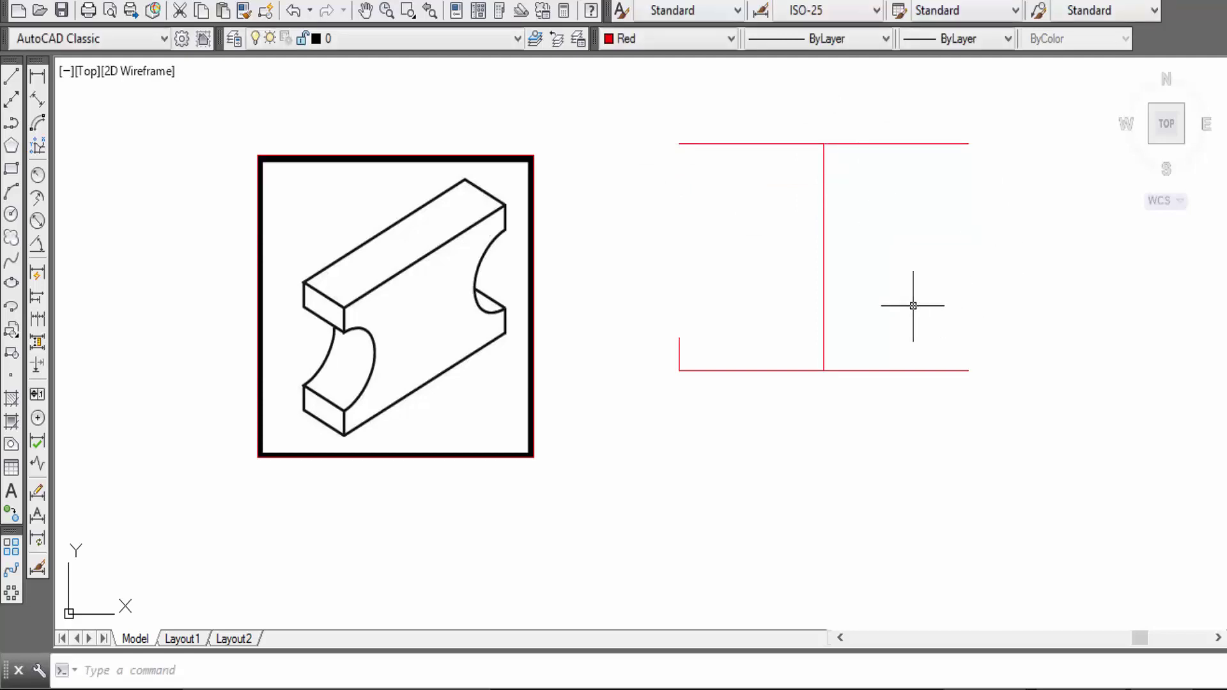
Delete the vertical centre line and mirror the left upright to the base line's right end
left_click(875, 275)
left_click(804, 228)
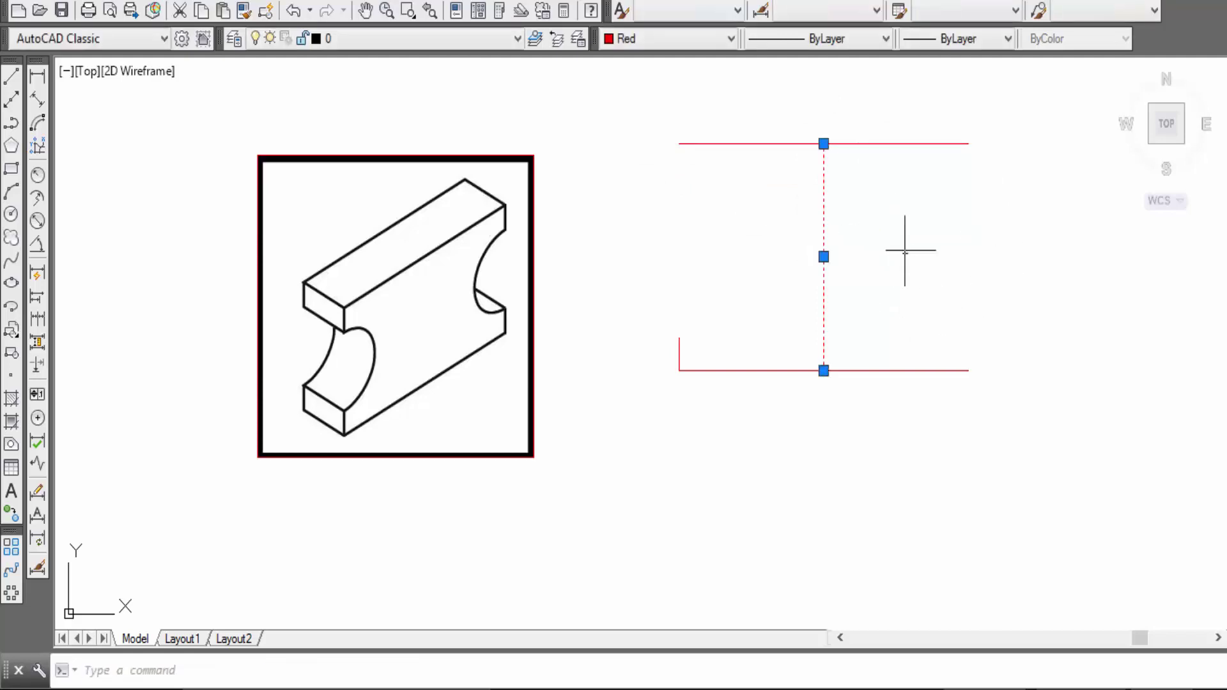
key("Delete")
left_click(718, 348)
left_click(661, 282)
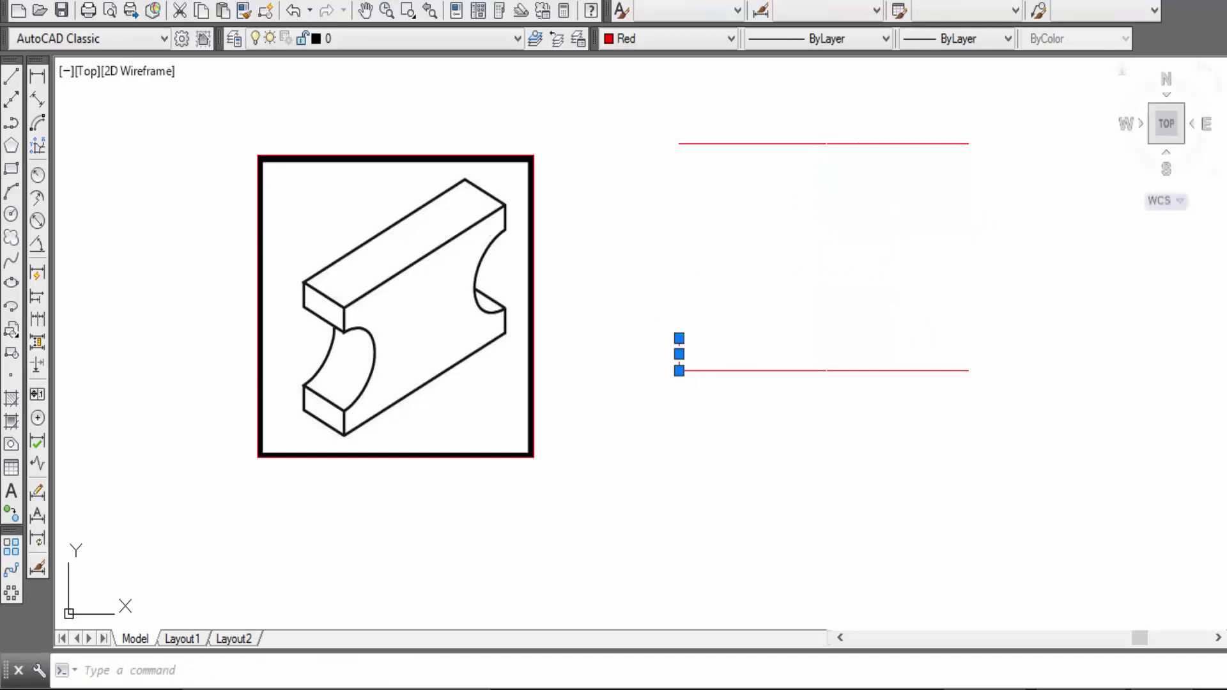
type("mi")
key("Return")
left_click(824, 370)
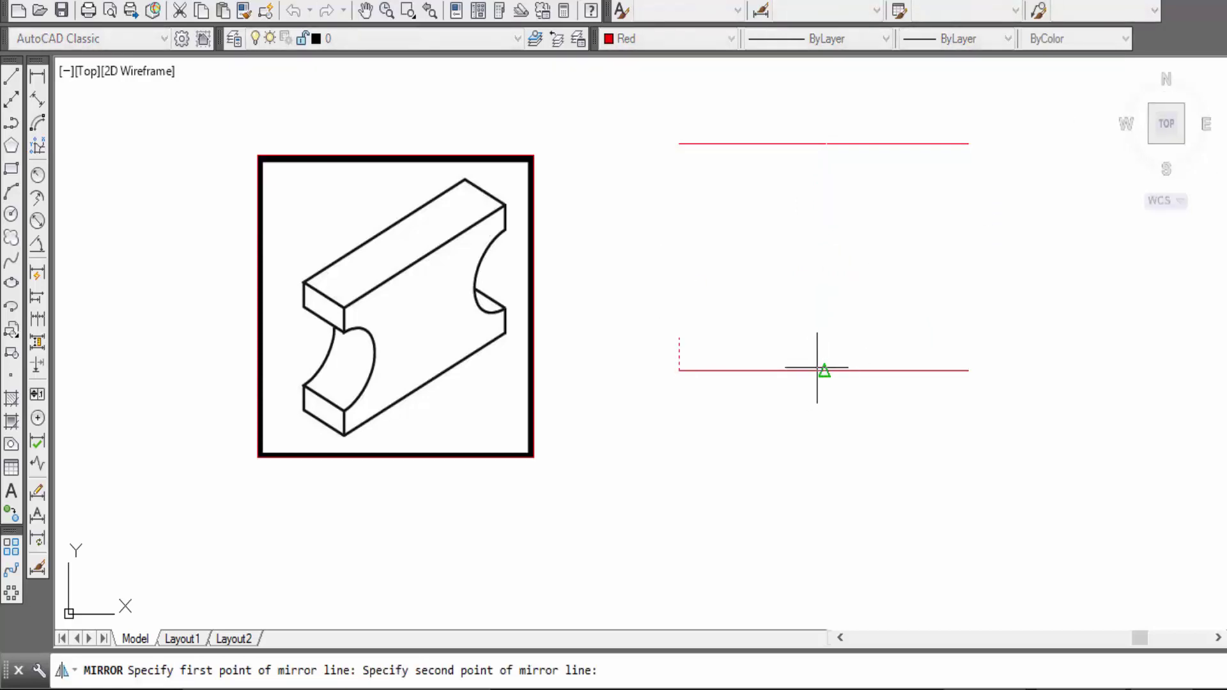
left_click(827, 425)
key("Return")
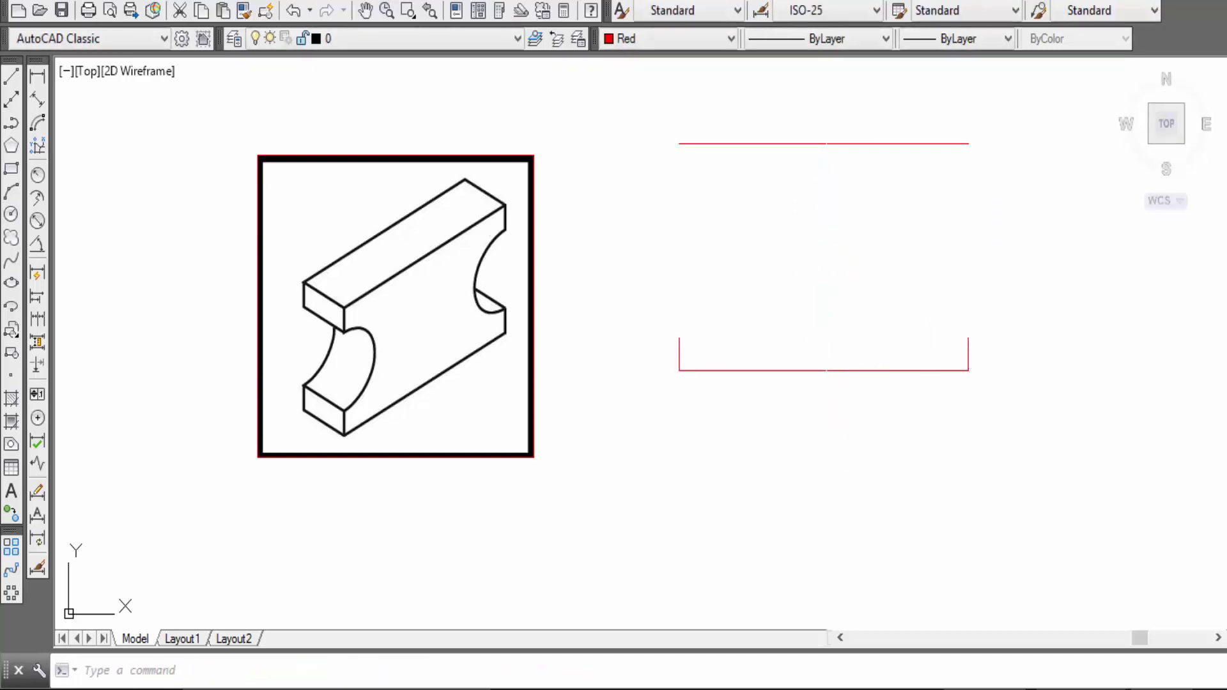
left_click(988, 353)
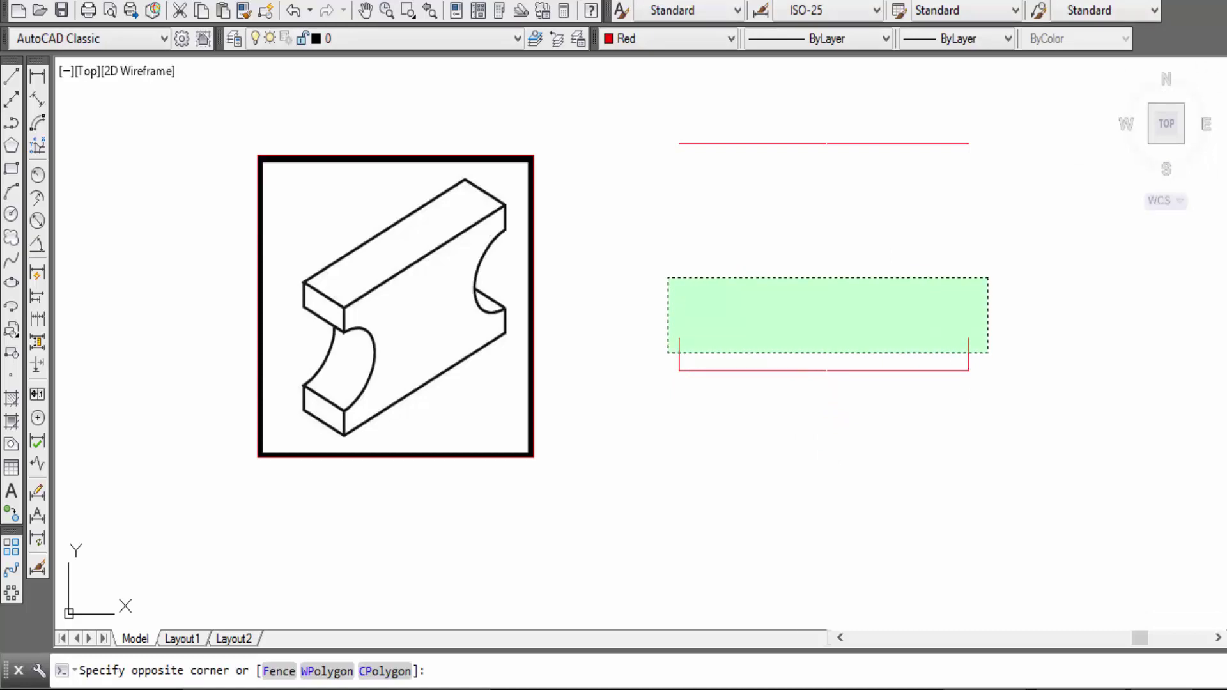
key("Escape")
Draw a divider line from the top line's midpoint down to the bottom line's midpoint
left_click(12, 78)
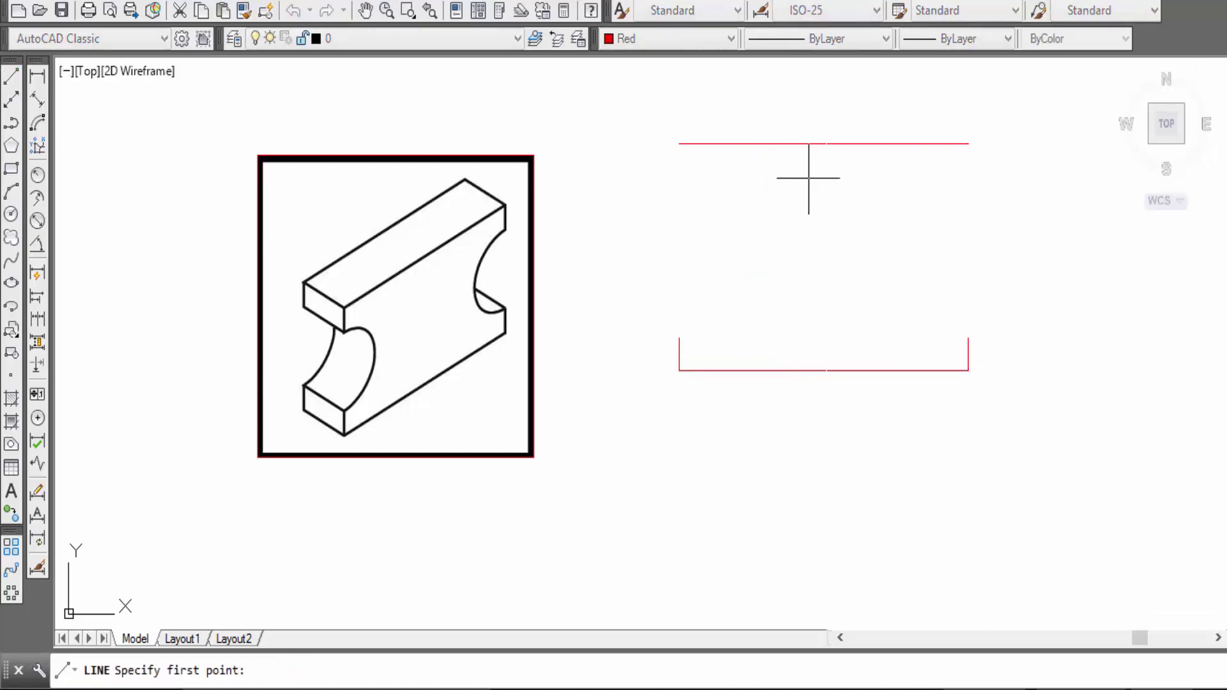
left_click(824, 143)
left_click(822, 370)
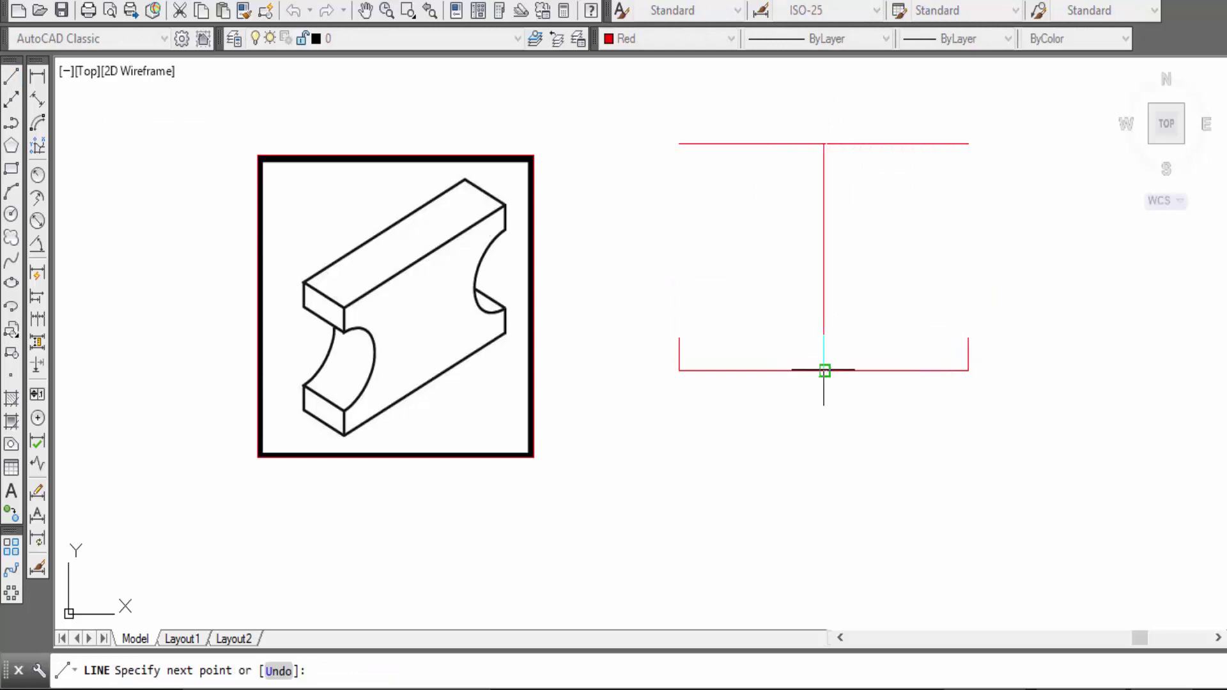
key("Return")
Mirror both lower stubs about a horizontal axis through the divider's midpoint, keeping the originals
left_click(968, 348)
left_click(697, 360)
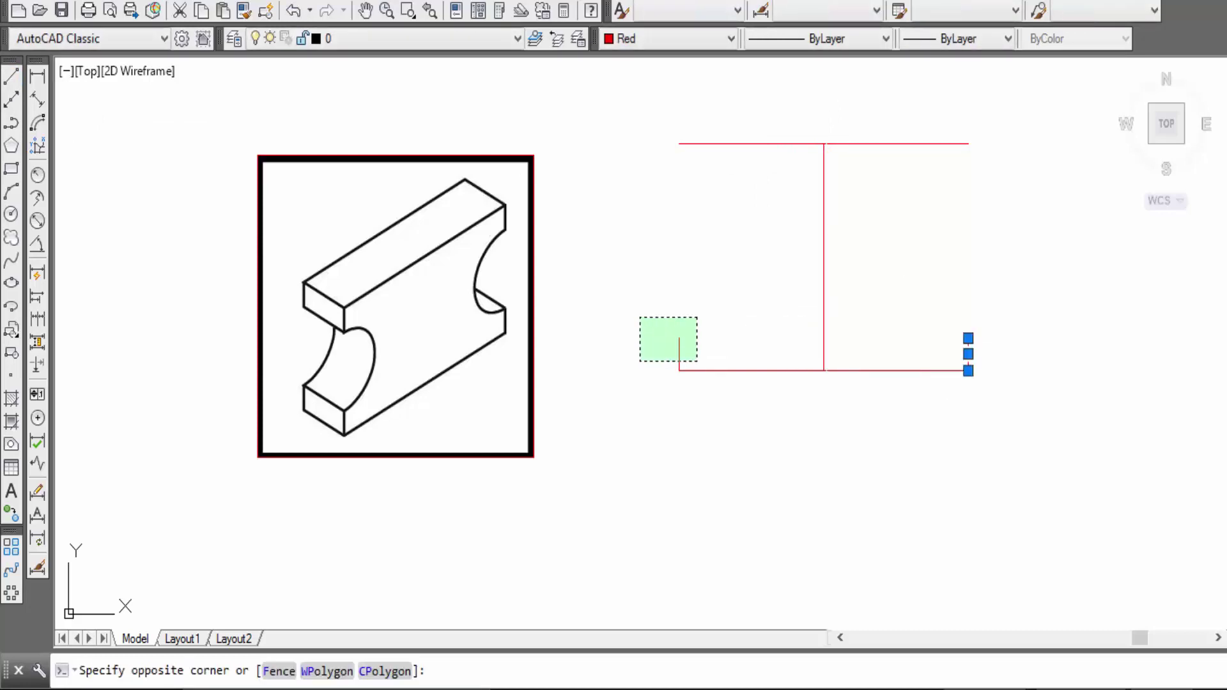
left_click(639, 316)
type("mi")
key("Return")
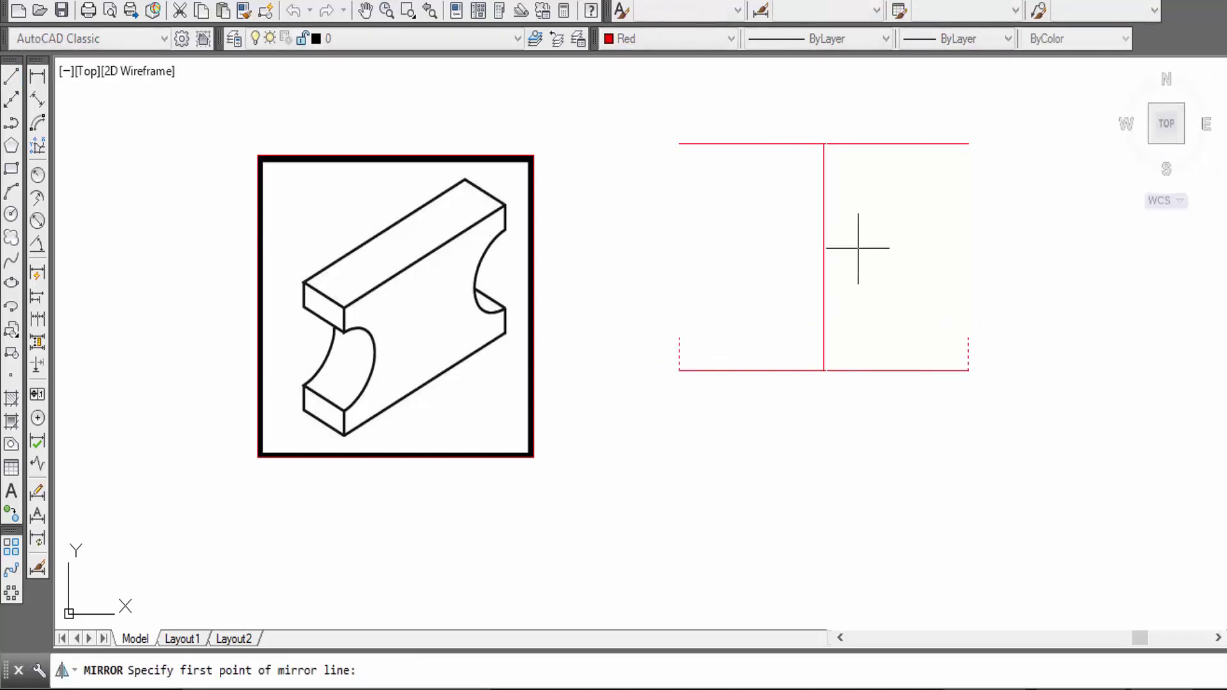
left_click(823, 257)
left_click(887, 289)
type("N")
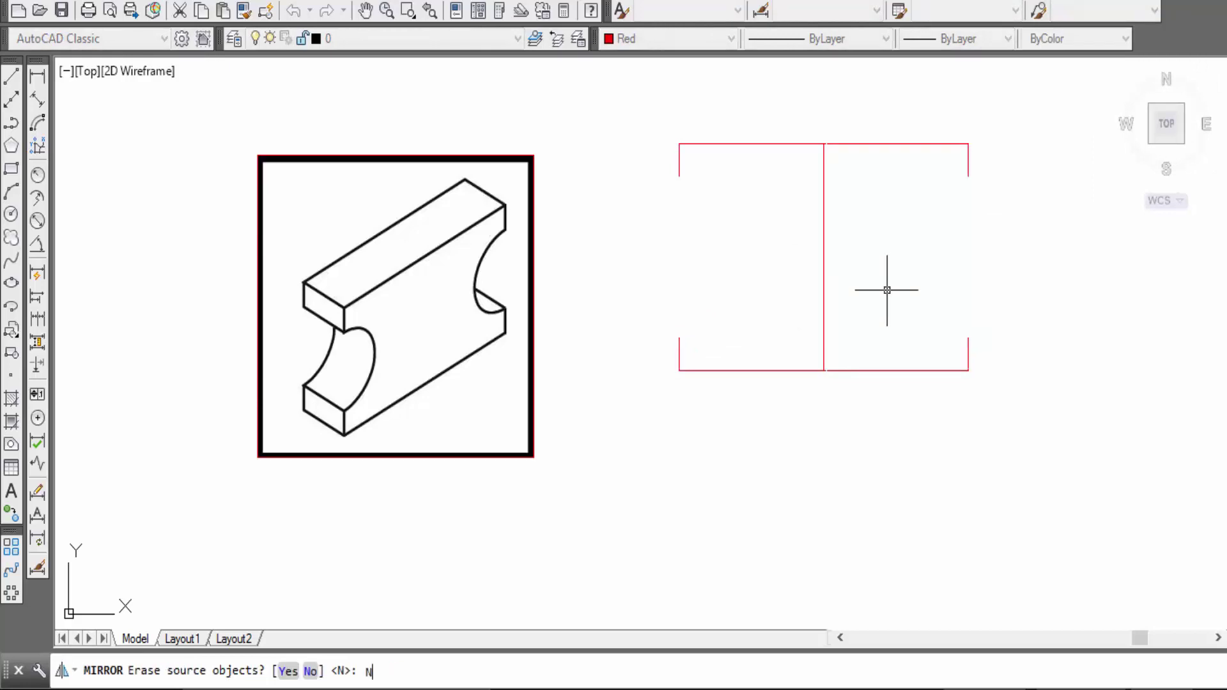
key("Return")
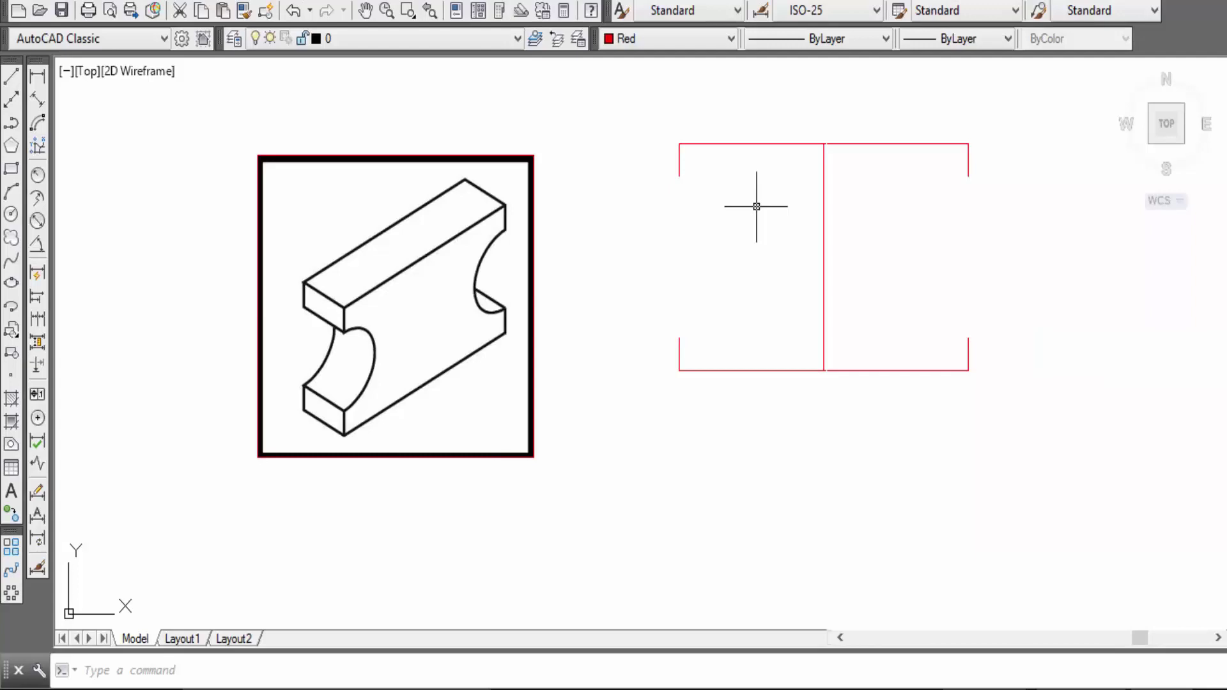
Close the left side gap with a line and draw a Ø50 circle centred on that edge
left_click(13, 79)
left_click(679, 176)
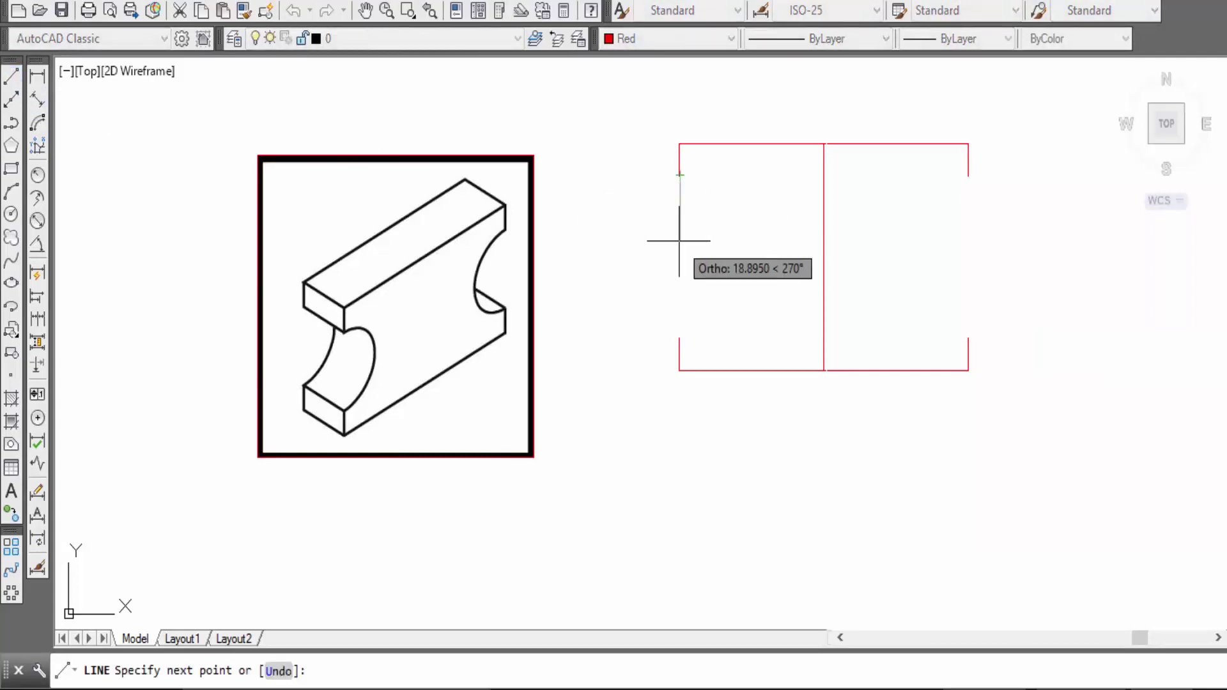
left_click(679, 337)
key("Return")
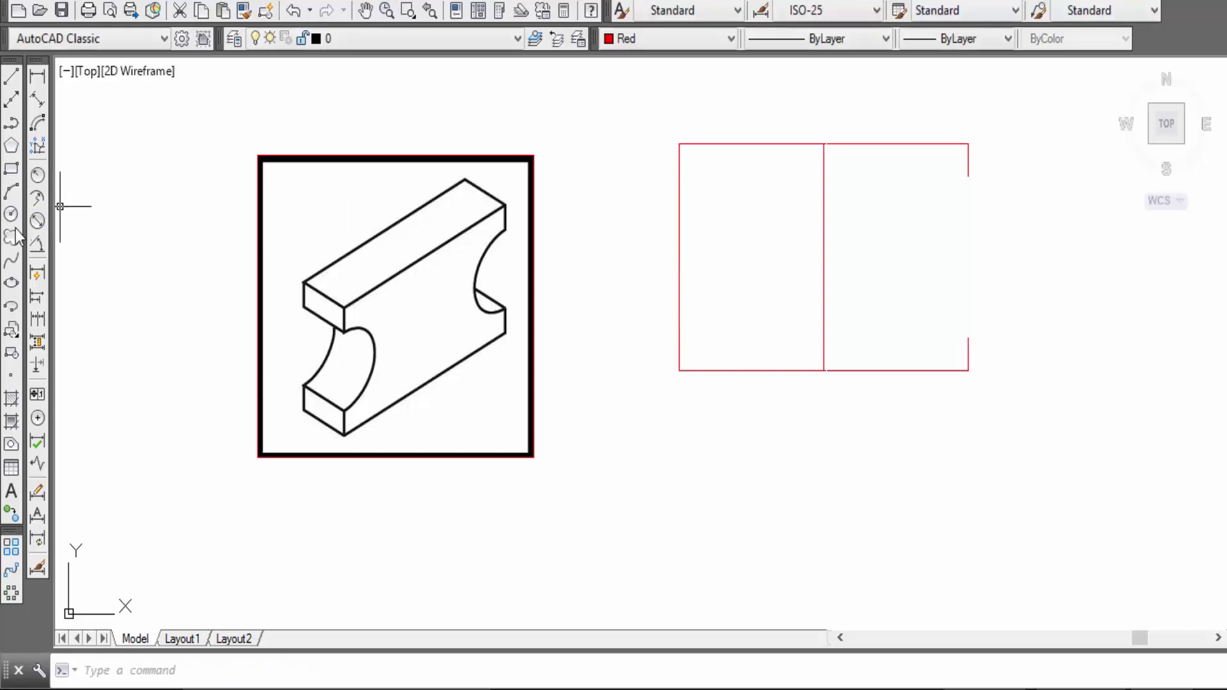
left_click(11, 215)
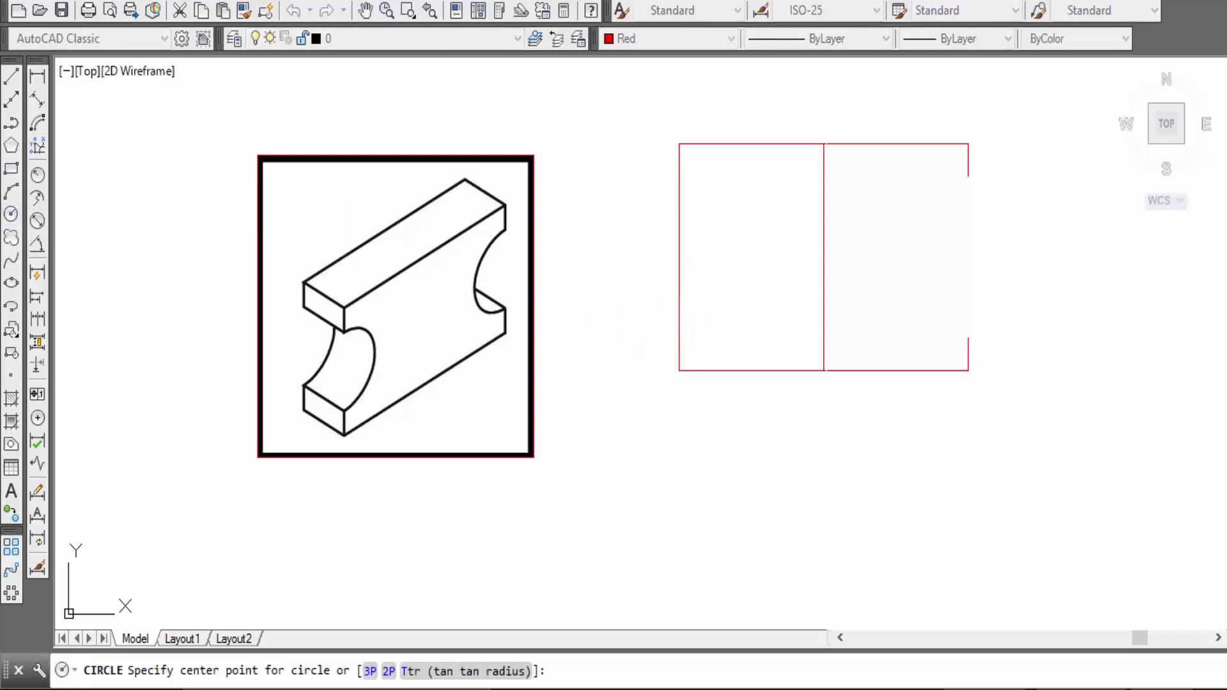
left_click(679, 256)
type("d")
key("Return")
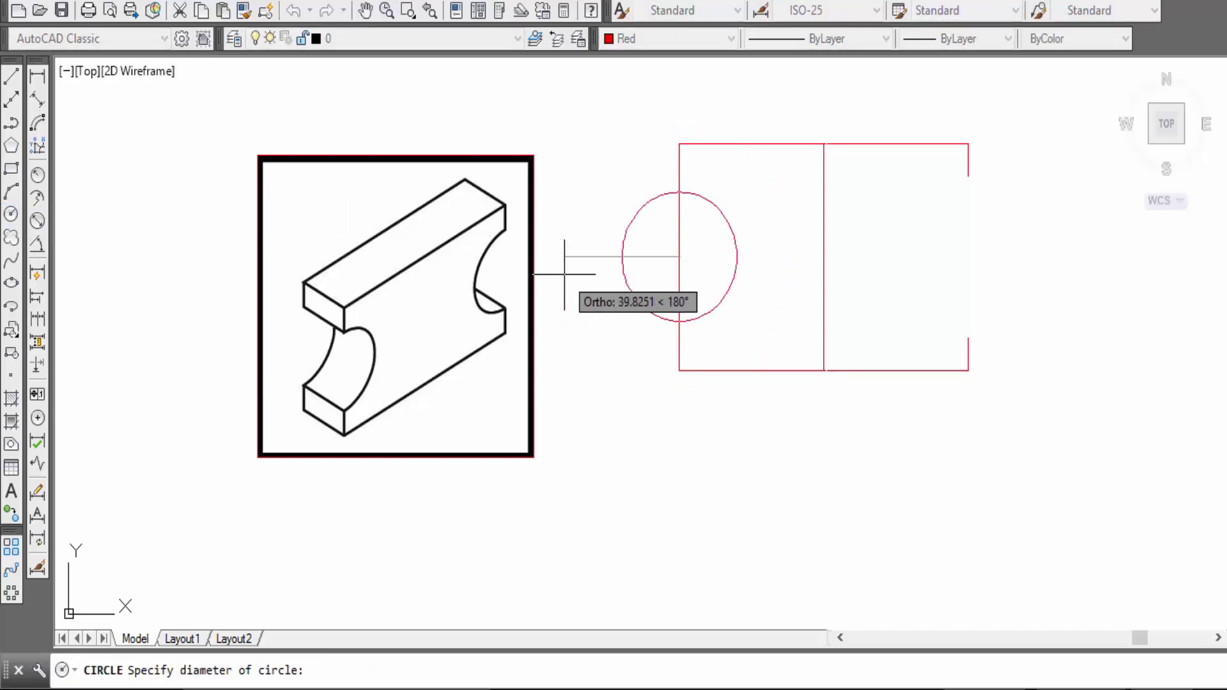
type("50")
key("Return")
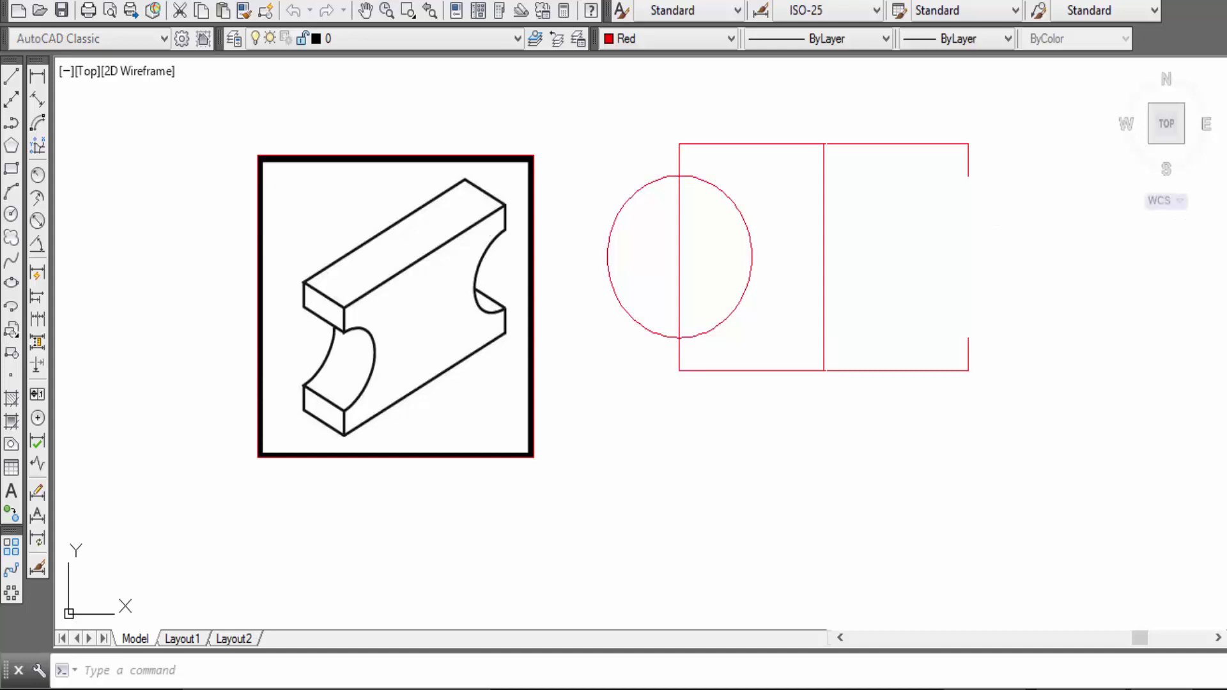
Trim the circle's outer half and delete the straight edge inside the notch
left_click(1223, 280)
key("Return")
left_click(702, 270)
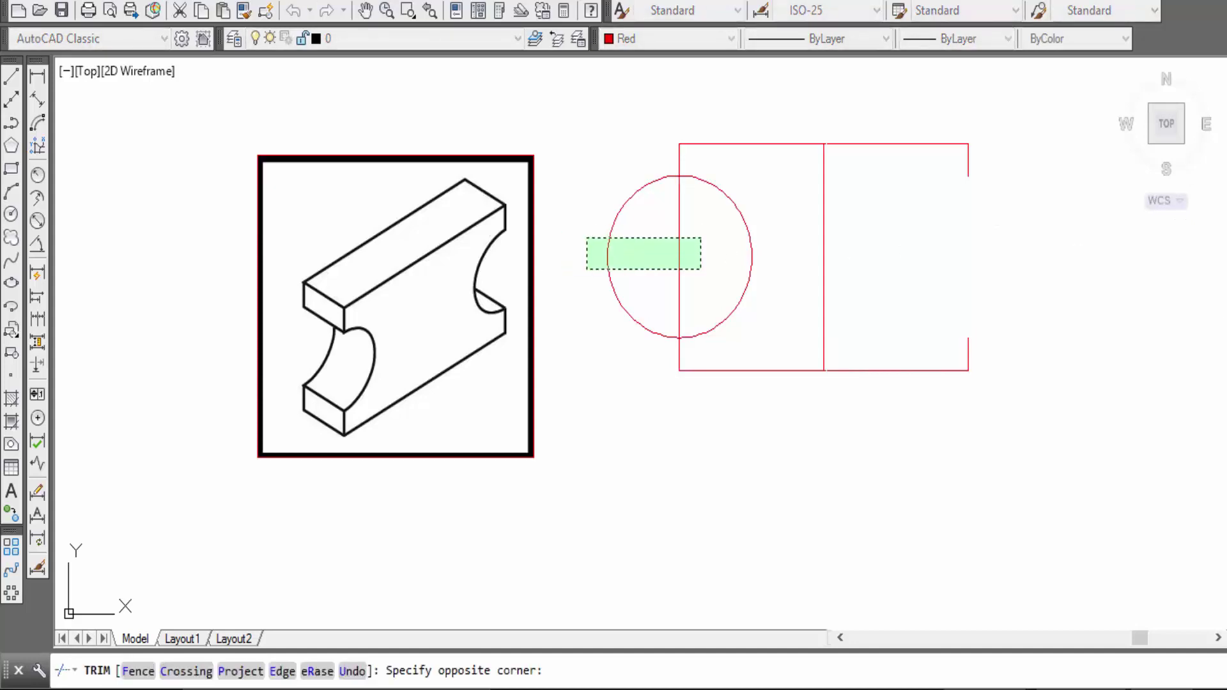
left_click(578, 240)
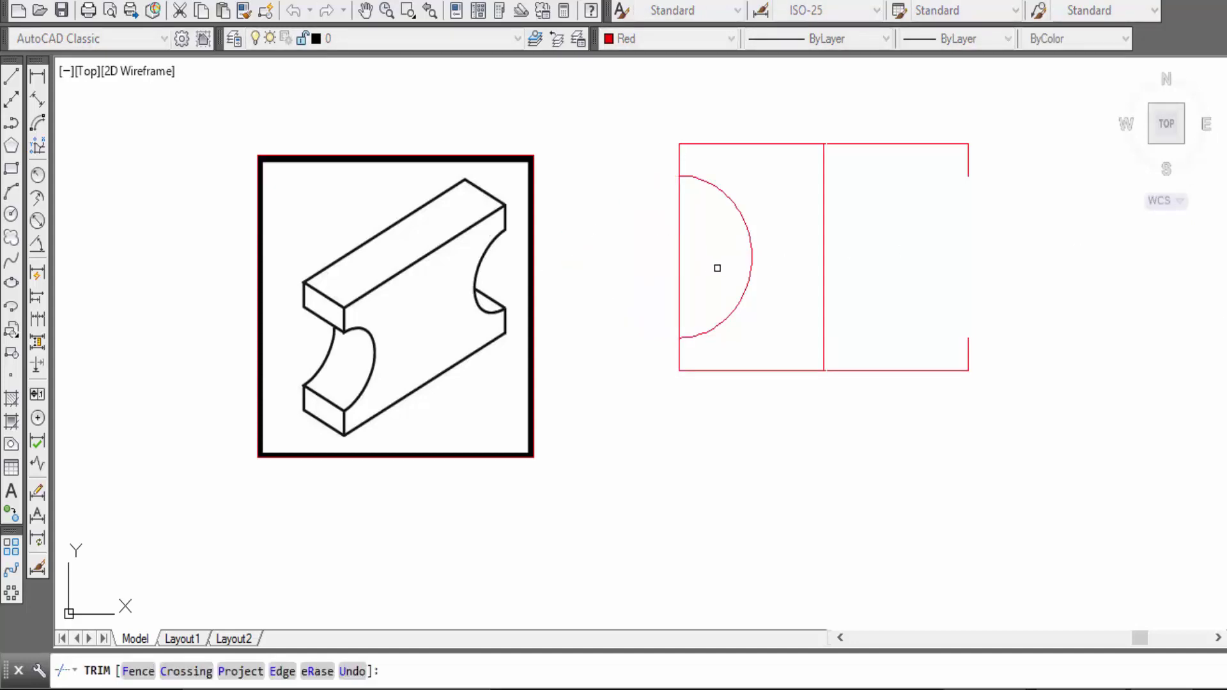
key("Return")
left_click(706, 260)
left_click(648, 241)
key("Delete")
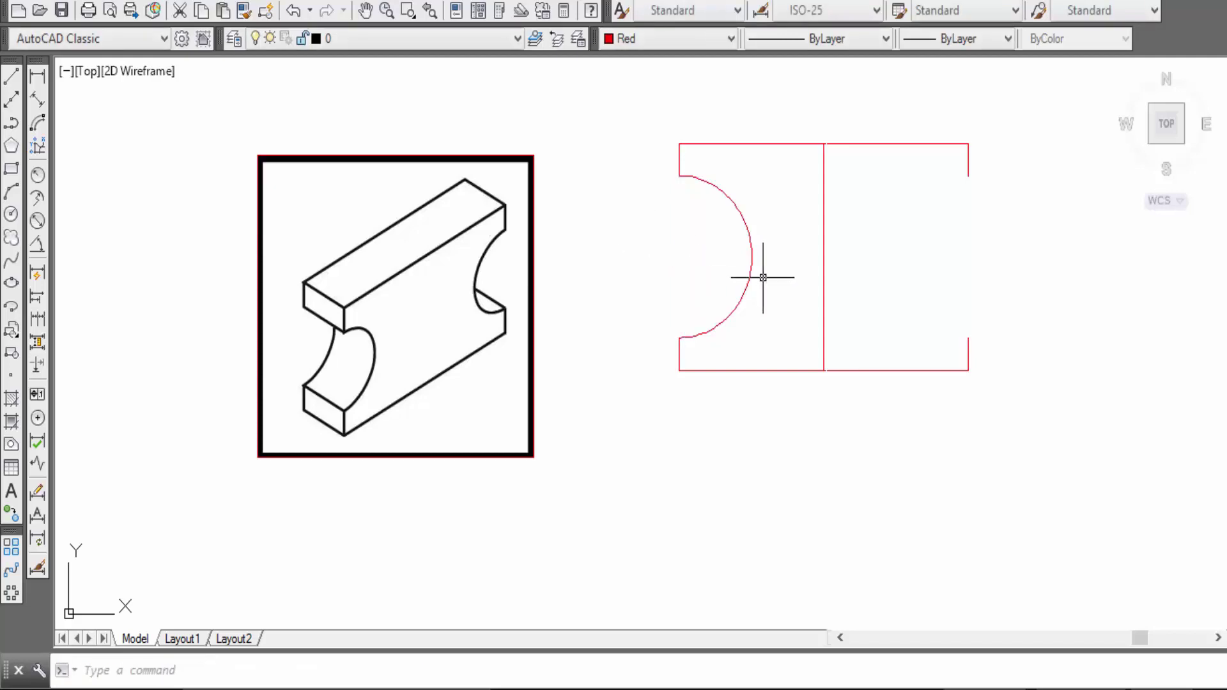
Mirror the notch arc to the right side across the vertical divider, keeping the original
left_click(753, 276)
type("mi")
key("Return")
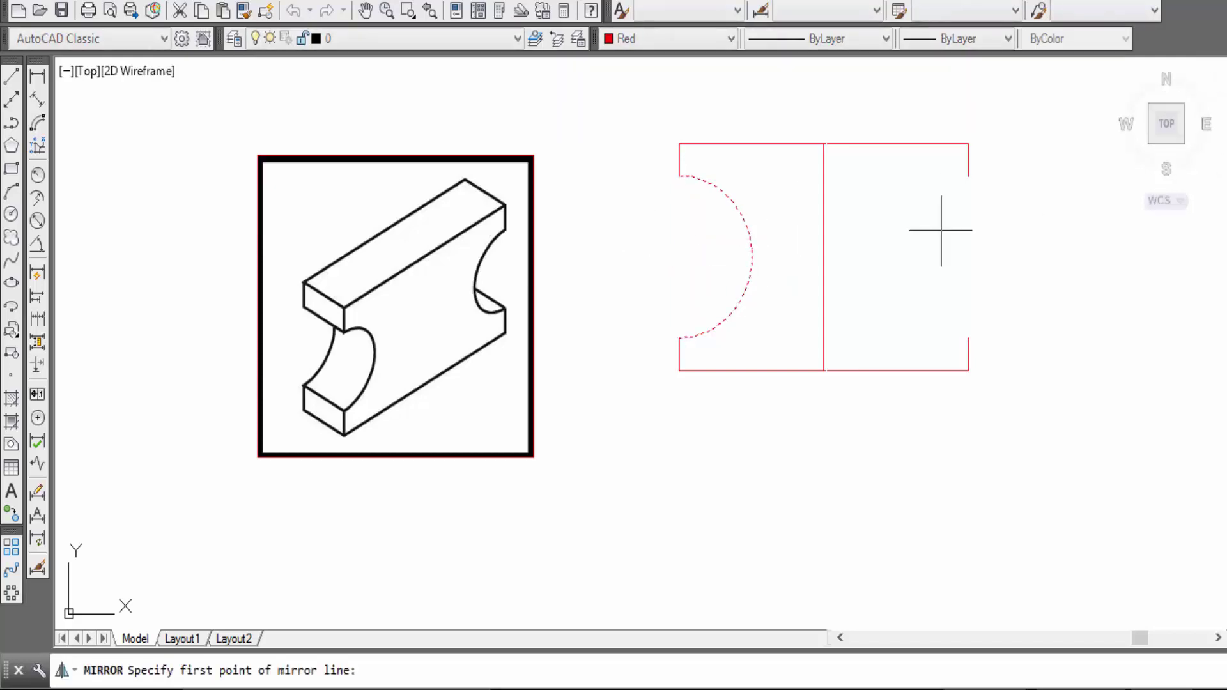
left_click(823, 257)
left_click(853, 305)
key("Return")
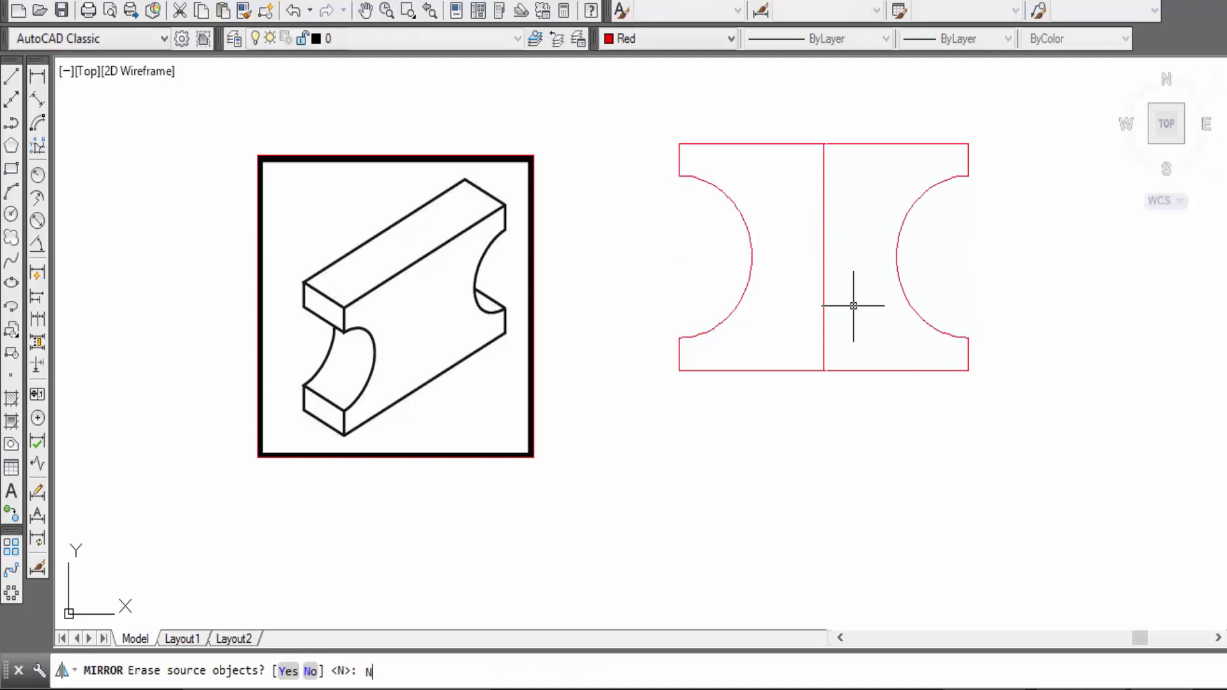
left_click(858, 292)
left_click(797, 258)
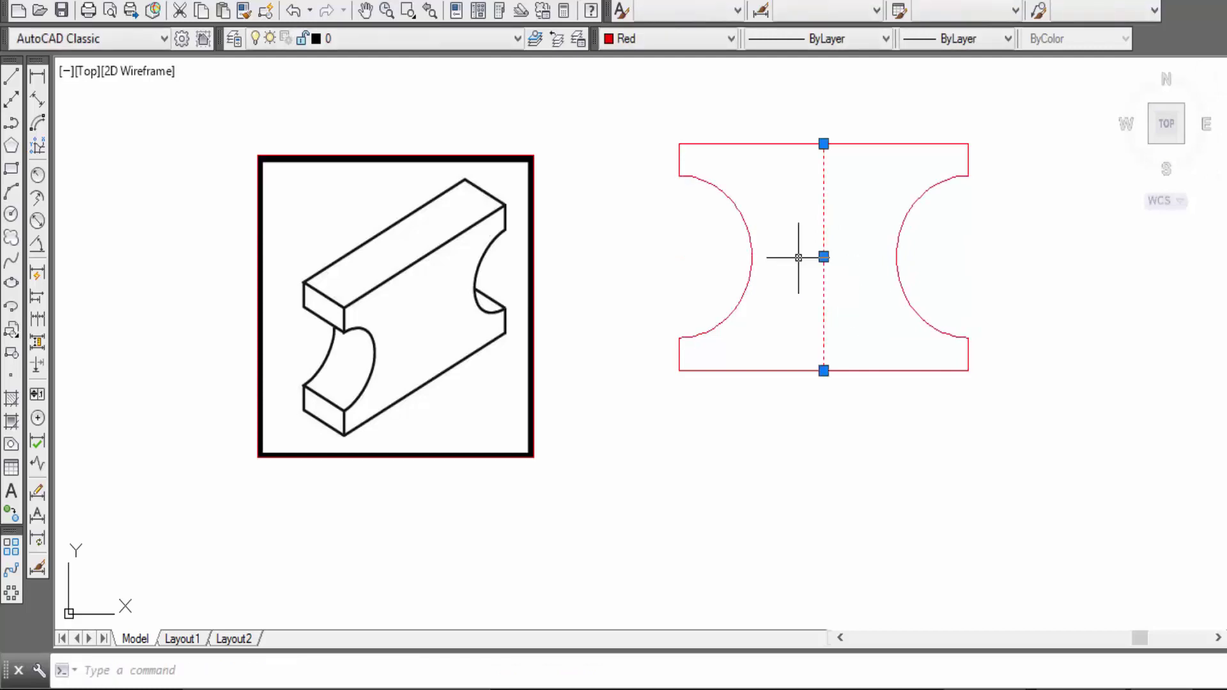
key("Delete")
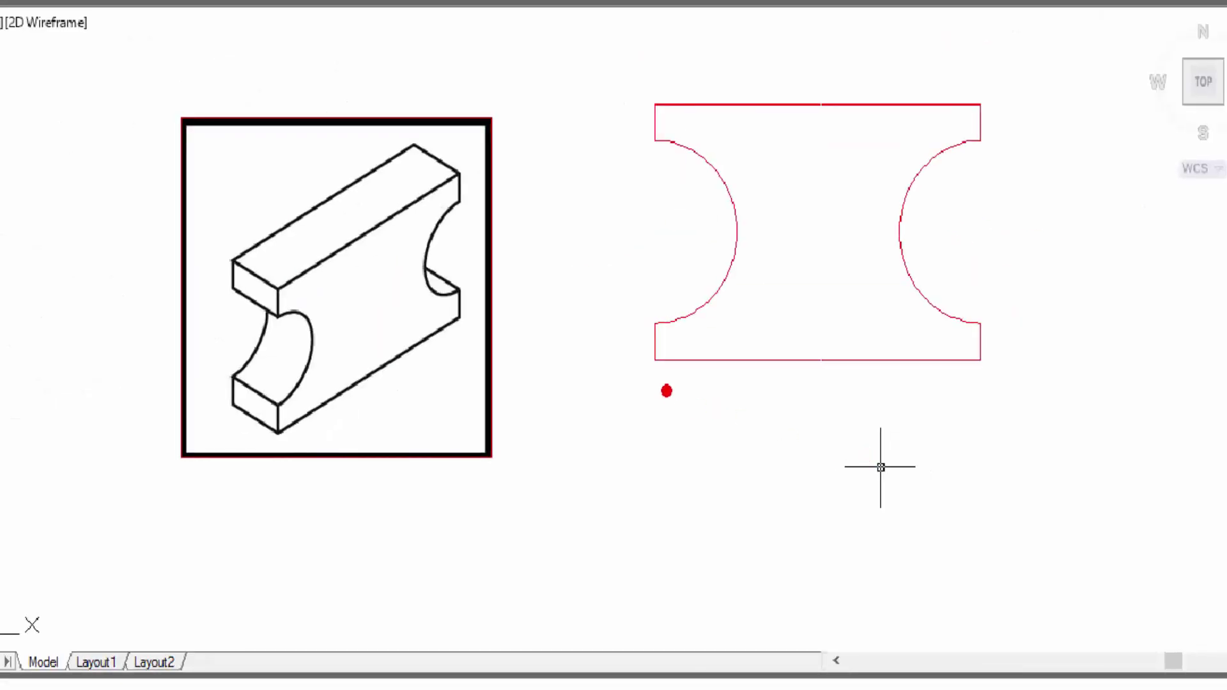
mouse_move(654, 383)
left_mouse_down()
mouse_move(616, 455)
mouse_move(789, 423)
mouse_move(977, 423)
mouse_move(957, 441)
left_mouse_up()
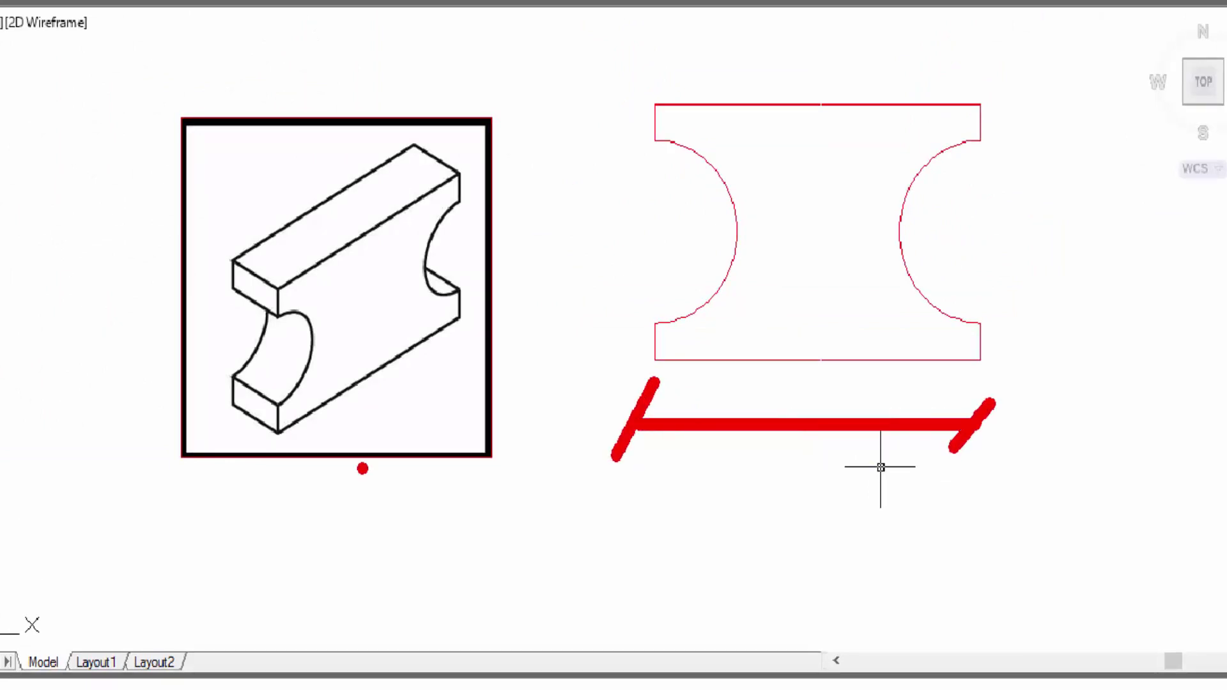
mouse_move(278, 443)
left_mouse_down()
mouse_move(273, 516)
mouse_move(444, 392)
mouse_move(462, 353)
mouse_move(465, 412)
left_mouse_up()
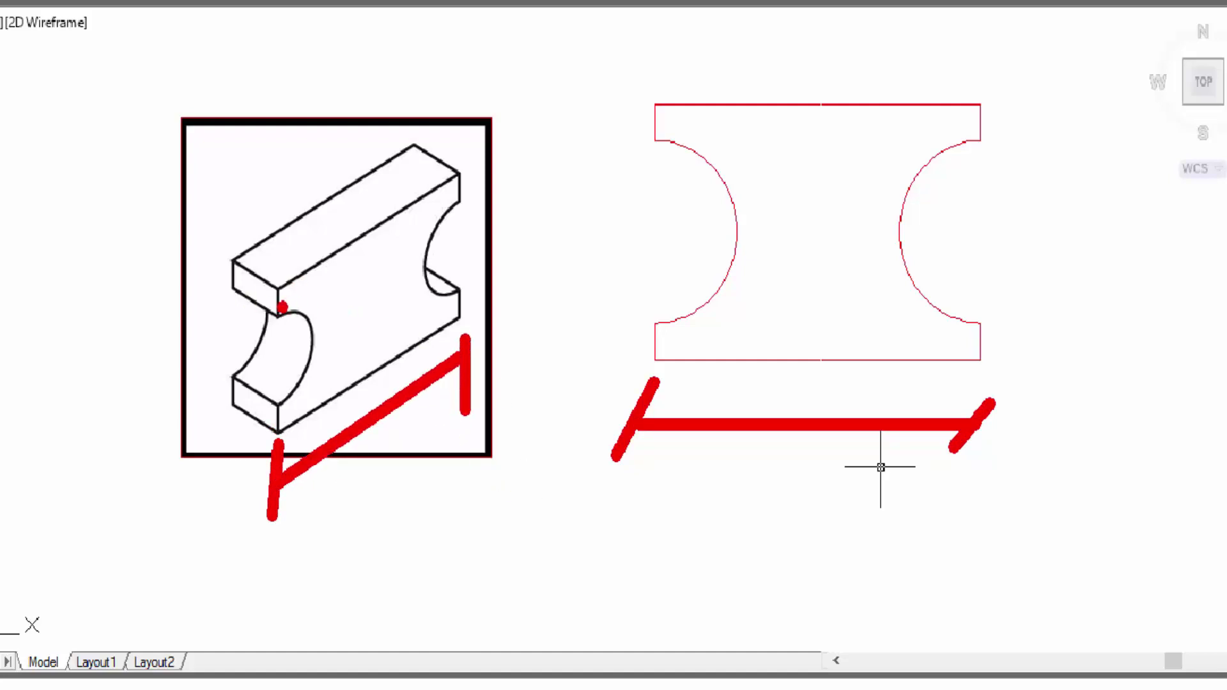
left_click_drag(310, 315, 305, 388)
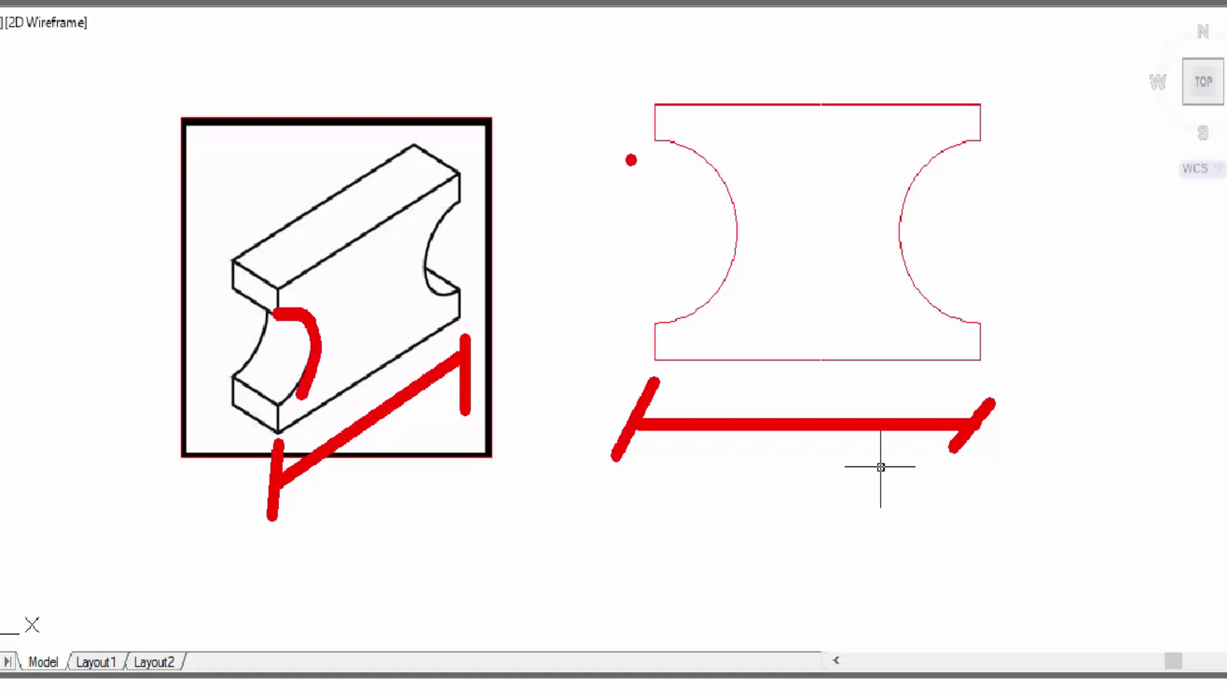
mouse_move(648, 147)
left_mouse_down()
mouse_move(690, 143)
mouse_move(718, 274)
mouse_move(665, 292)
left_mouse_up()
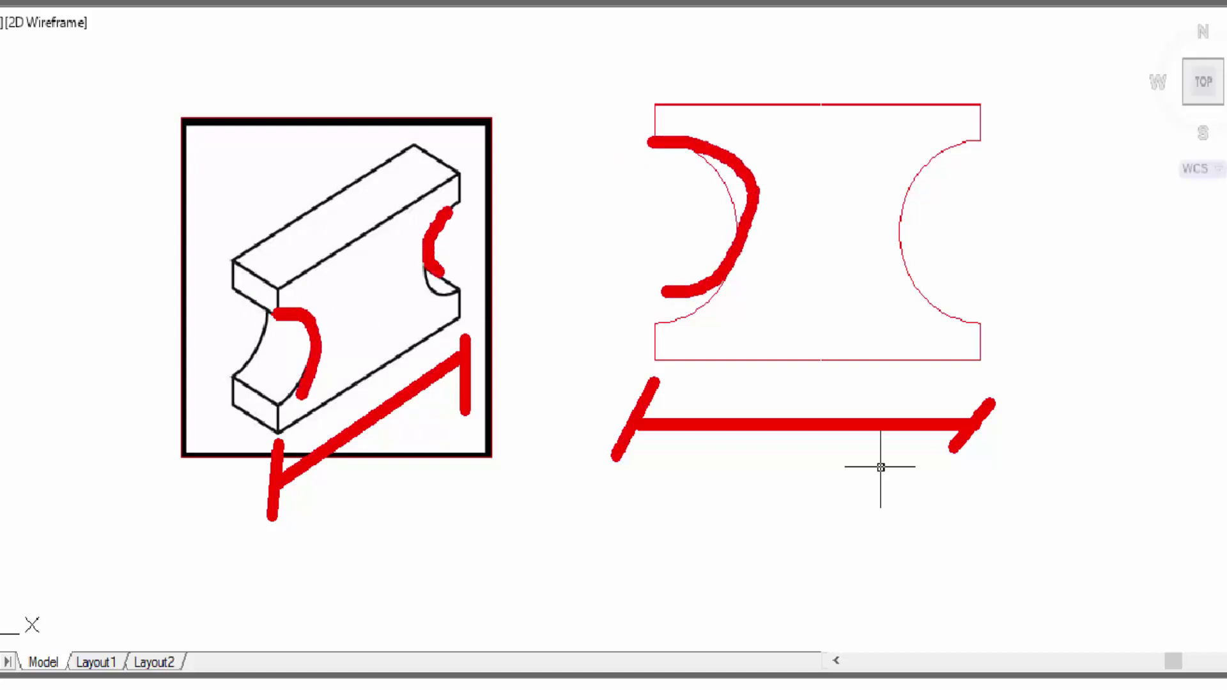
mouse_move(972, 152)
left_mouse_down()
mouse_move(930, 168)
mouse_move(952, 308)
left_mouse_up()
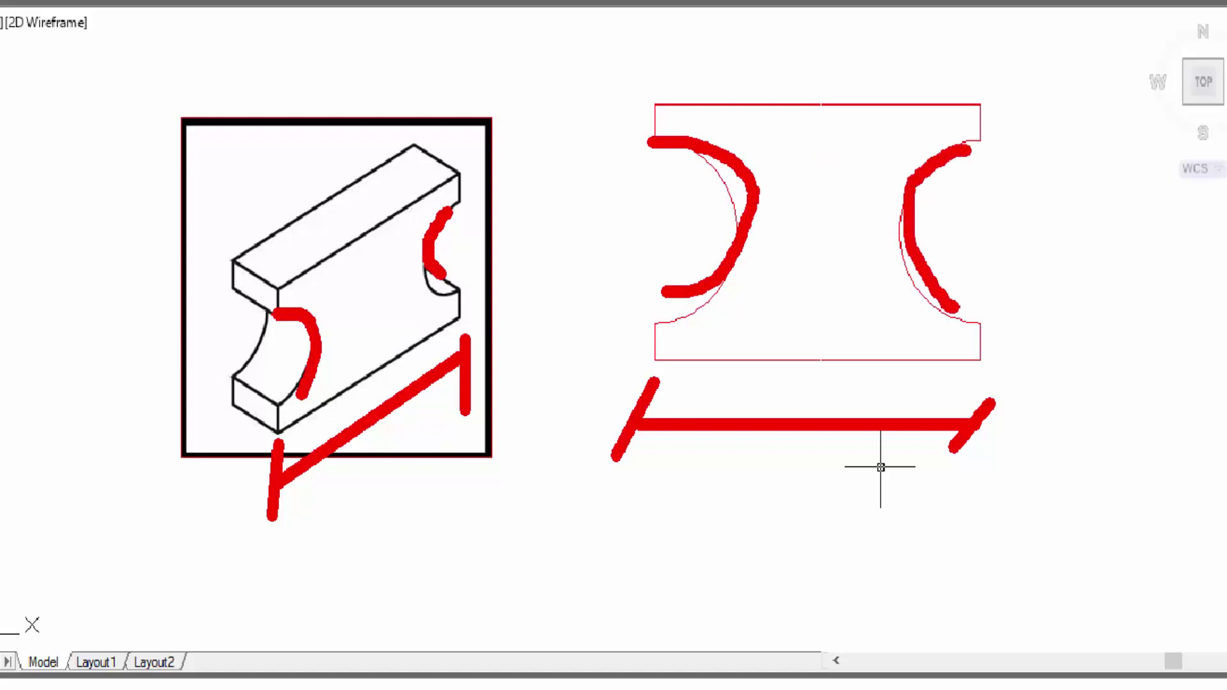
left_click_drag(279, 276, 458, 177)
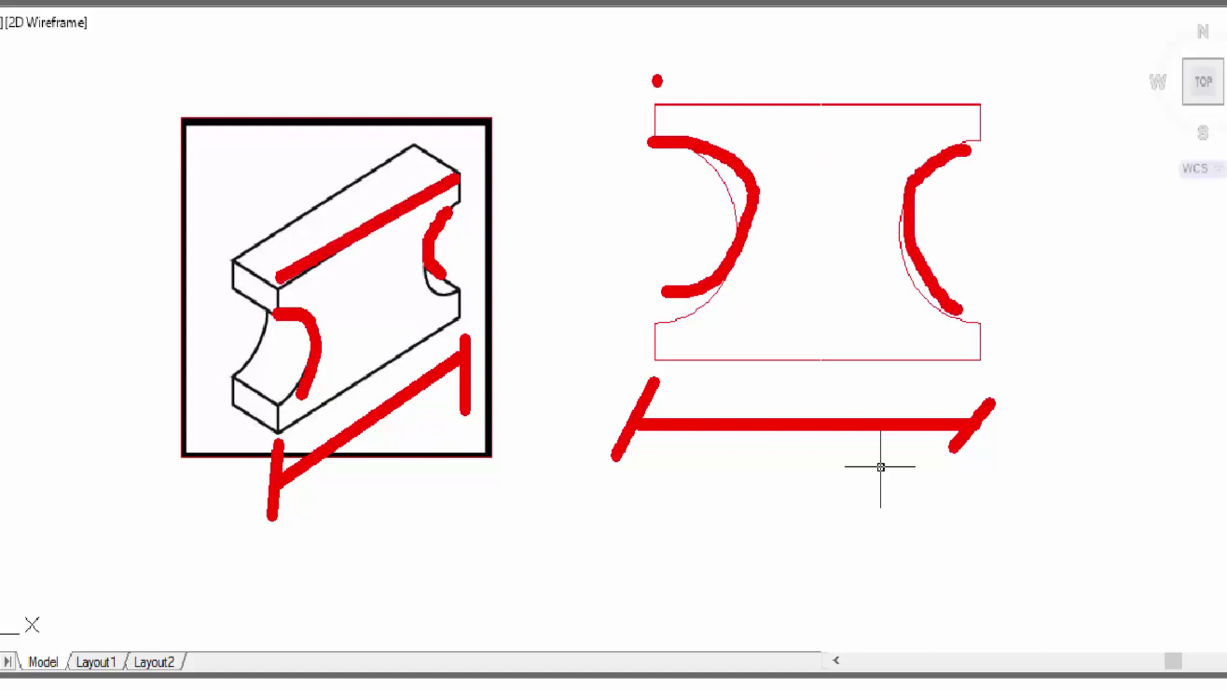
mouse_move(653, 102)
left_mouse_down()
mouse_move(972, 117)
mouse_move(975, 90)
left_mouse_up()
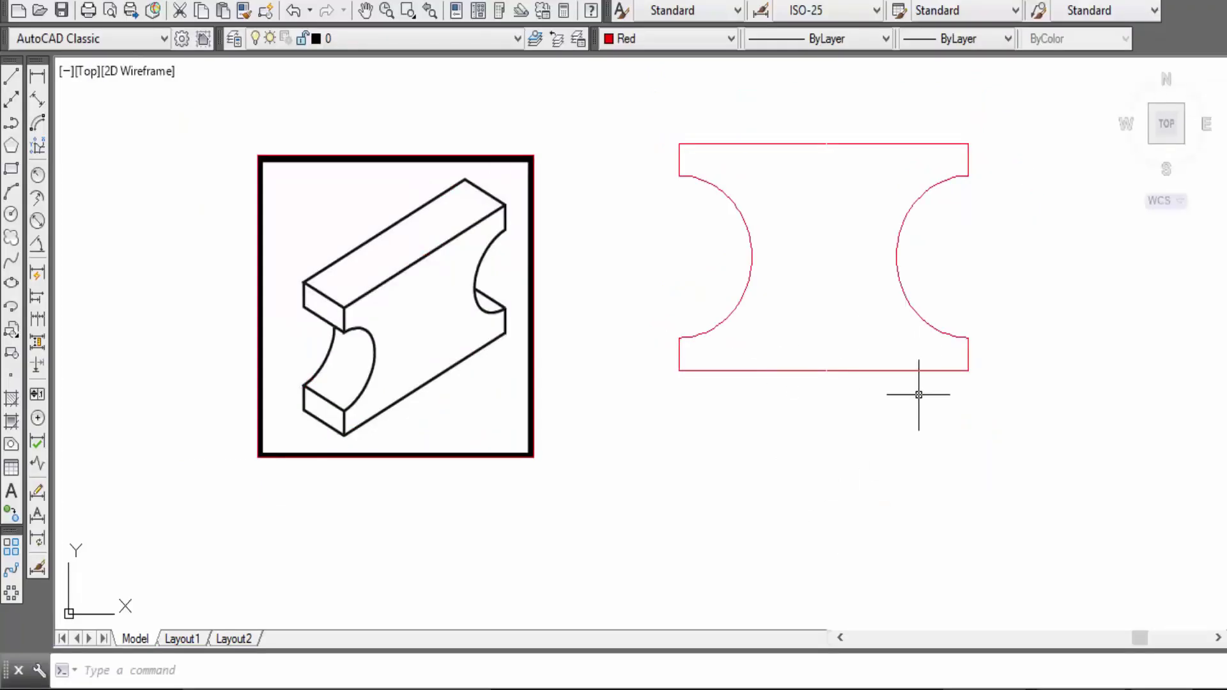
Give the whole red front-view profile a 0.30 mm lineweight, then clear the selection
middle_click_drag(917, 391, 746, 431)
scroll(829, 427, "down", 2)
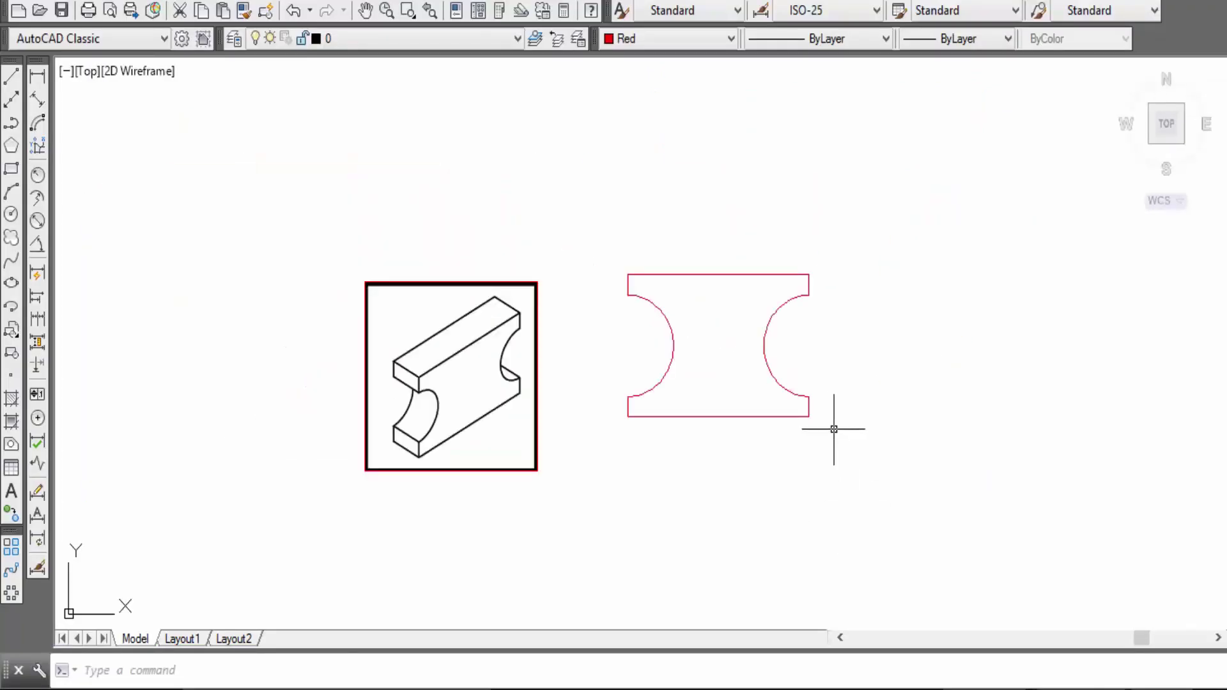
middle_click_drag(820, 426, 786, 403)
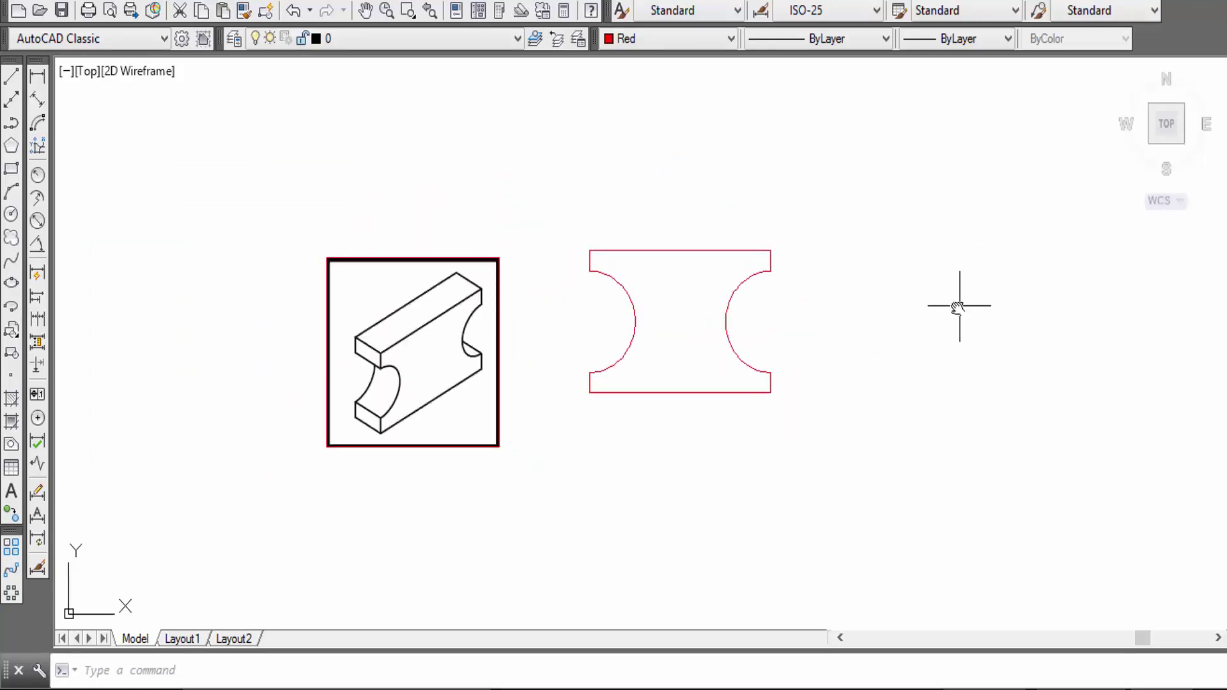
middle_click_drag(958, 306, 944, 302)
left_click(781, 430)
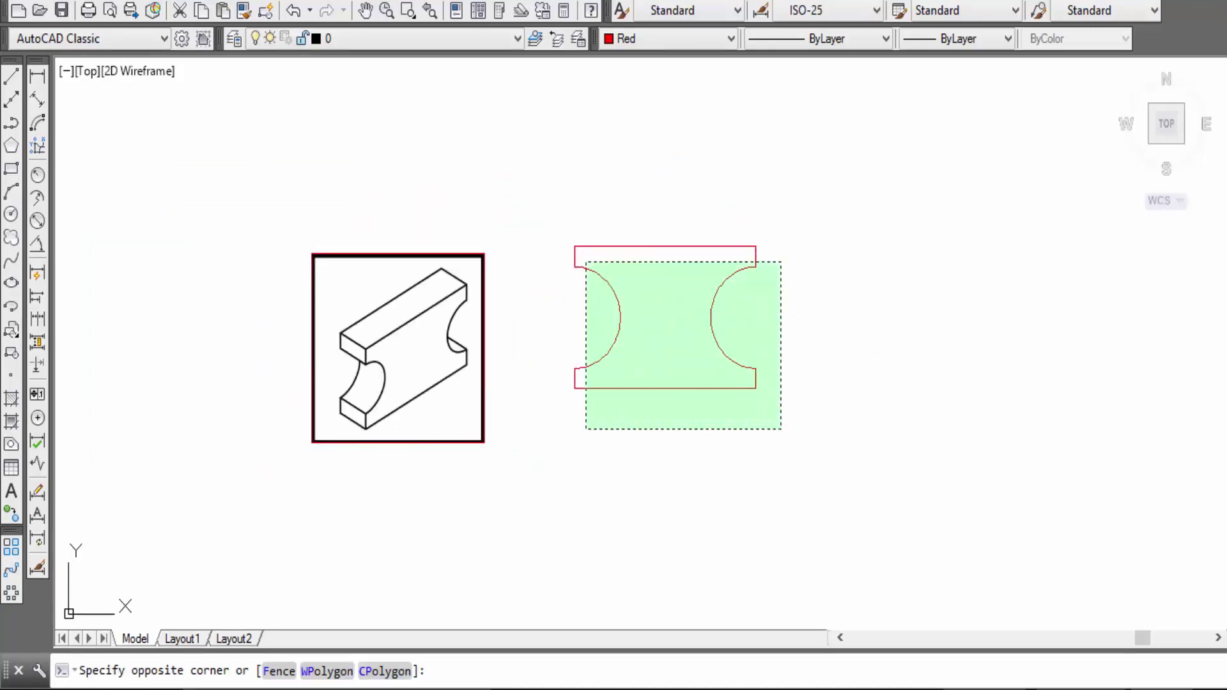
left_click(525, 153)
left_click(945, 39)
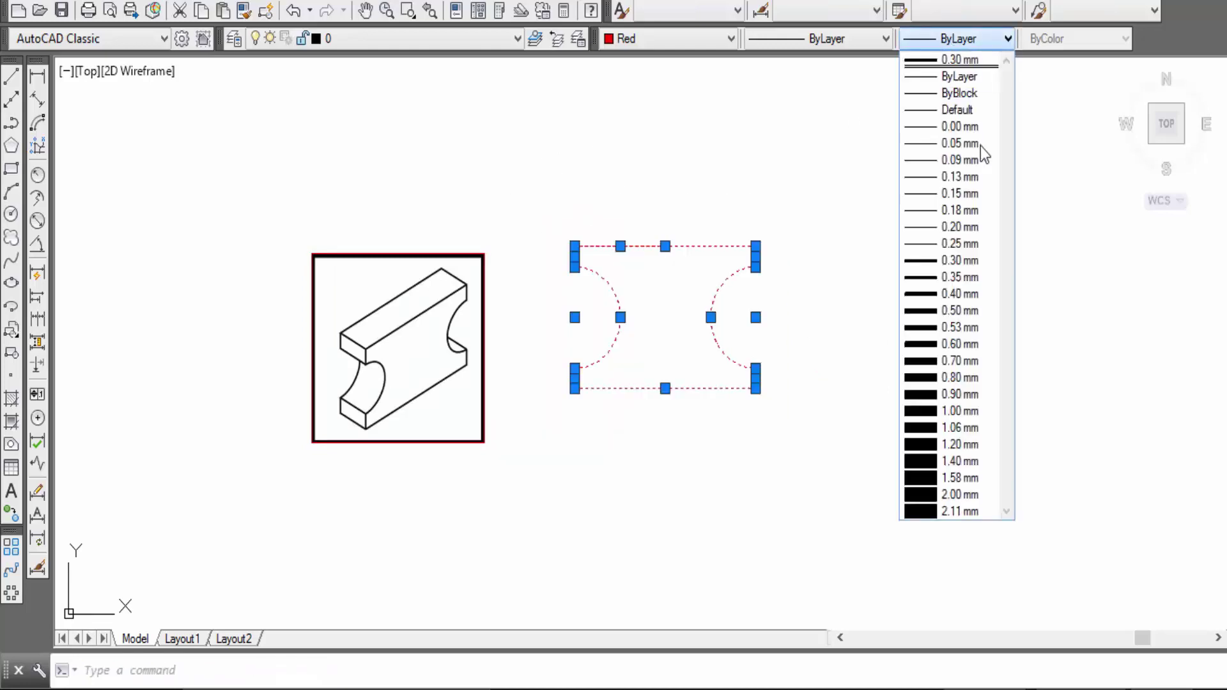
left_click(958, 257)
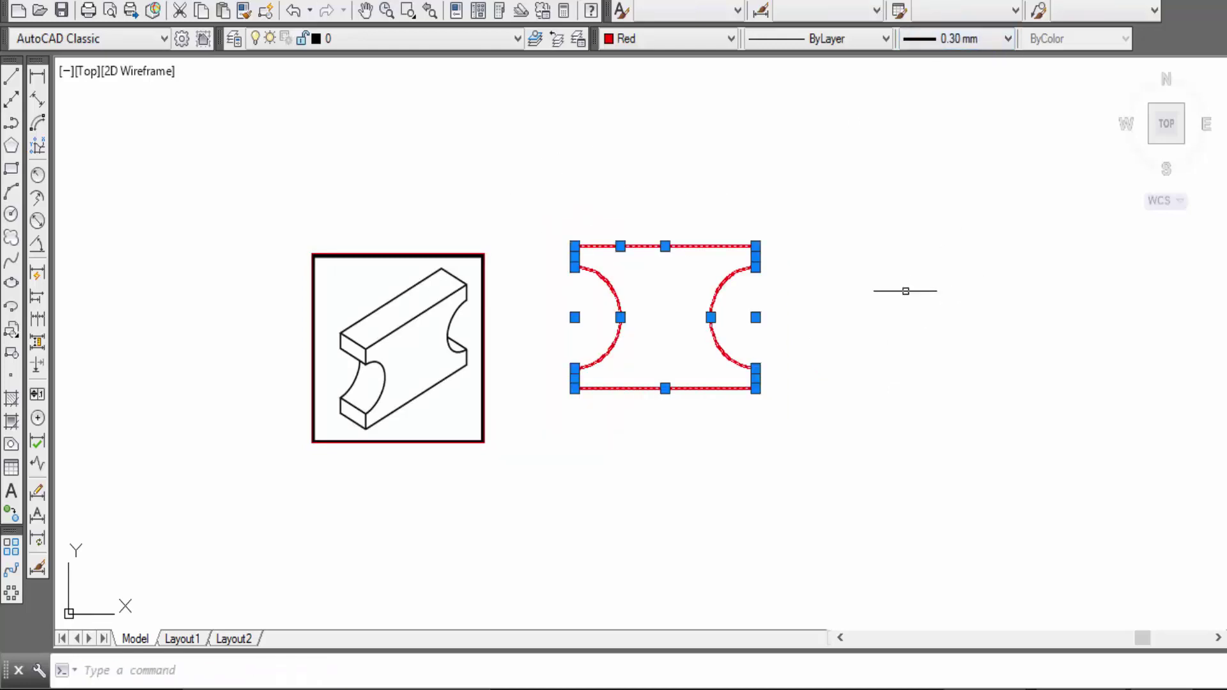
key("Escape")
scroll(663, 367, "up", 2)
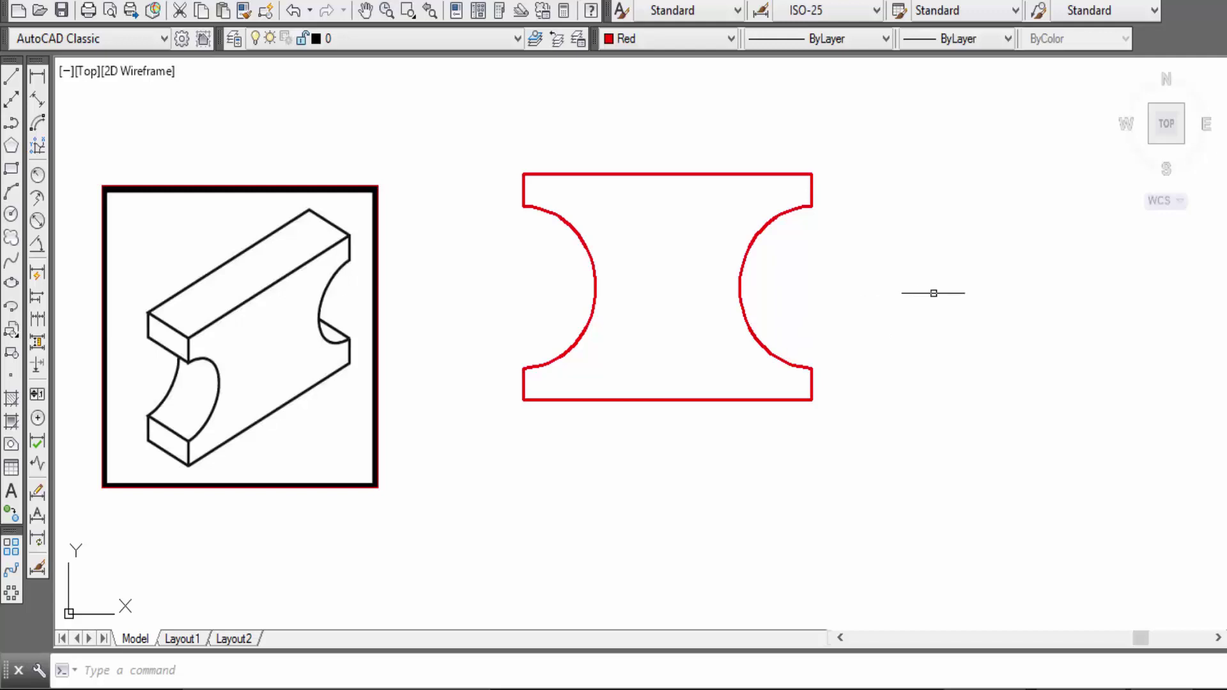
middle_click_drag(835, 208, 854, 240)
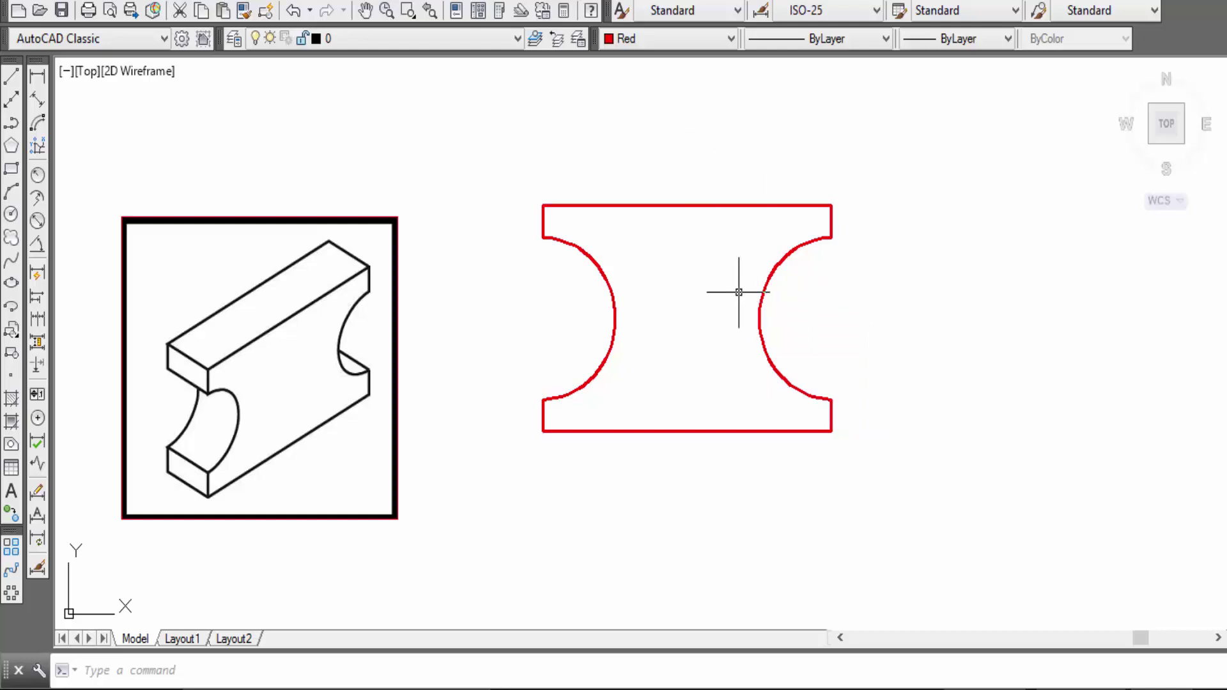
scroll(752, 274, "down", 2)
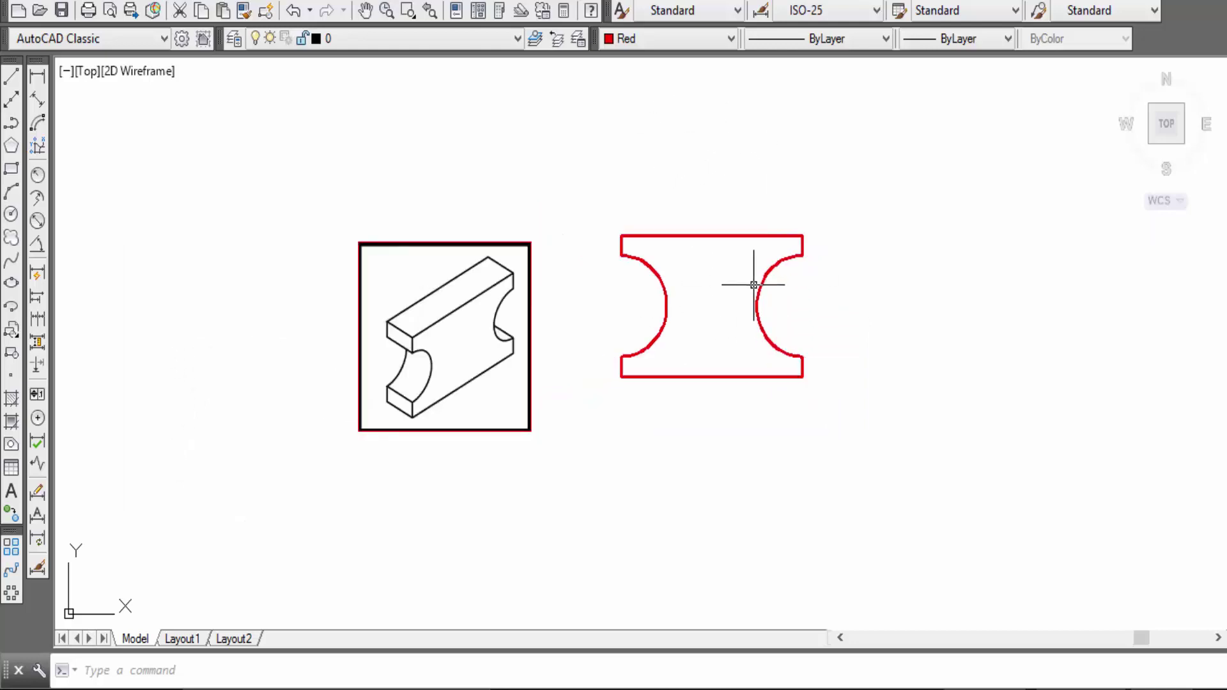
middle_click_drag(780, 310, 750, 293)
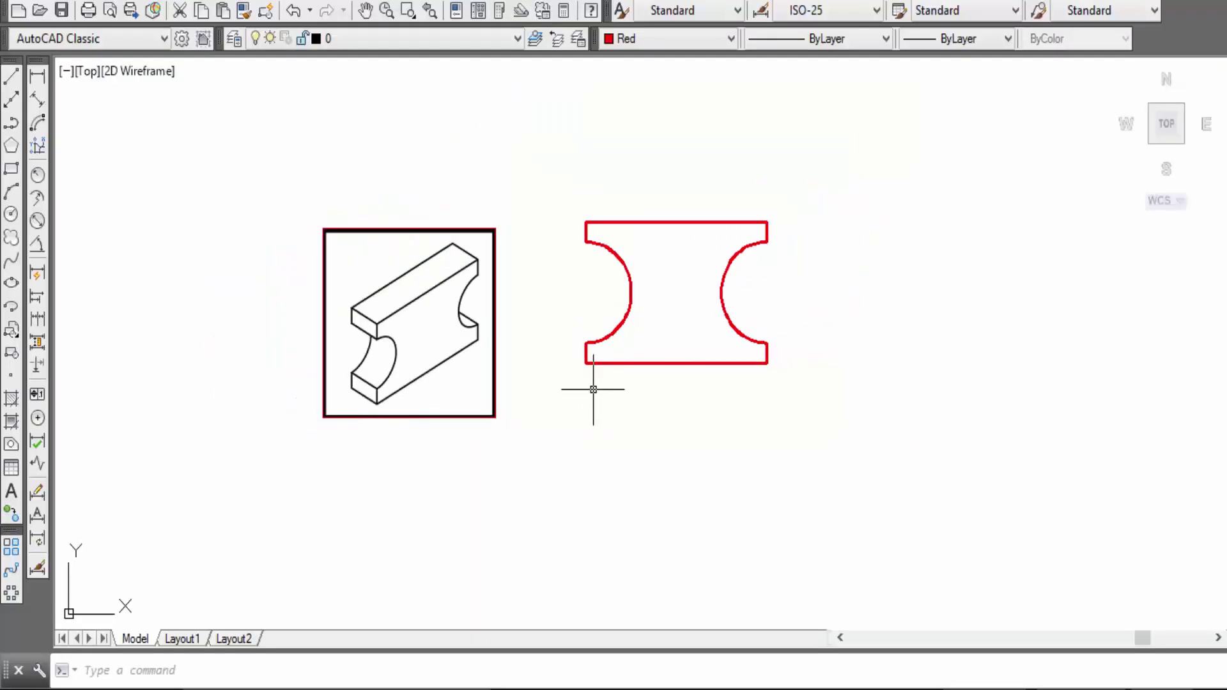
middle_click_drag(940, 277, 753, 249)
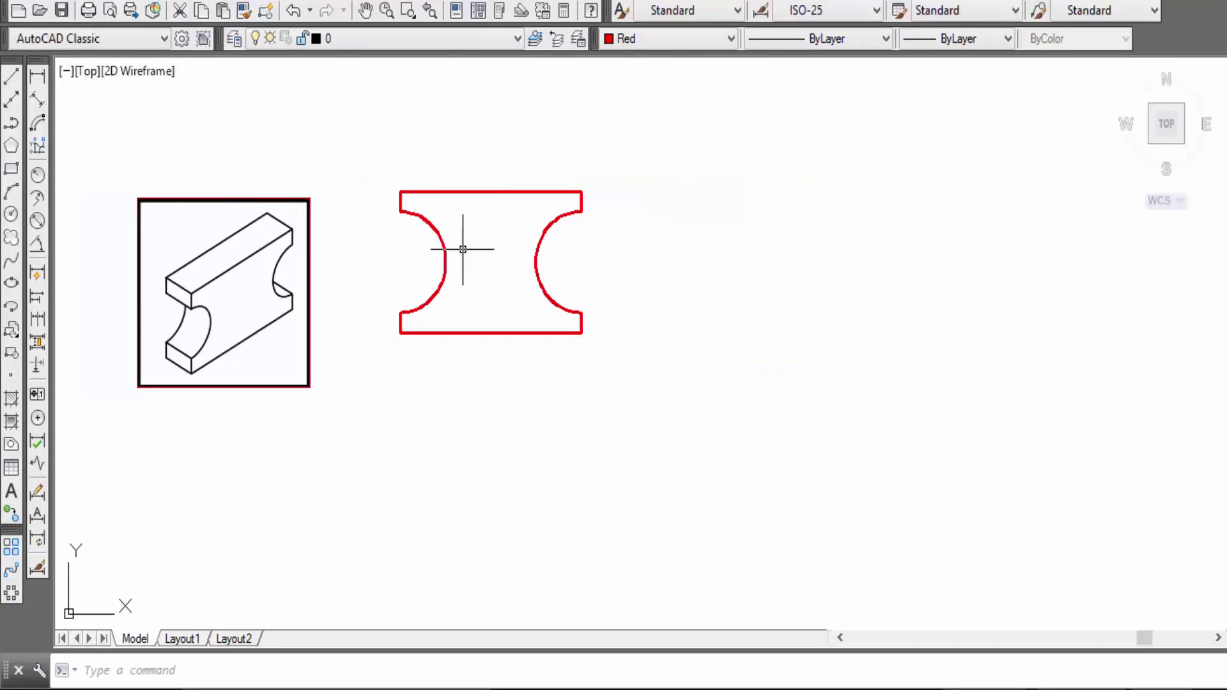
Draw a 5-unit projection line right from the front view's top-right corner, then down
scroll(530, 250, "up", 2)
middle_click_drag(542, 247, 651, 257)
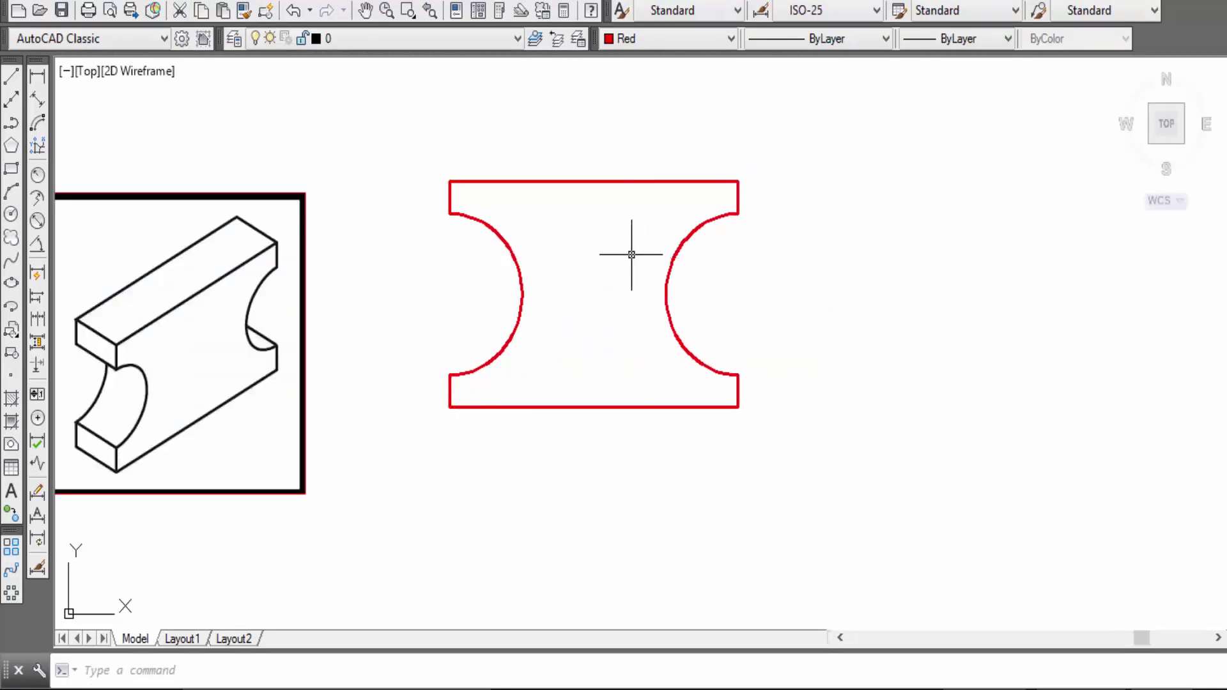
left_click(11, 77)
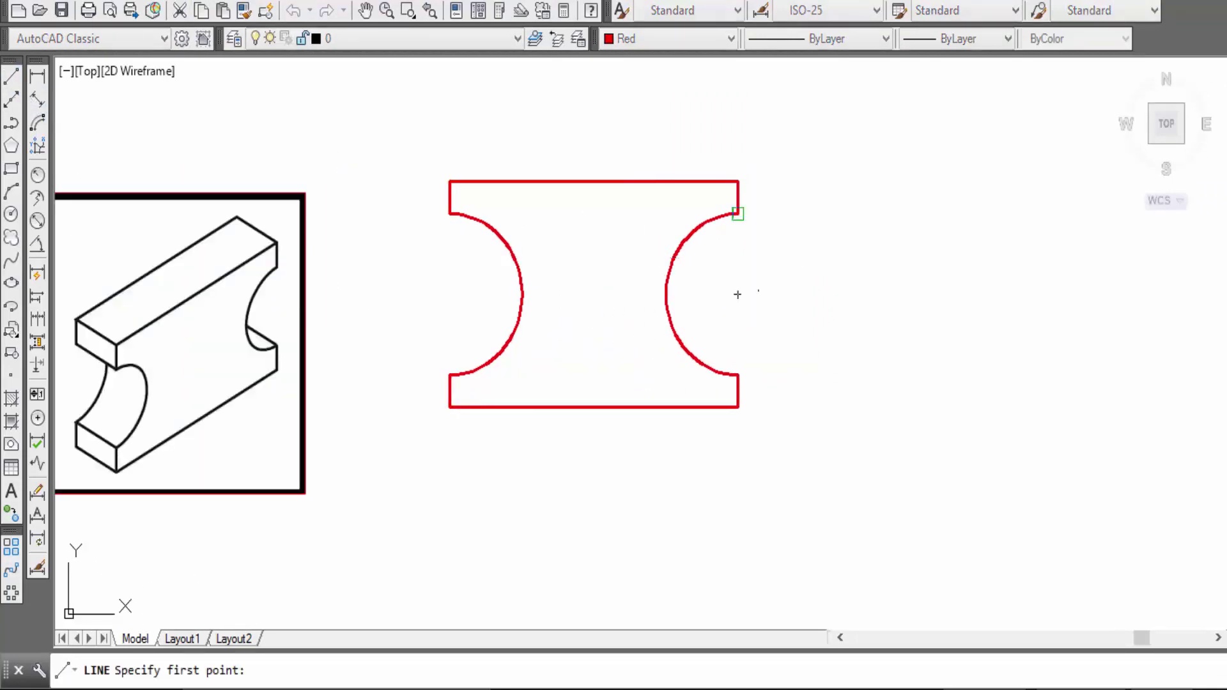
left_click(738, 182)
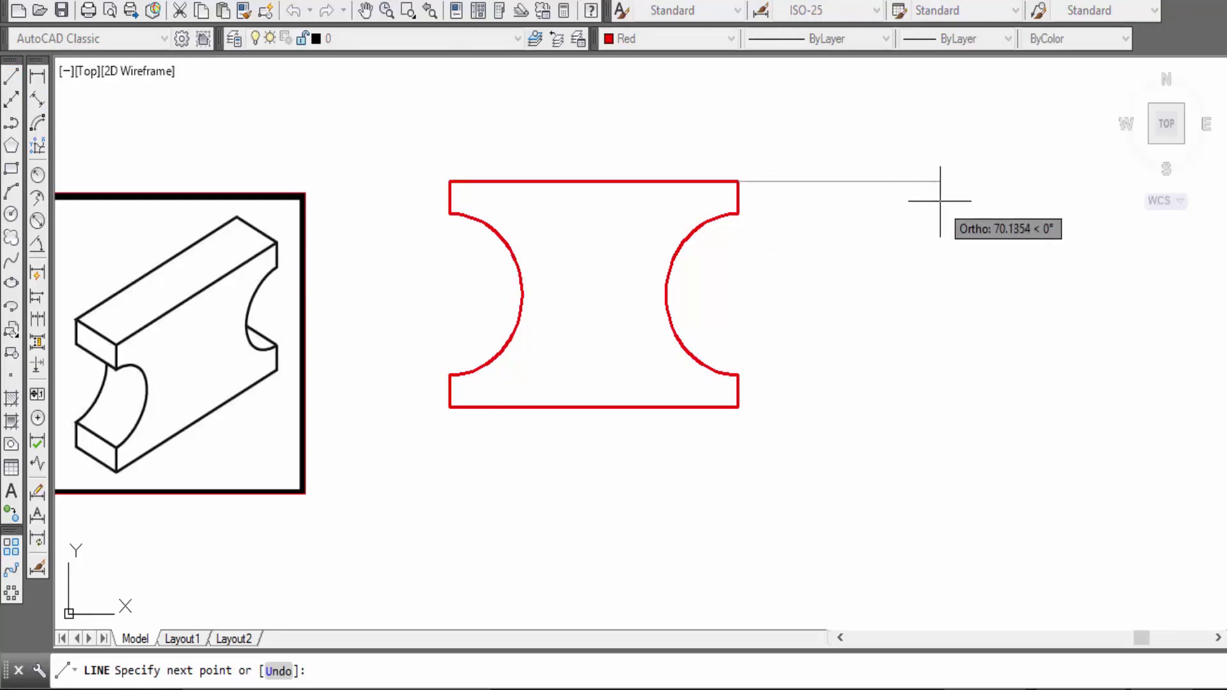
type("35")
key("Return")
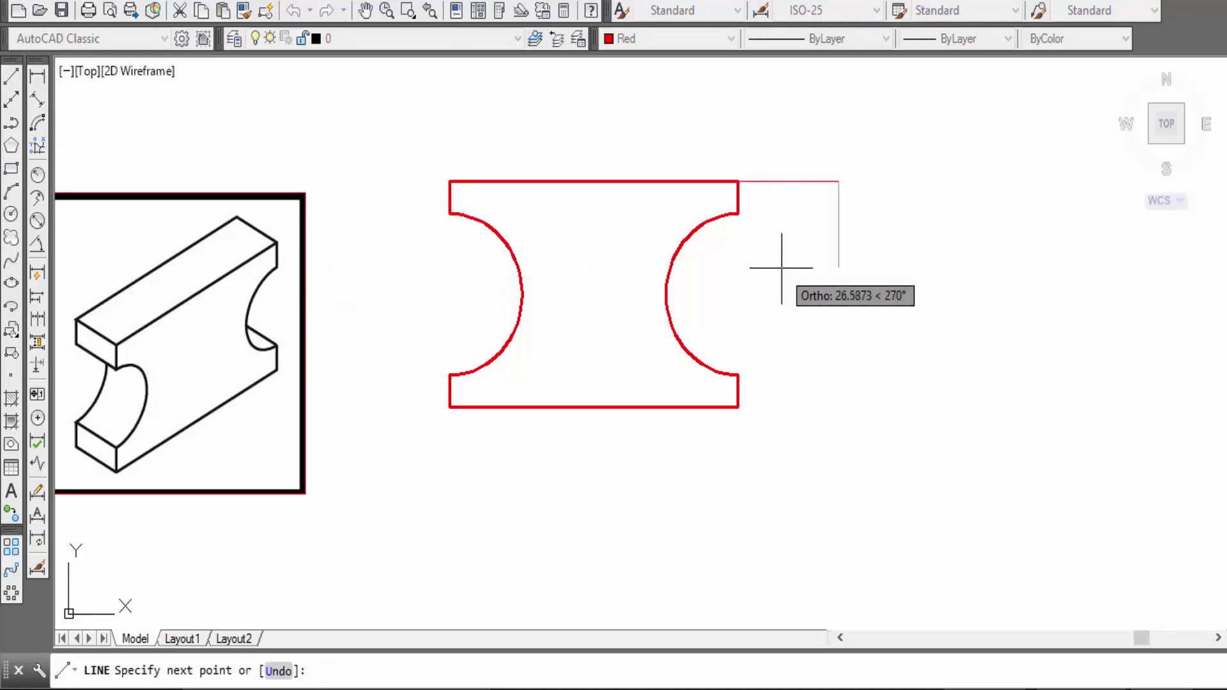
left_click(781, 429)
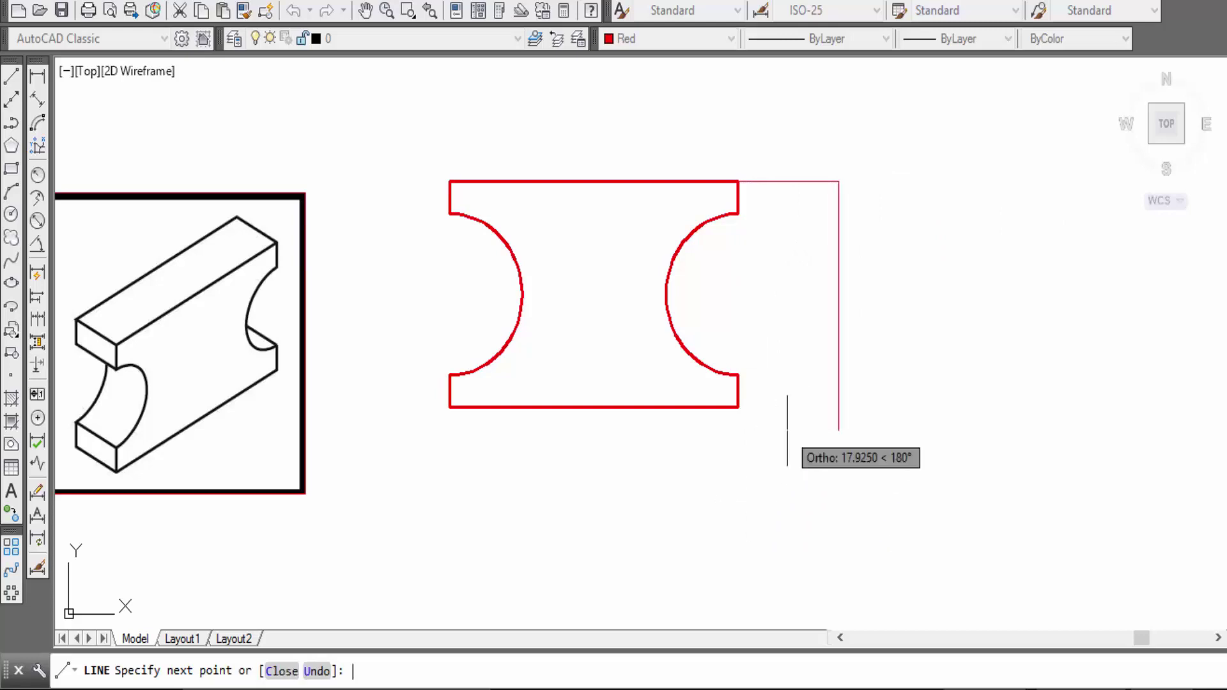
key("Return")
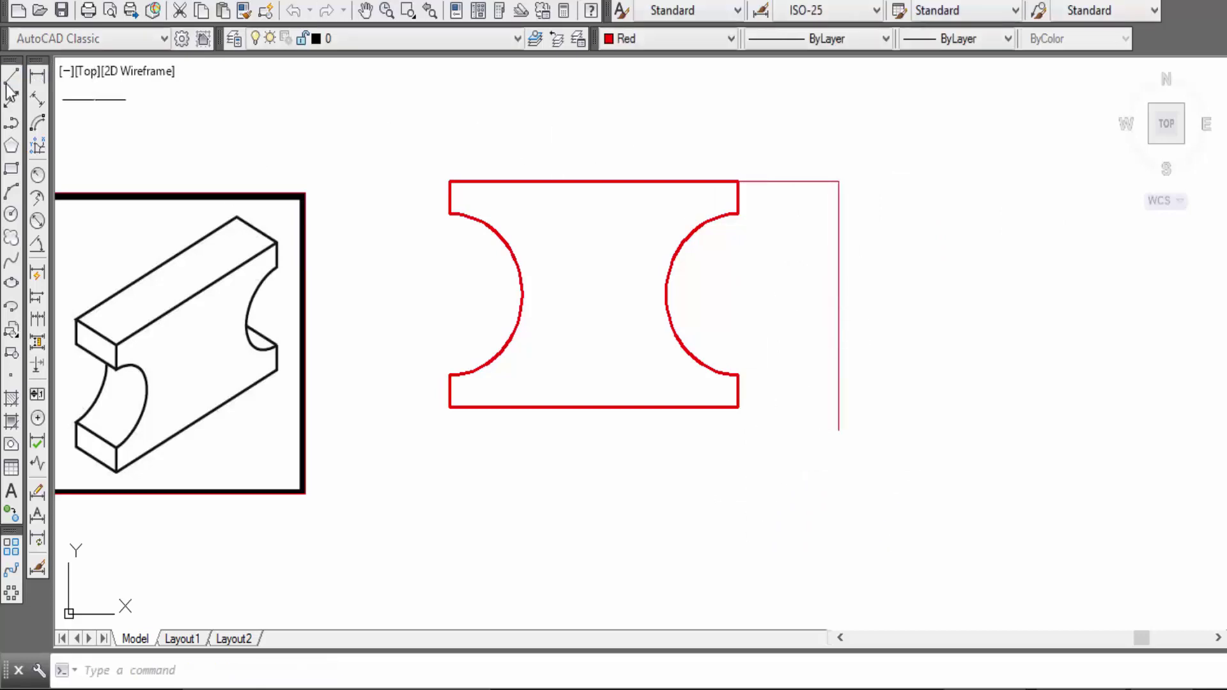
Start a projection line from the front view's bottom-right corner
left_click(11, 76)
left_click(739, 407)
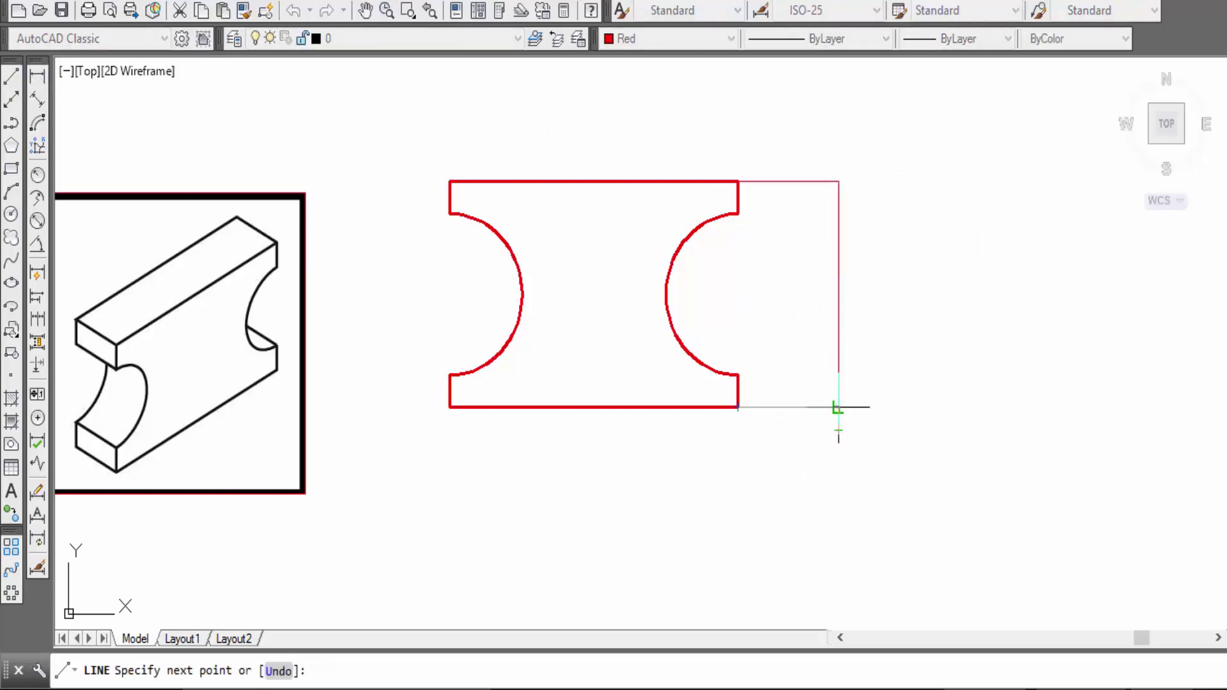
middle_click_drag(869, 336, 1012, 393)
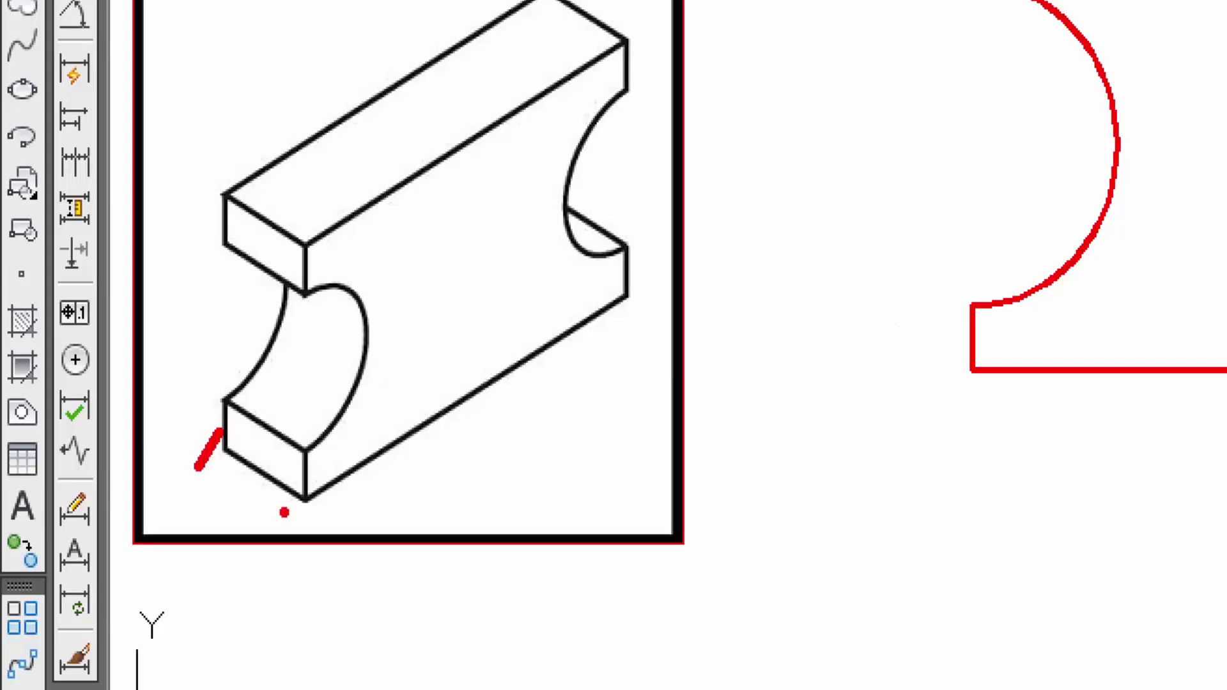
Finish the bottom horizontal projection line at a length of 5
left_click_drag(313, 474, 281, 567)
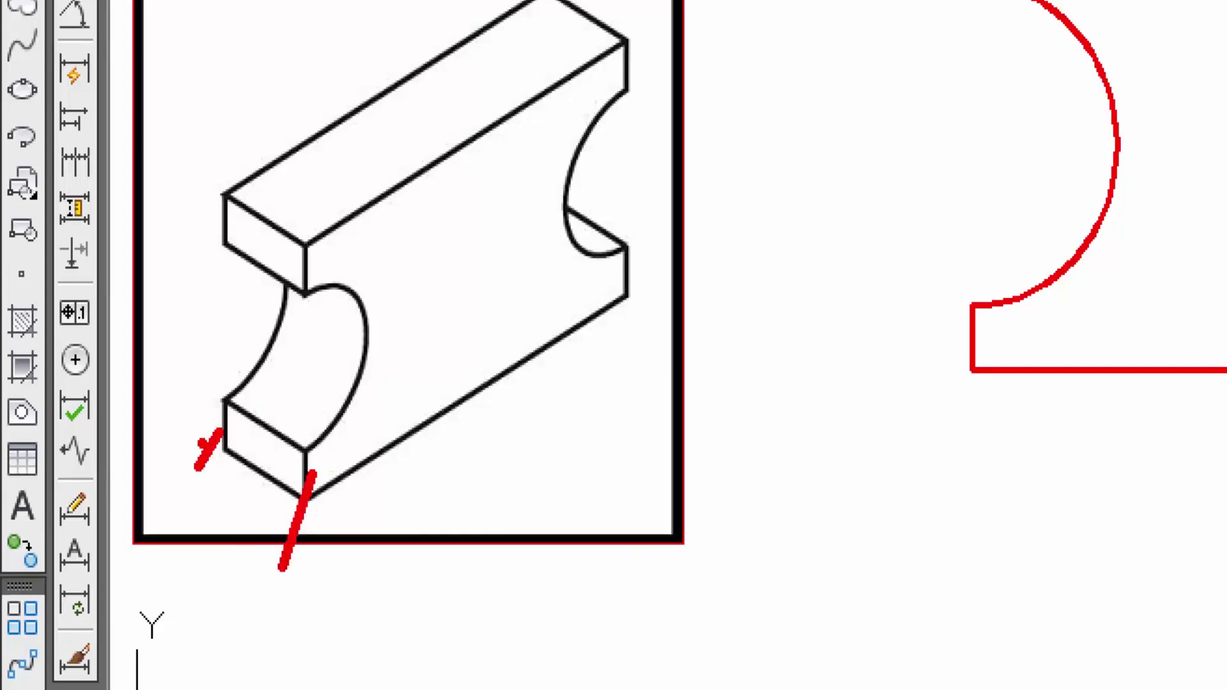
left_click_drag(217, 444, 300, 498)
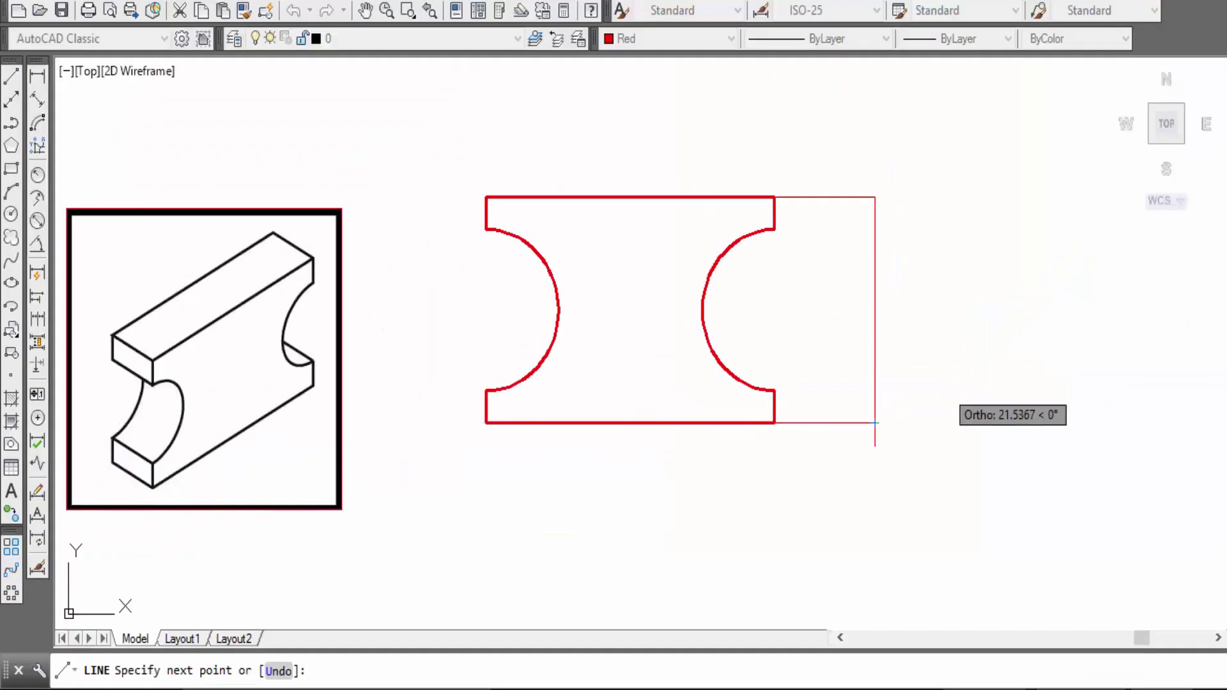
type("5")
key("Return")
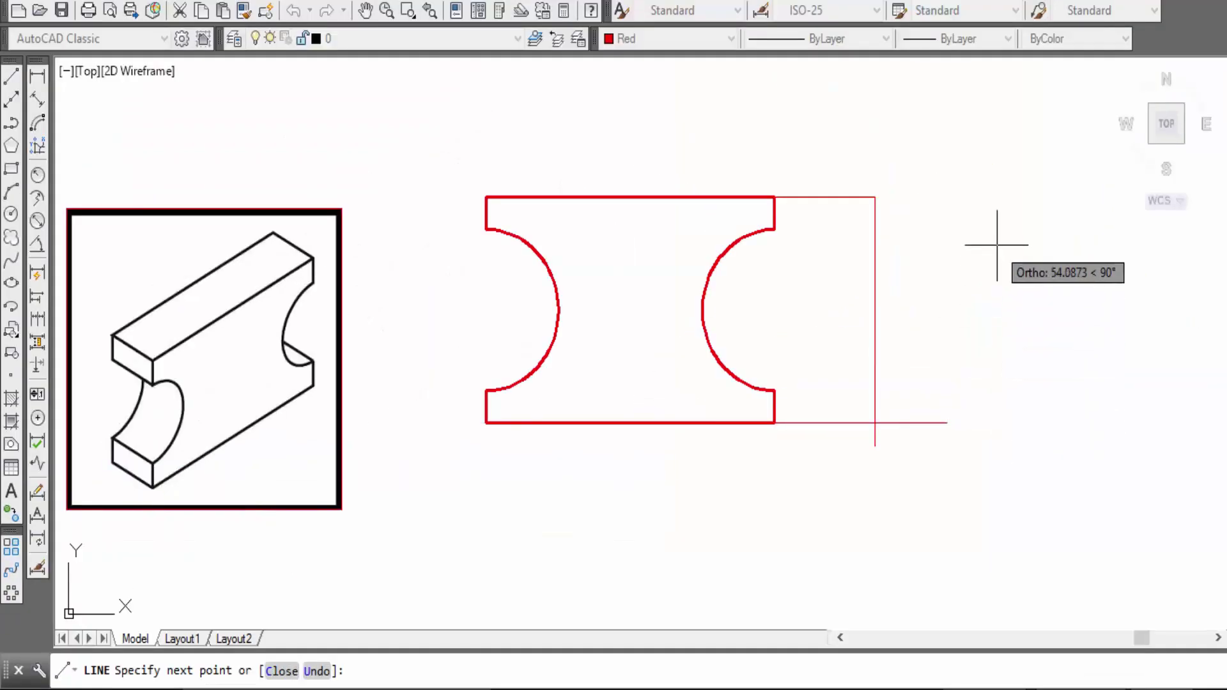
key("Return")
Draw the side view's top edge across to the right vertical line
right_click(848, 155)
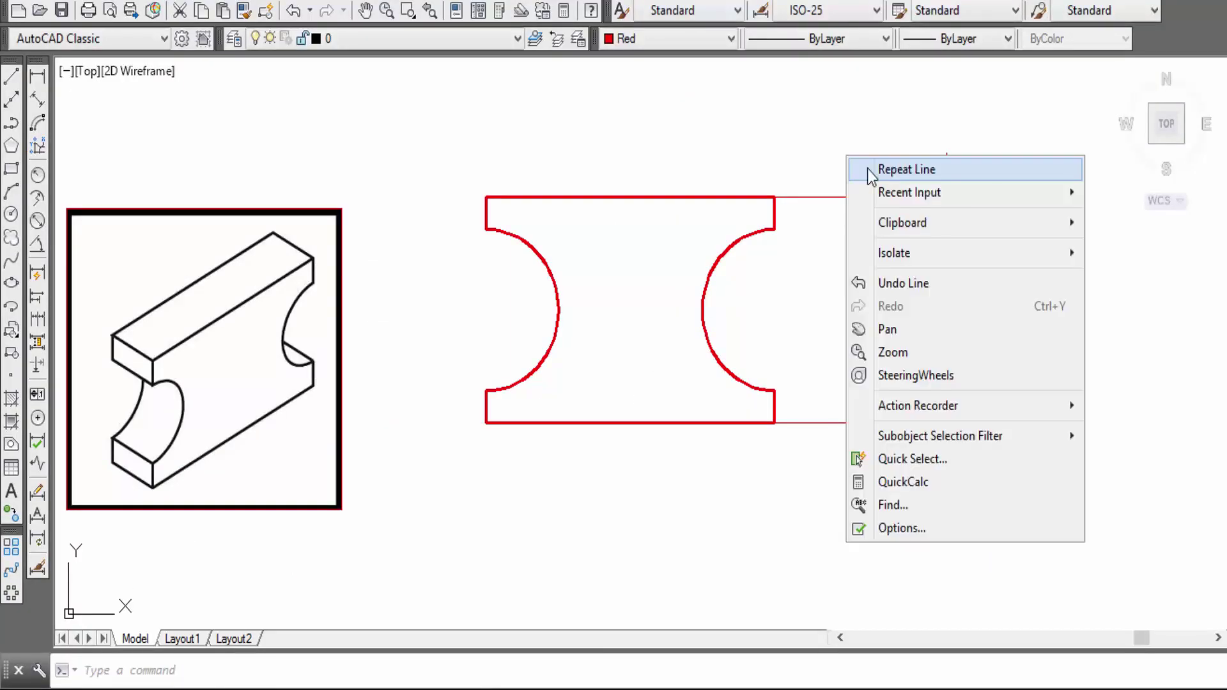
left_click(876, 167)
left_click(875, 196)
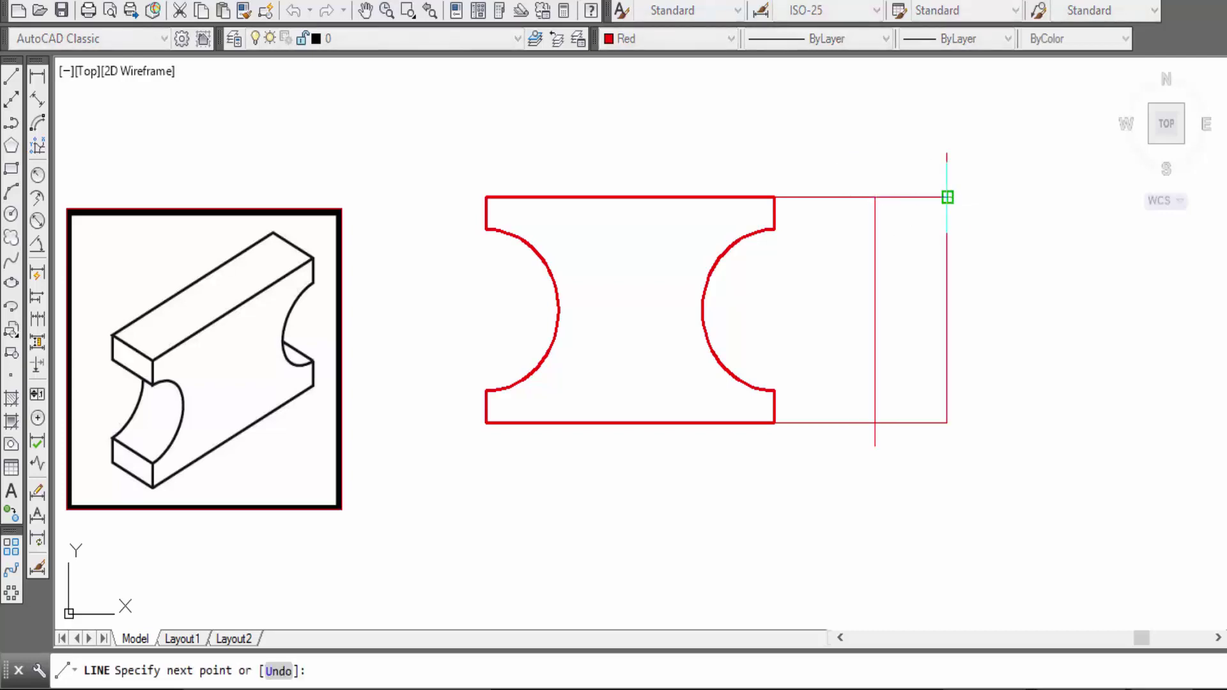
left_click(946, 197)
key("Return")
Grip-stretch the right and middle verticals to meet the top edge and base
left_click(946, 168)
left_click(947, 153)
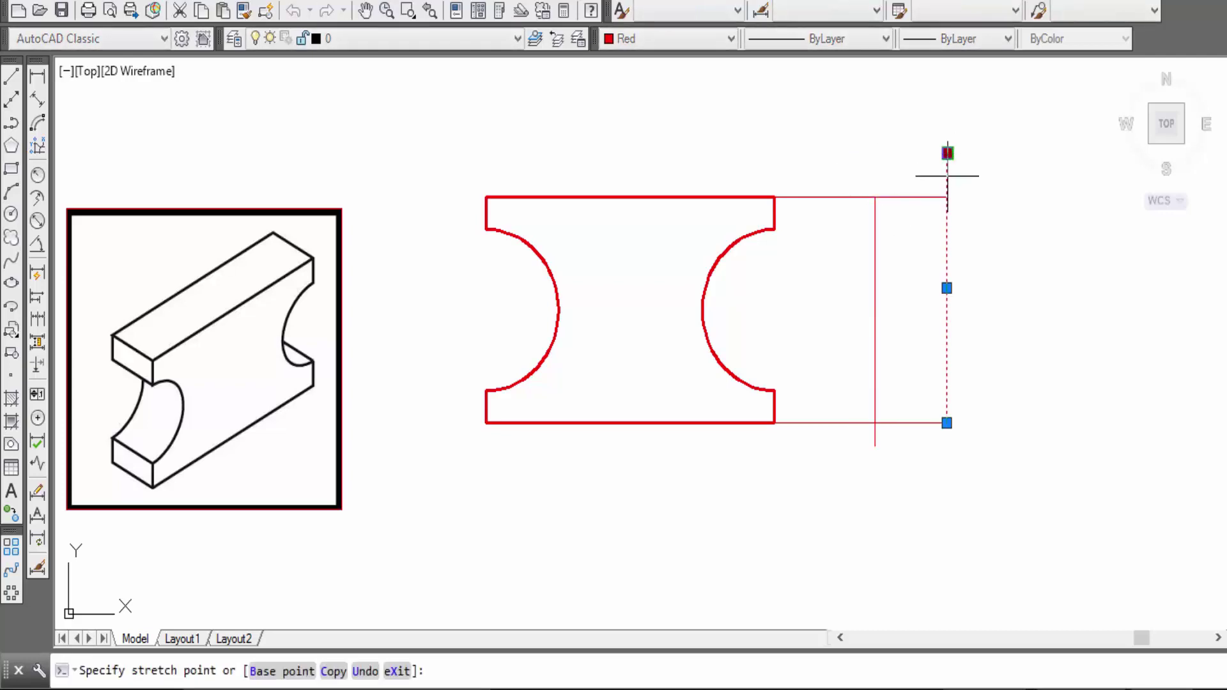
left_click(946, 196)
key("Escape")
left_click(875, 436)
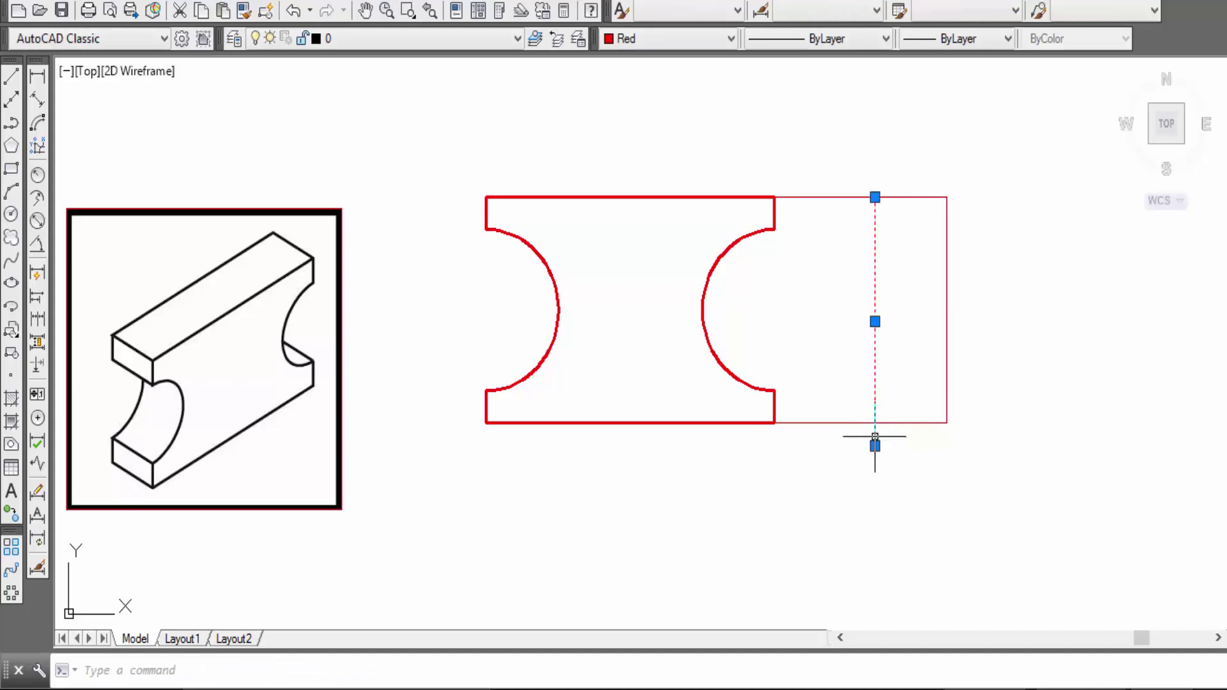
left_click(875, 445)
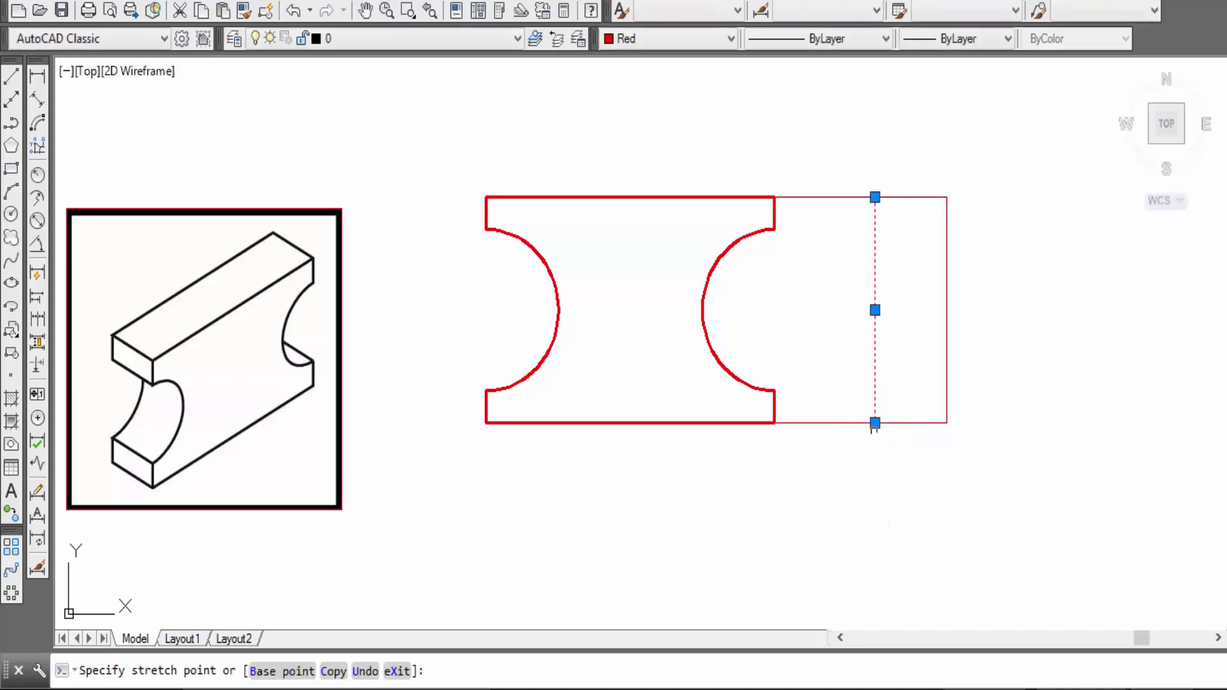
left_click(875, 422)
key("Escape")
Trim the overhanging lines with TRIM using a crossing window
type("tr")
key("Return")
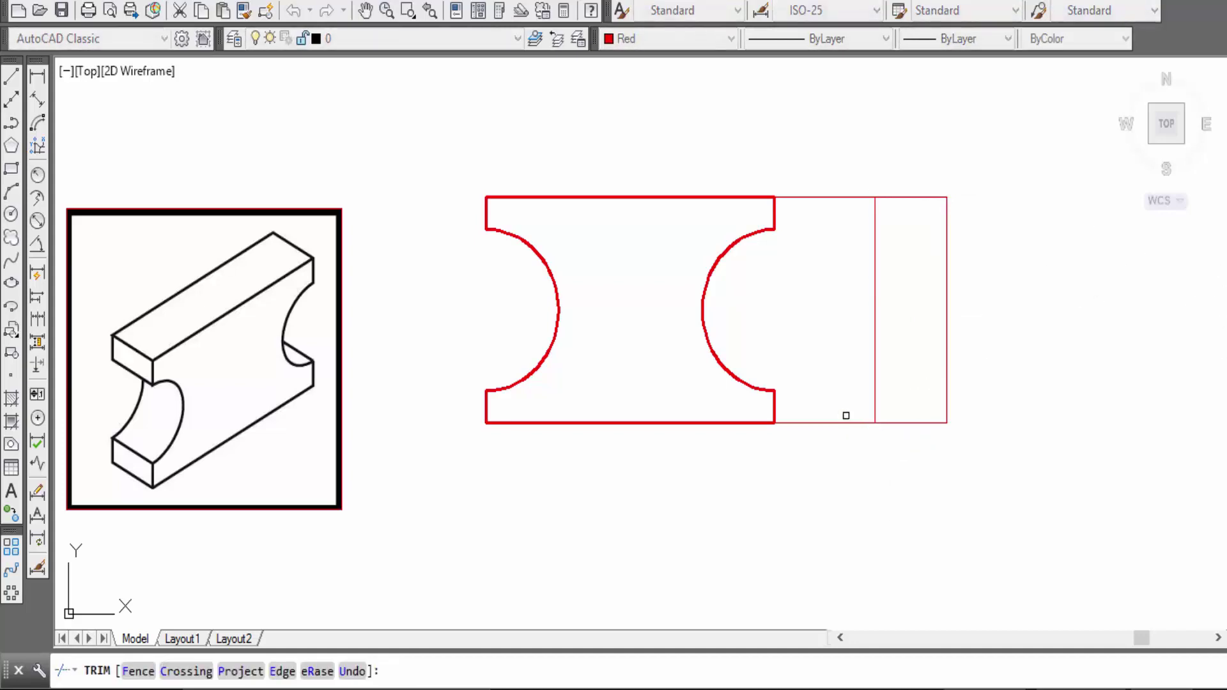
left_click(841, 440)
left_click(802, 154)
key("Return")
Delete the leftover connector segments between the front view and rectangle
left_click(842, 447)
left_click(790, 143)
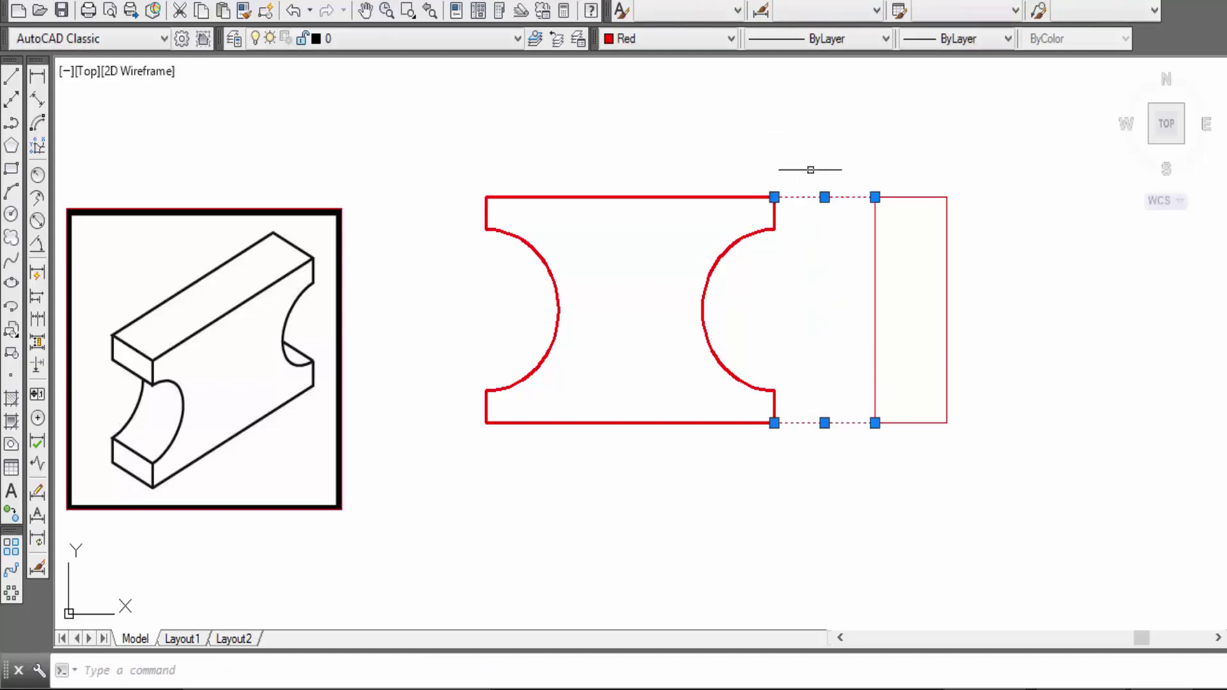
key("Delete")
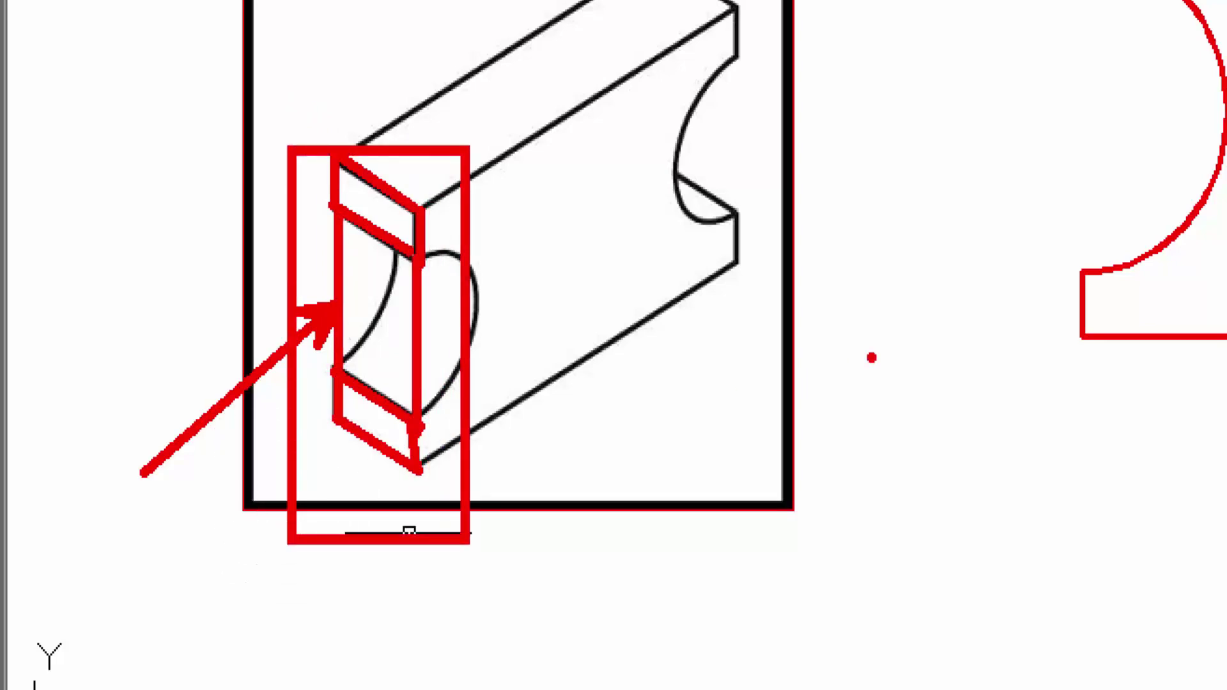
middle_click_drag(288, 460, 102, 511)
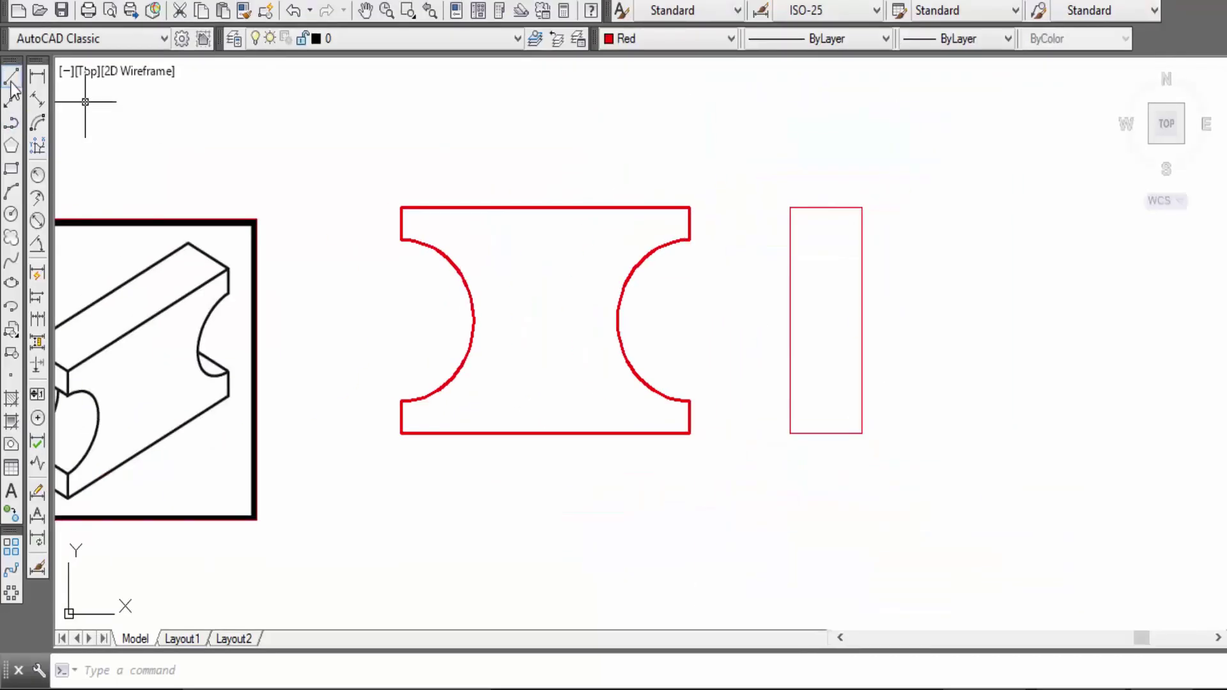
Draw horizontal lines from the upper and lower arc ends to the side view's right edge
left_click(11, 79)
left_click(689, 240)
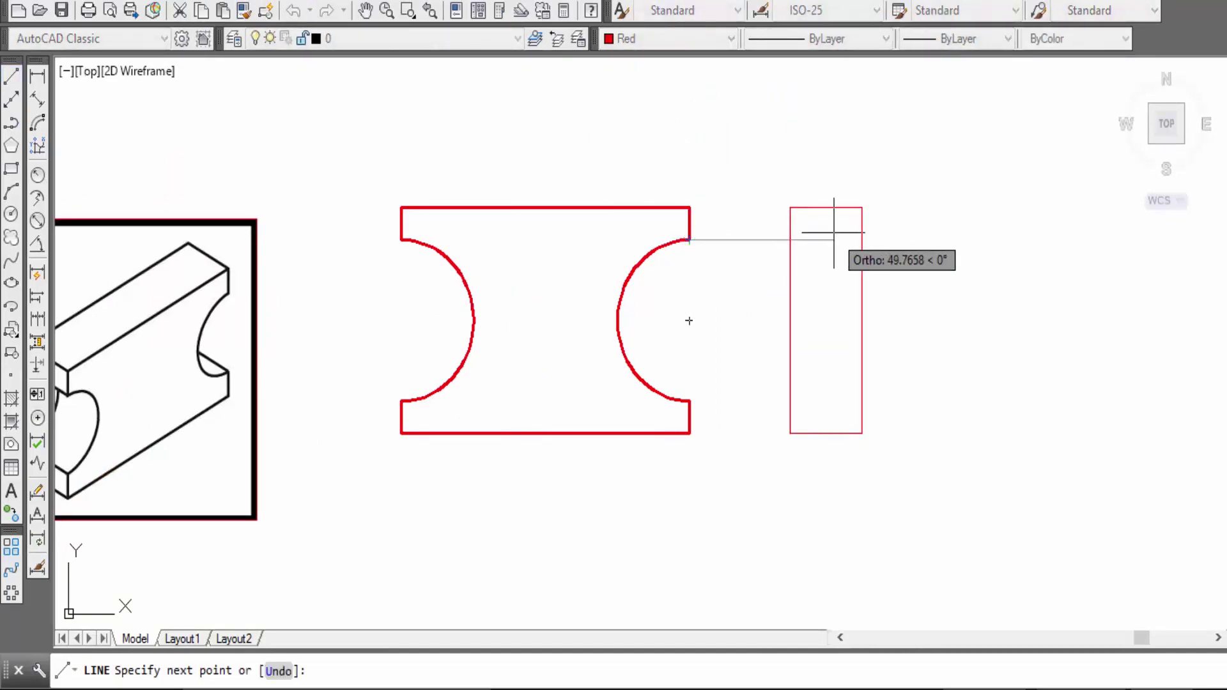
left_click(862, 240)
key("Return")
right_click(763, 170)
left_click(792, 181)
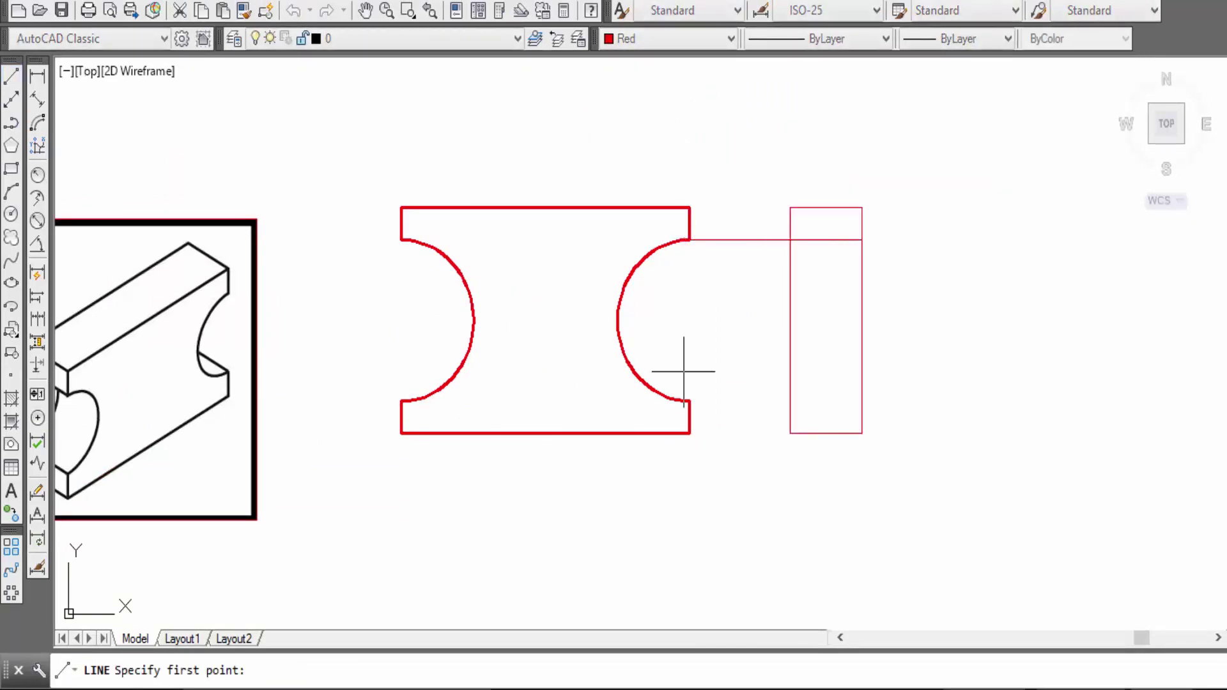
left_click(689, 401)
left_click(862, 401)
key("Return")
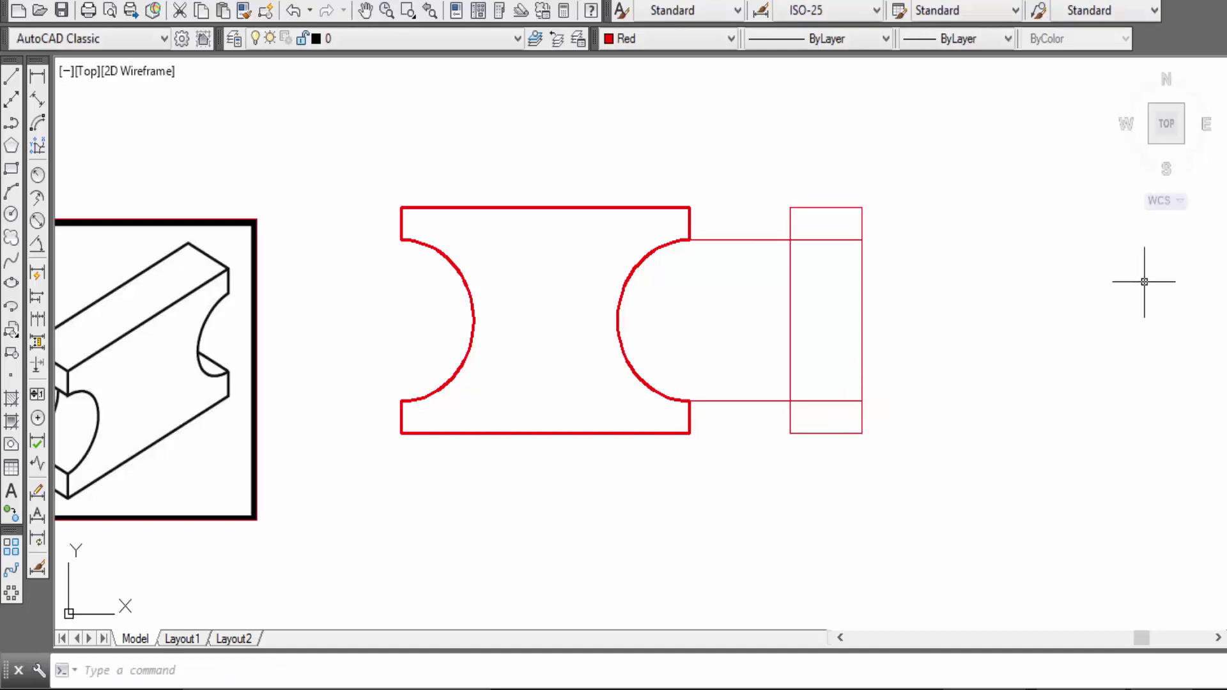
Trim the new notch lines back to inside the side-view rectangle
type("tr")
key("Return")
left_click(956, 348)
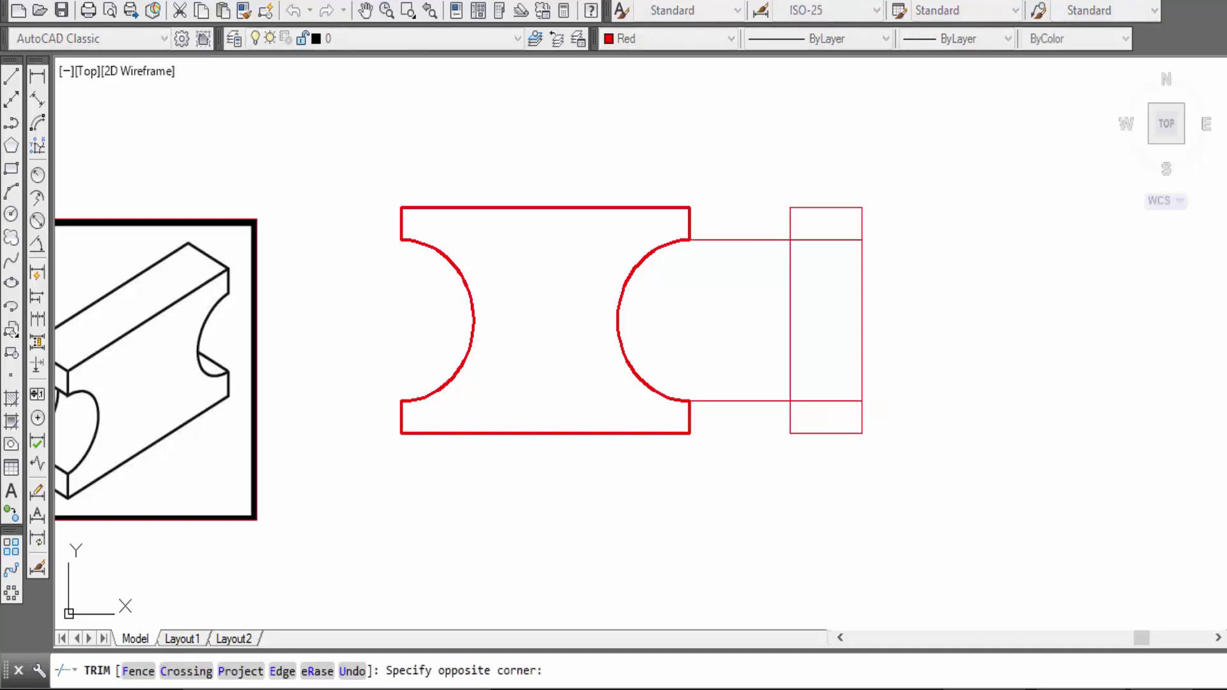
left_click(732, 177)
key("Return")
Give the side-view outline a 0.30 mm lineweight
left_click(910, 452)
left_click(762, 178)
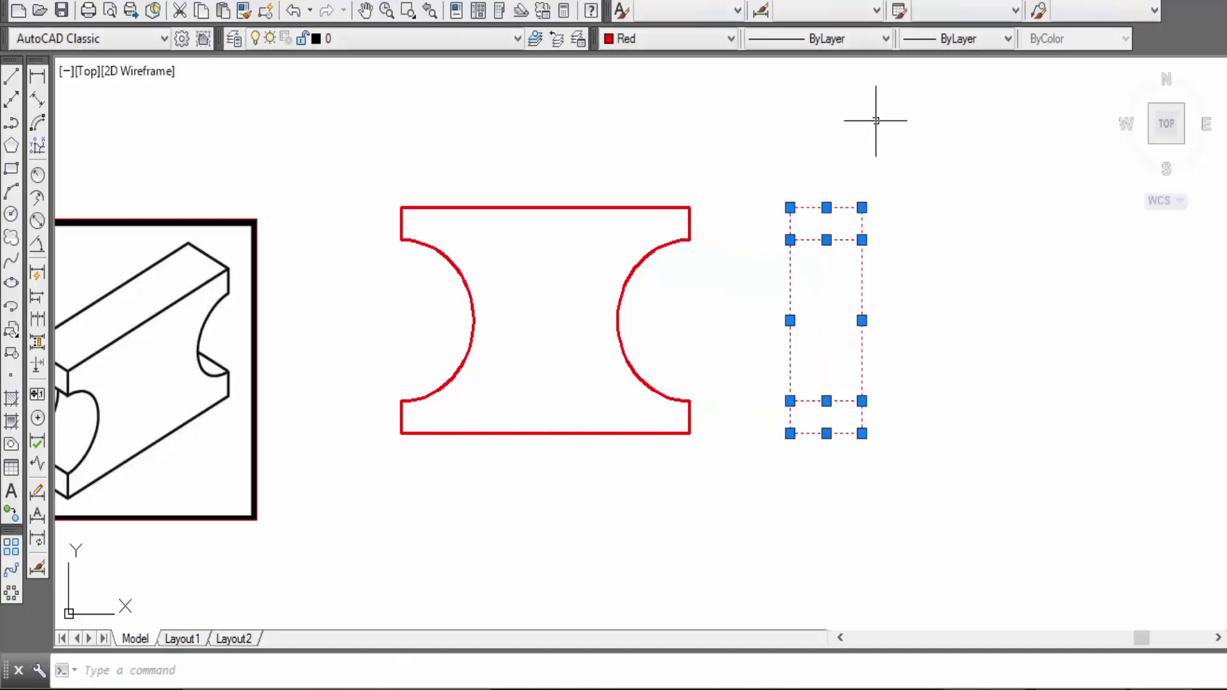
left_click(959, 38)
left_click(958, 263)
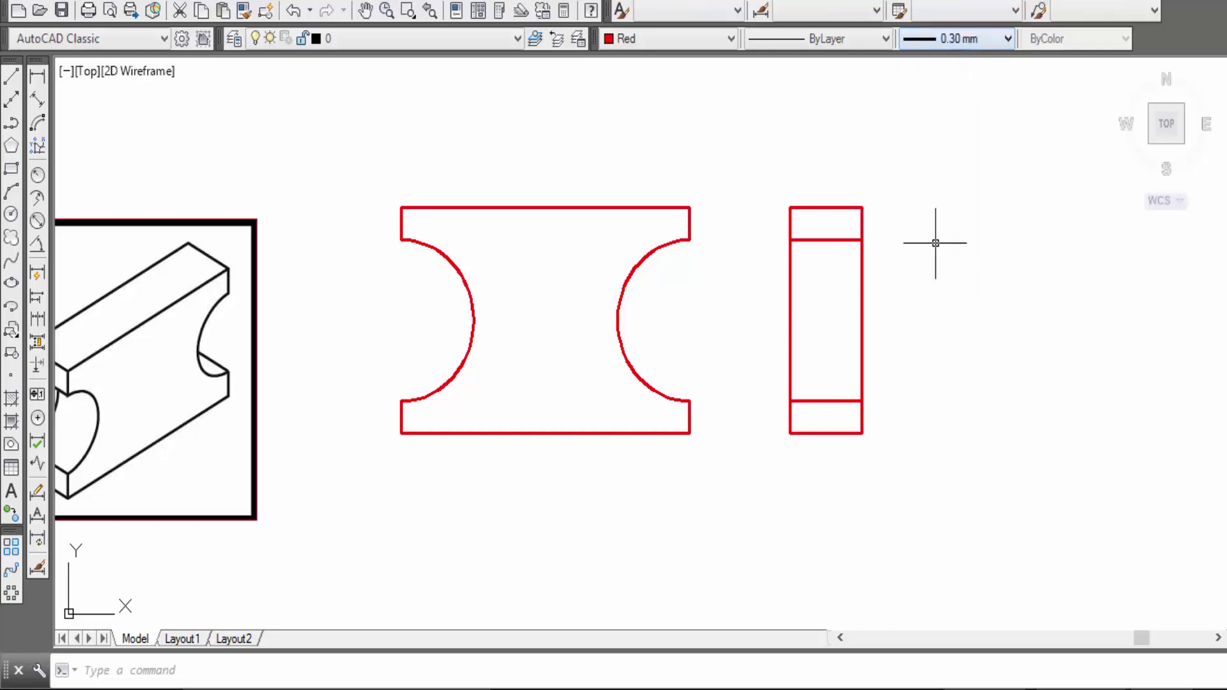
middle_click_drag(930, 258, 958, 265)
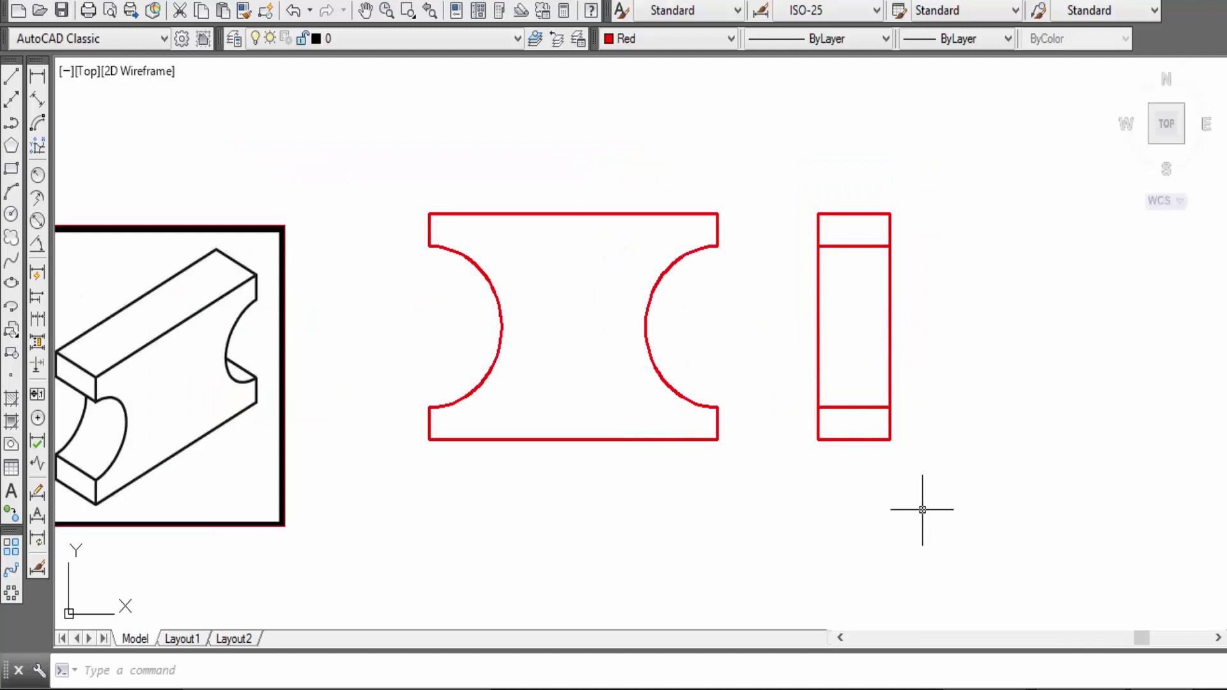
middle_click_drag(923, 505, 938, 456)
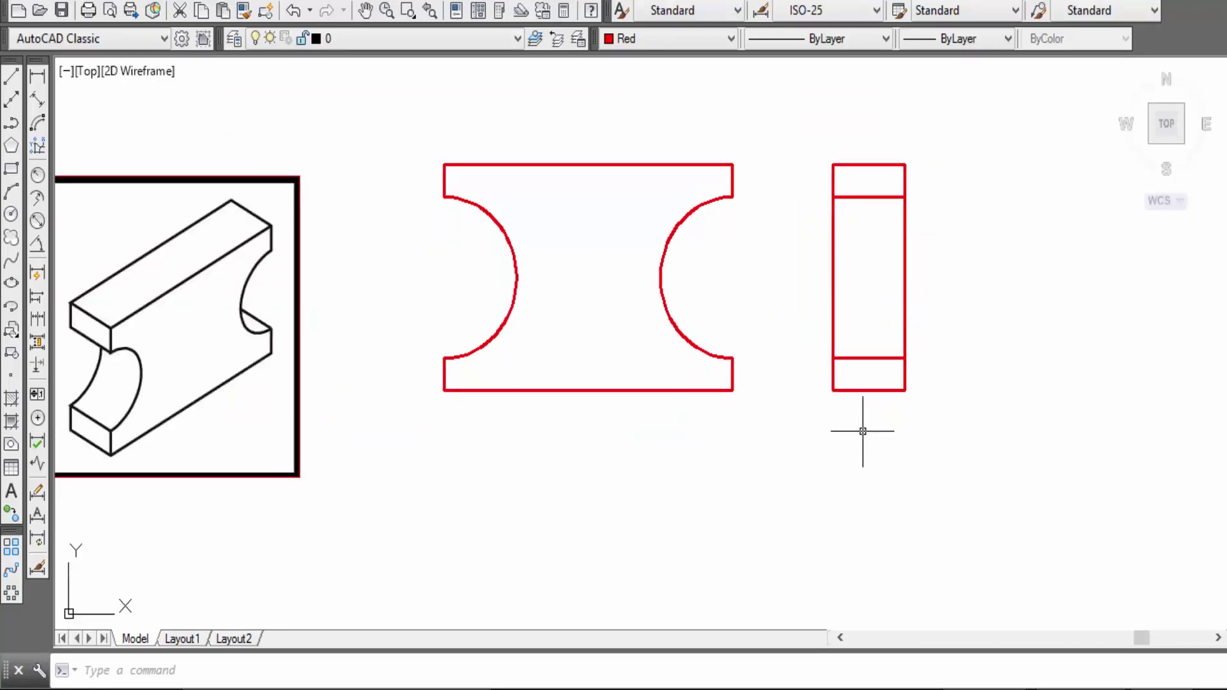
scroll(828, 478, "down", 2)
scroll(850, 492, "up", 2)
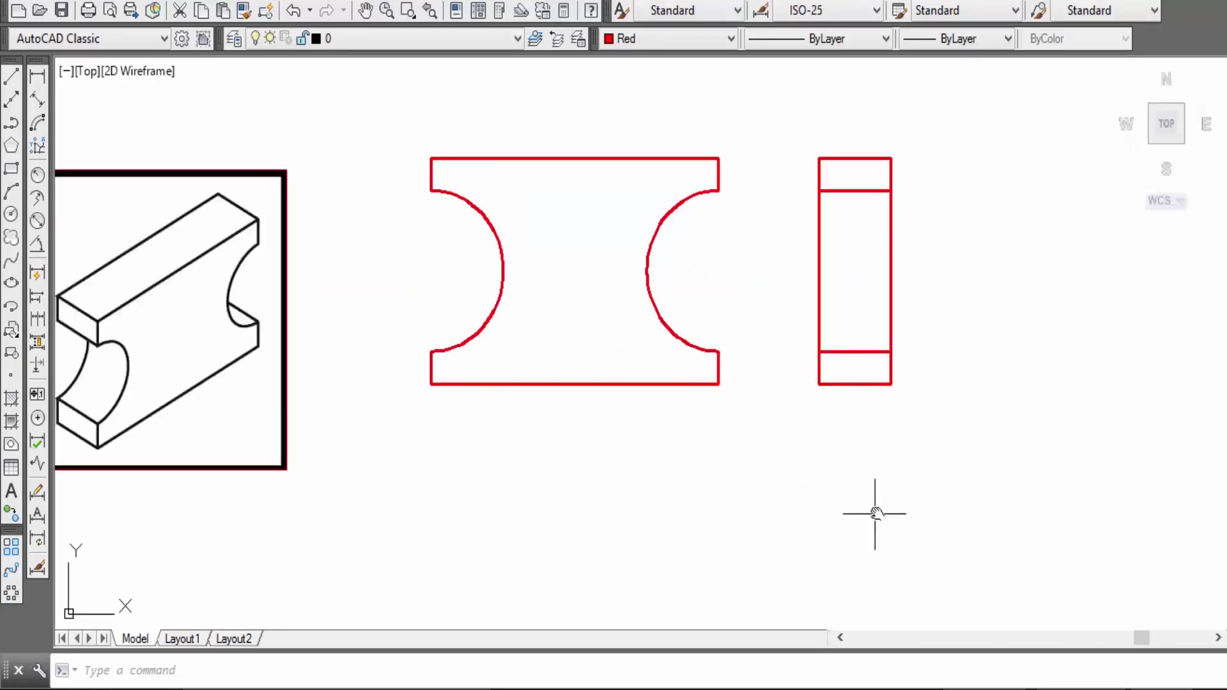
middle_click_drag(876, 509, 986, 507)
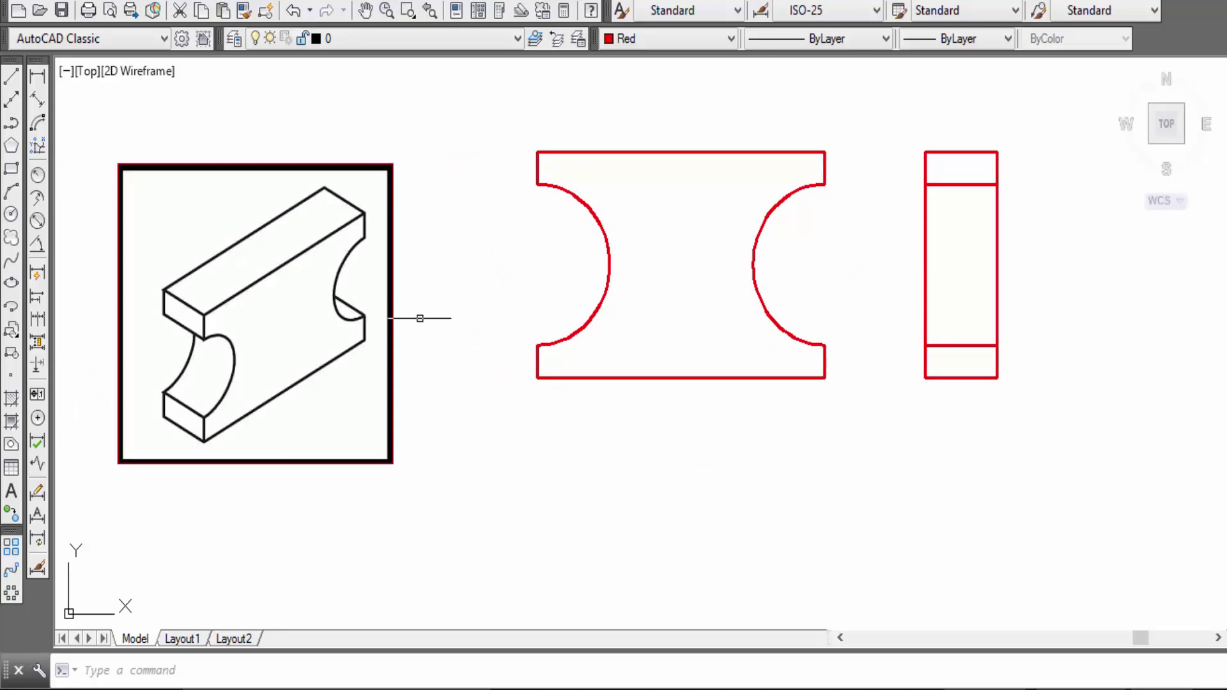
Dimension the front view's 100 overall width and the Ø50 right arc
left_click(37, 75)
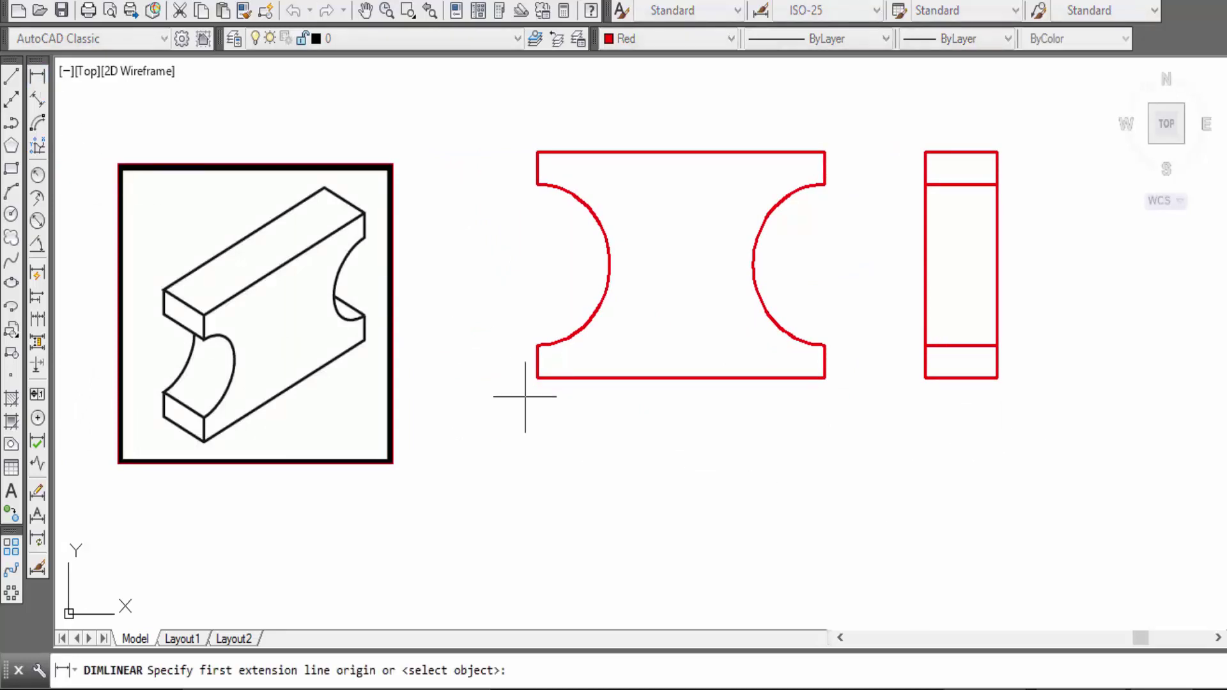
left_click(537, 377)
left_click(825, 377)
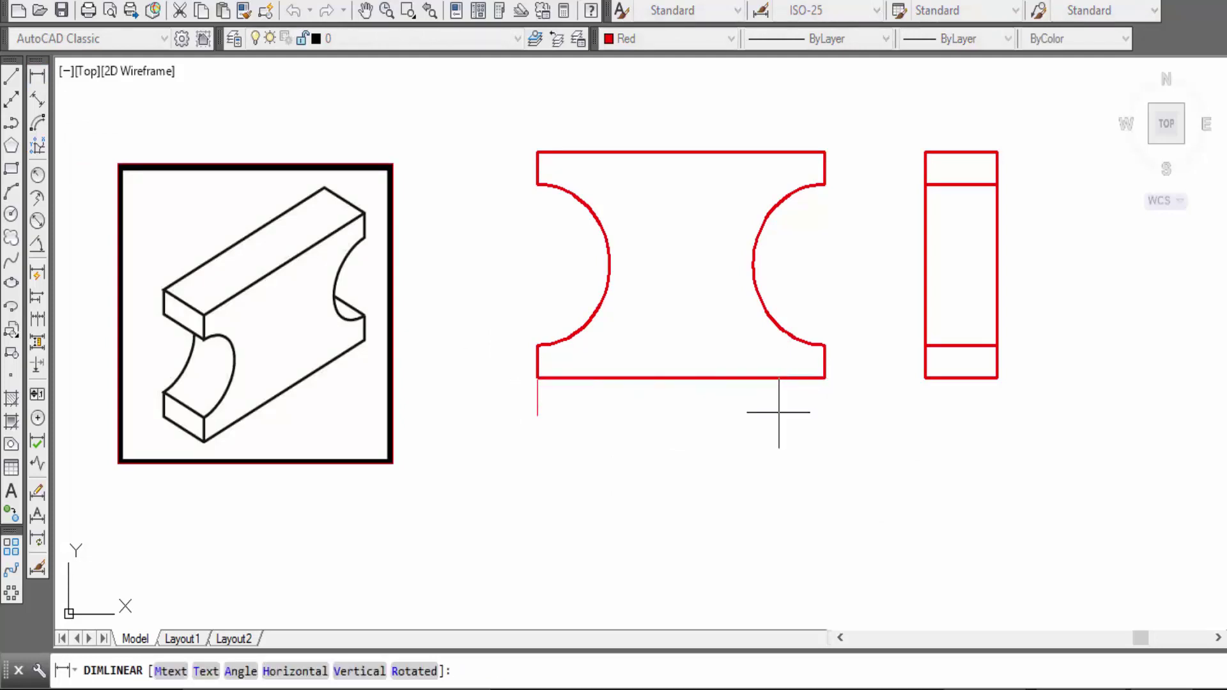
left_click(759, 437)
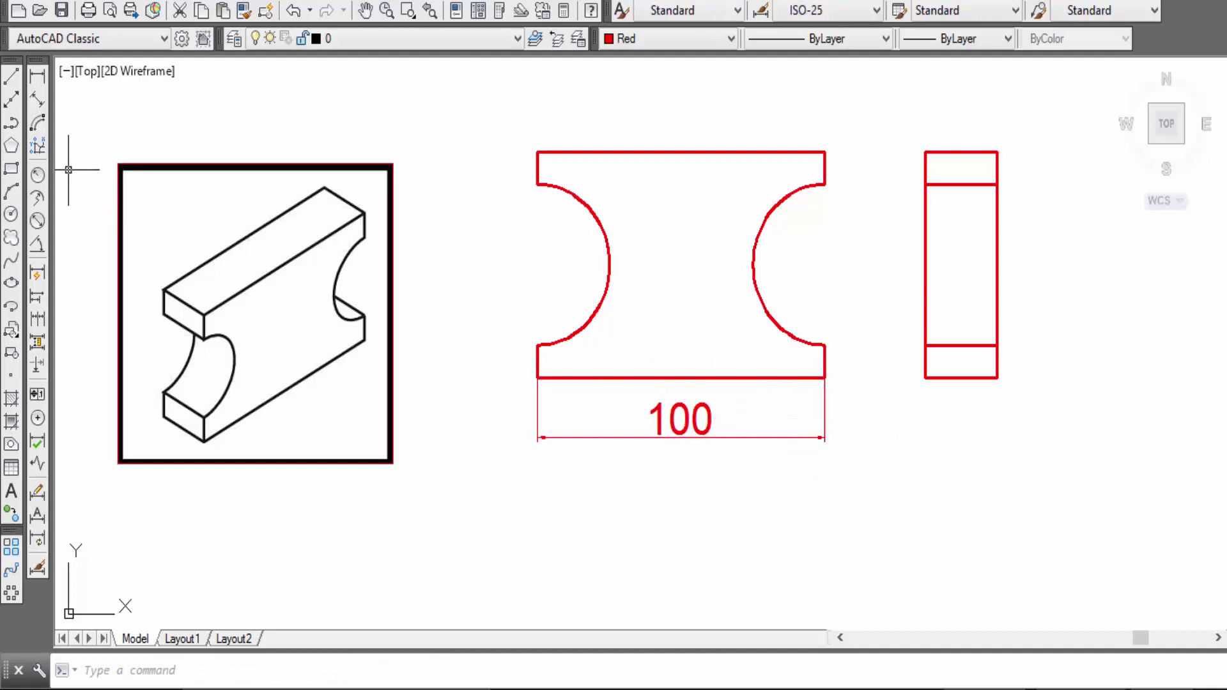
left_click(34, 224)
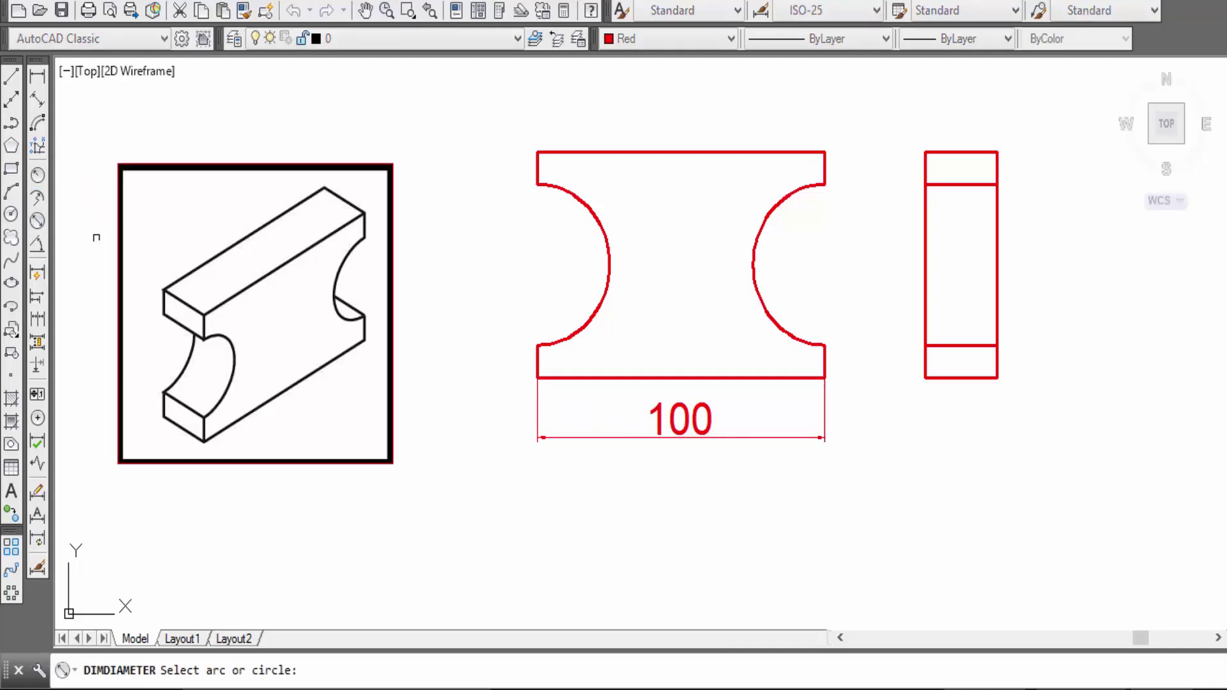
left_click(752, 266)
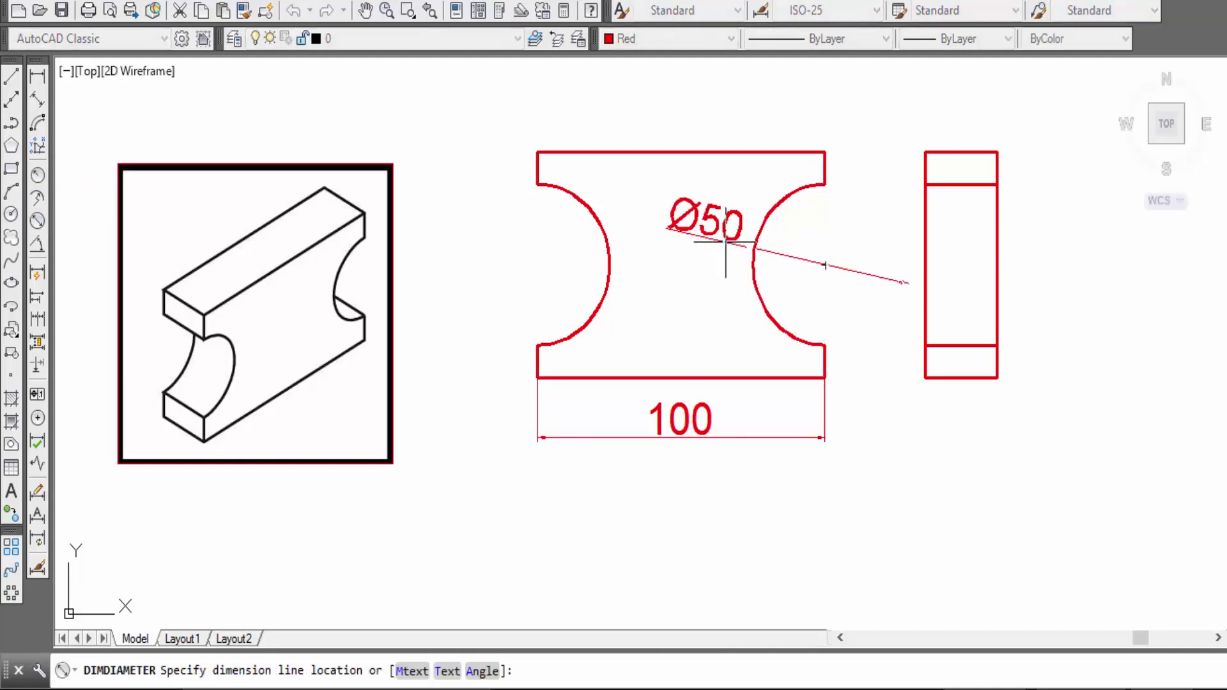
left_click(726, 259)
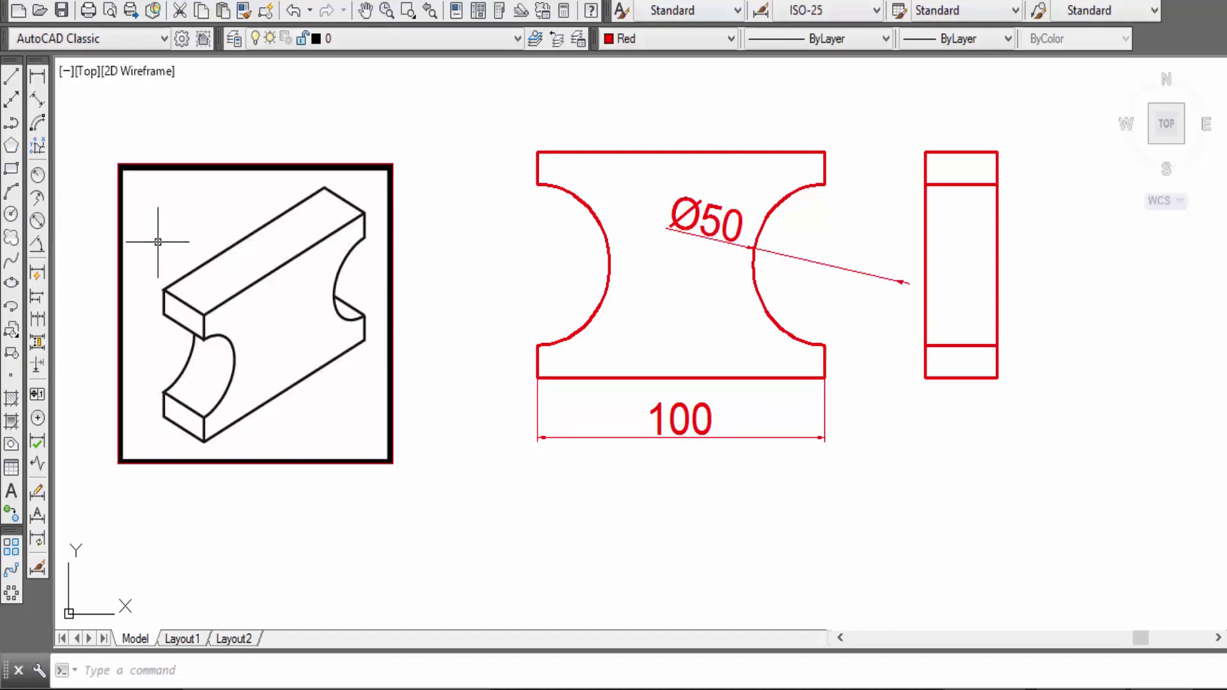
Dimension the side view's 25 width and 70 height
left_click(35, 79)
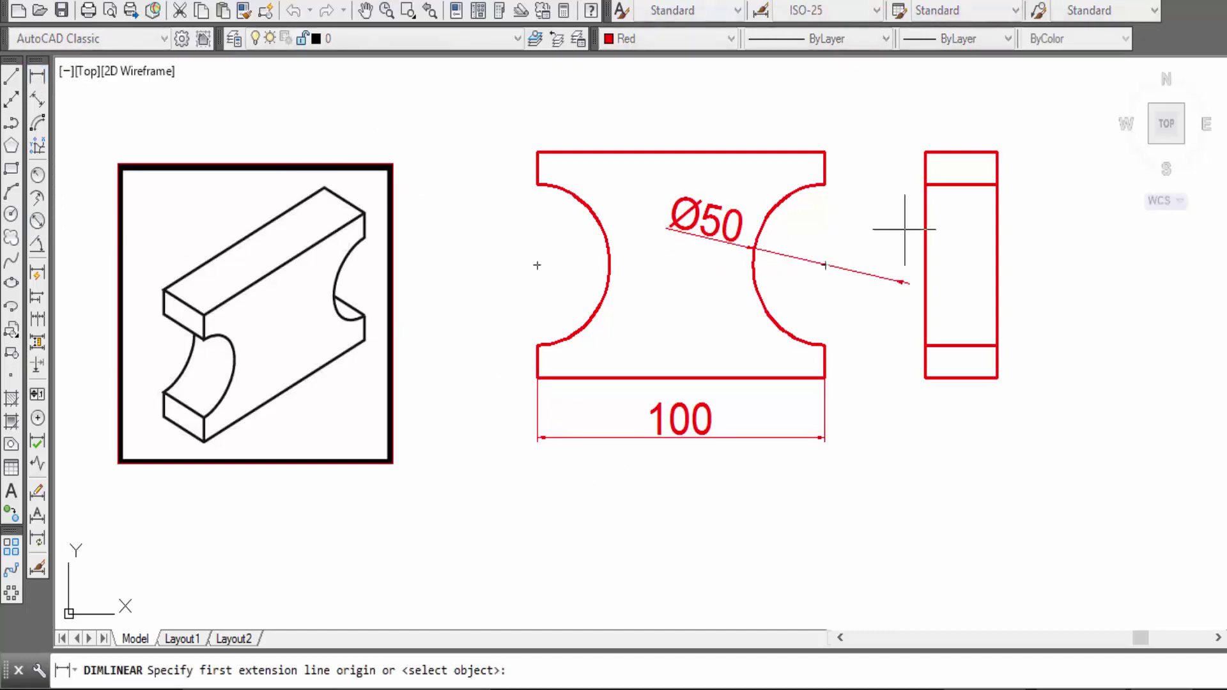
left_click(924, 151)
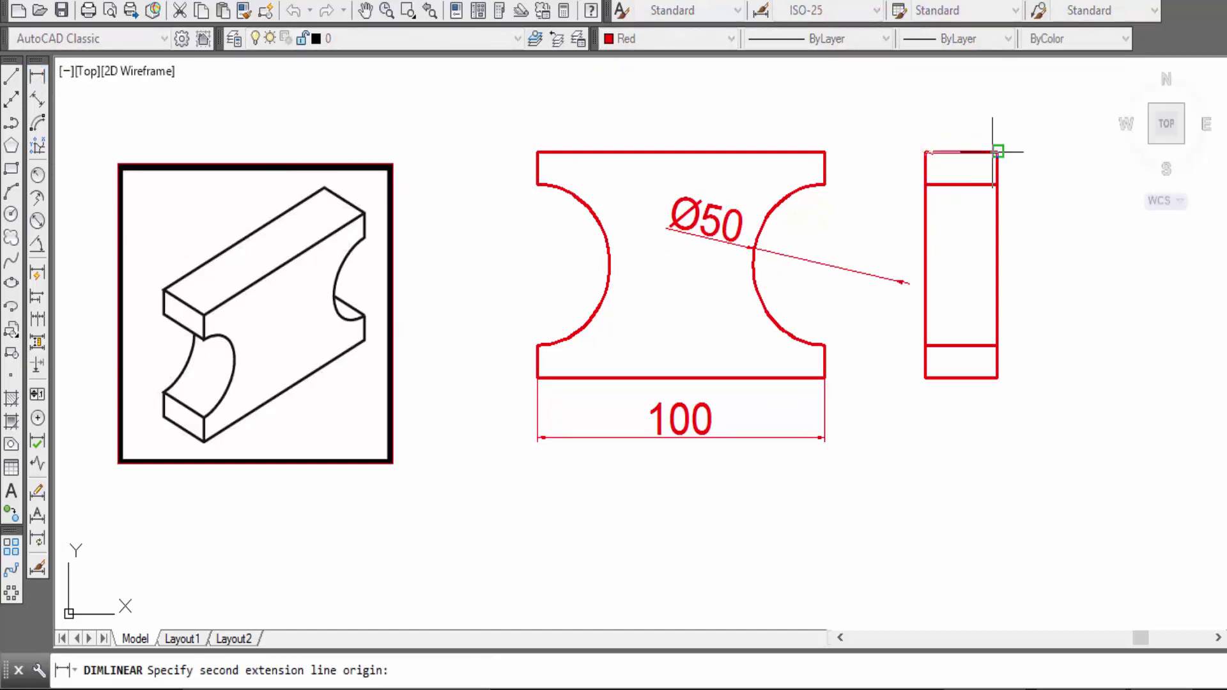
left_click(998, 151)
left_click(1003, 115)
middle_click_drag(828, 327, 756, 340)
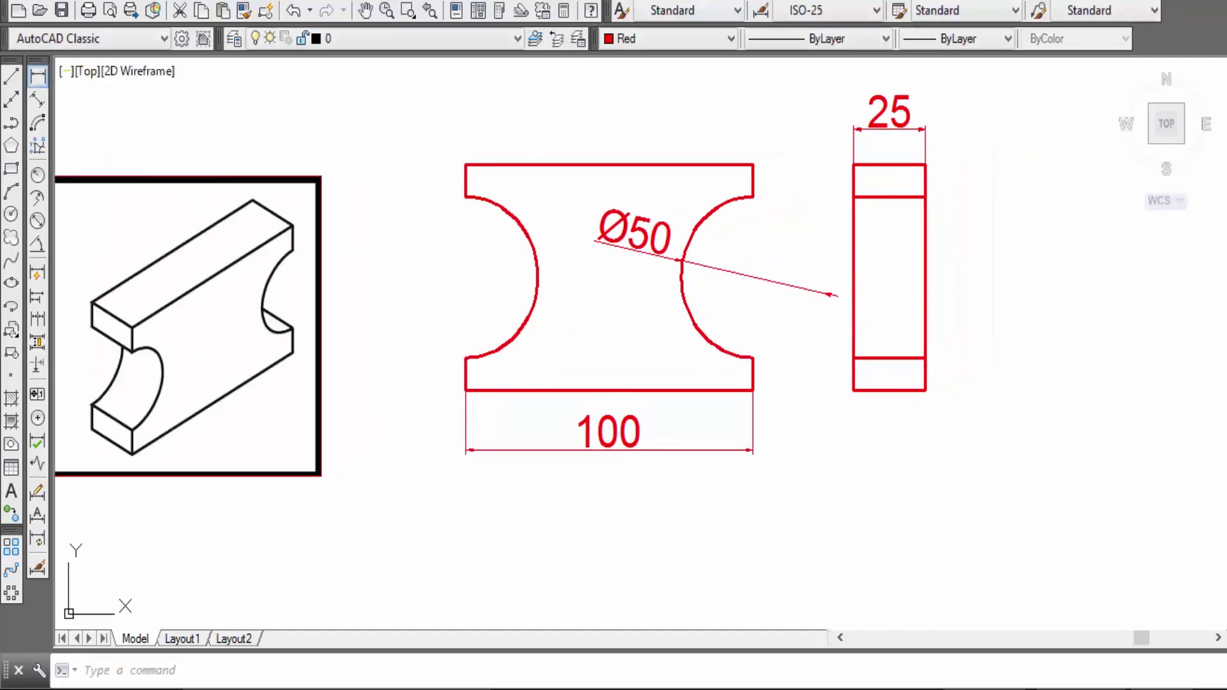
left_click(37, 76)
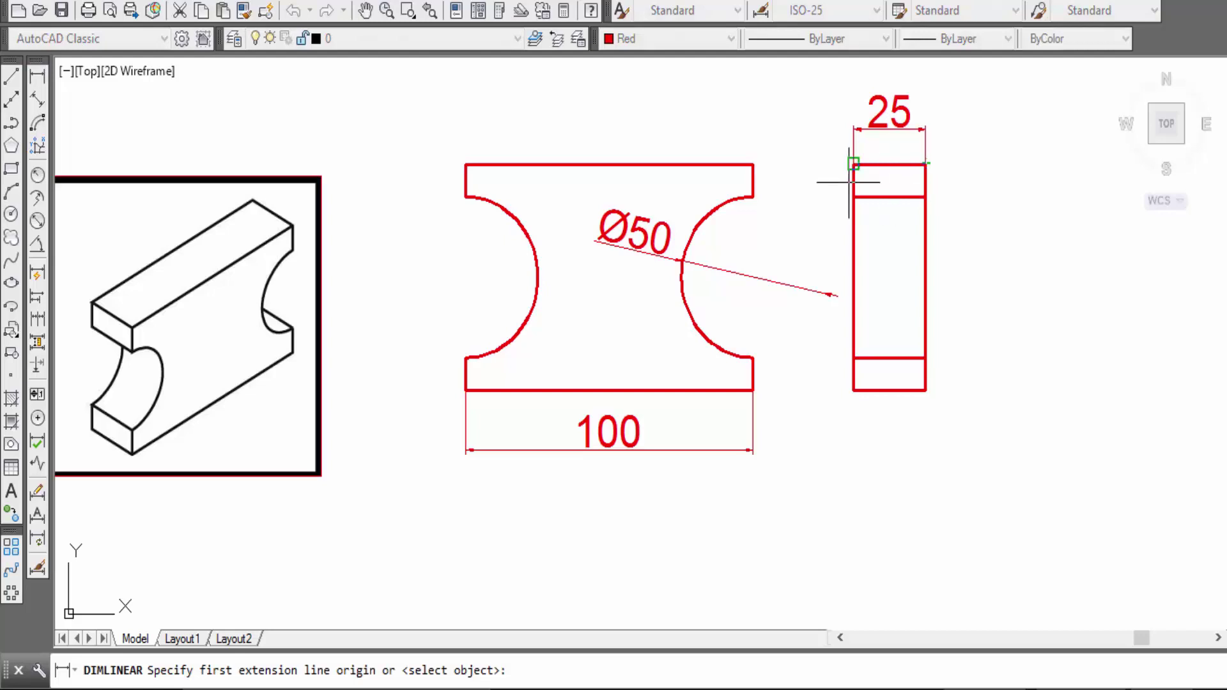
left_click(925, 171)
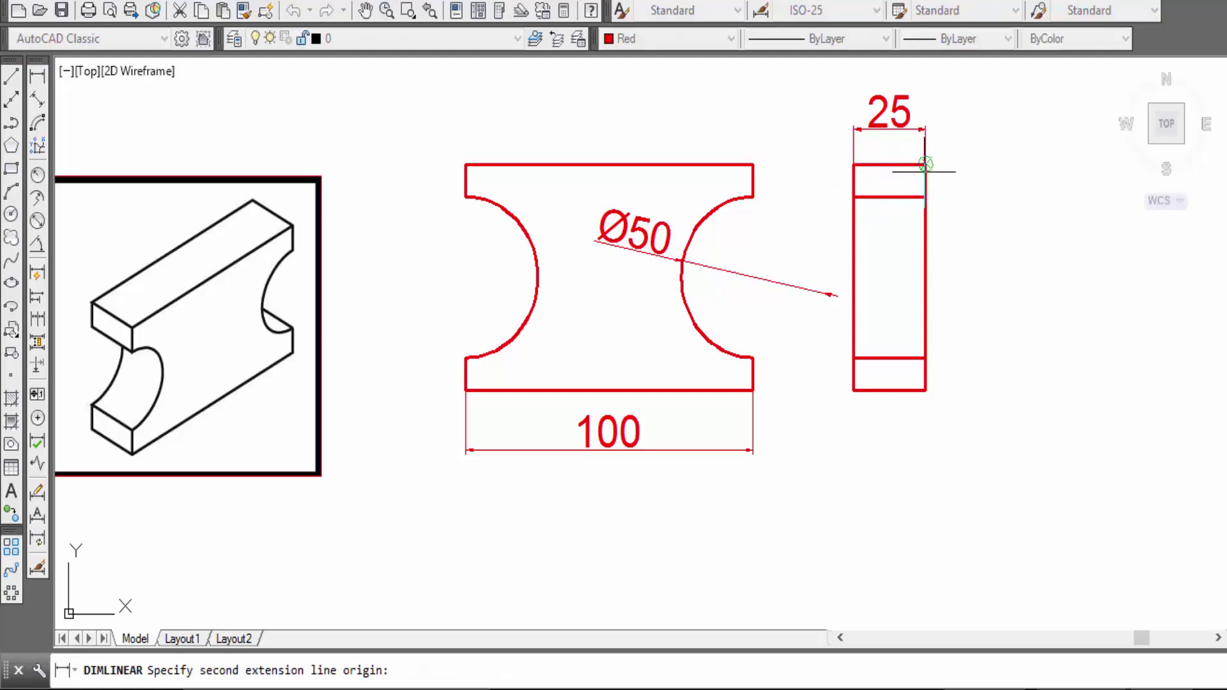
left_click(926, 388)
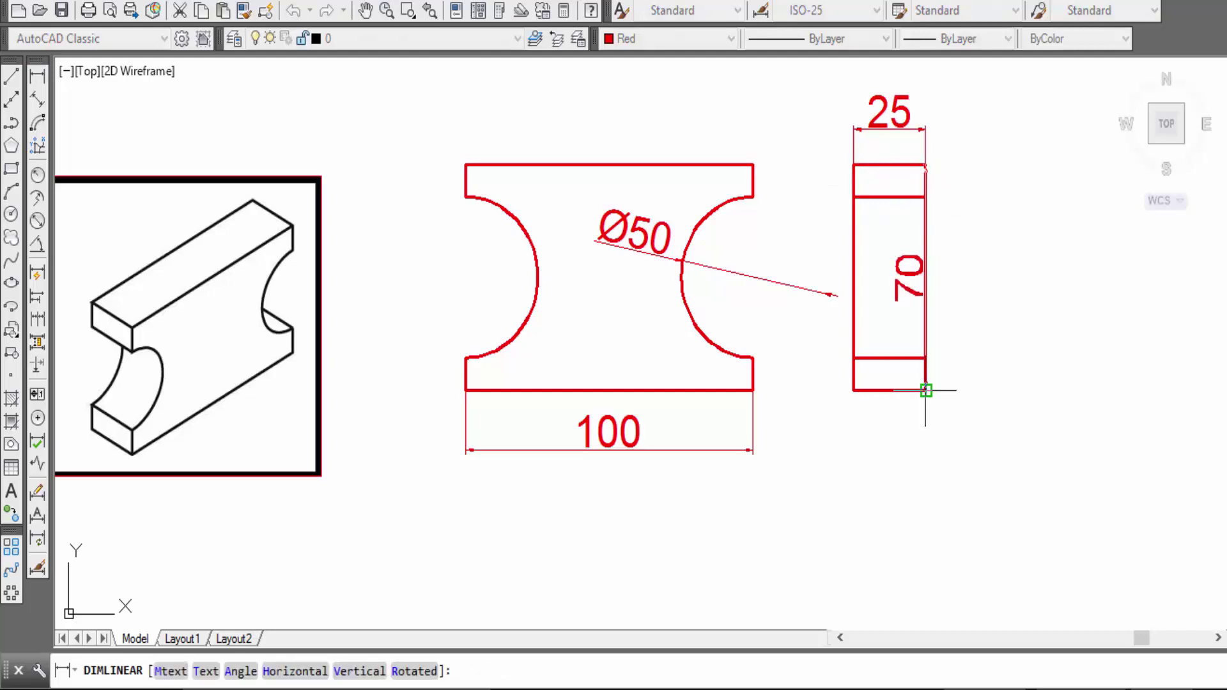
left_click(985, 409)
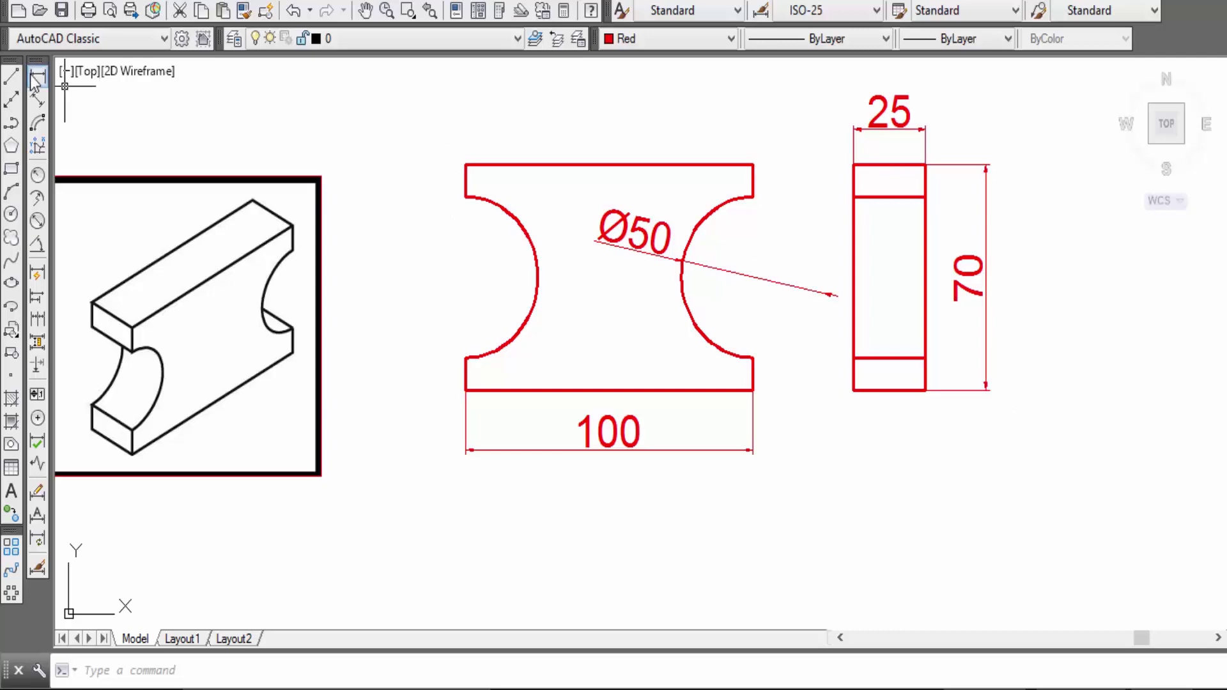
Add the two 10 notch-depth dimensions on the front view's left side
left_click(37, 77)
left_click(466, 197)
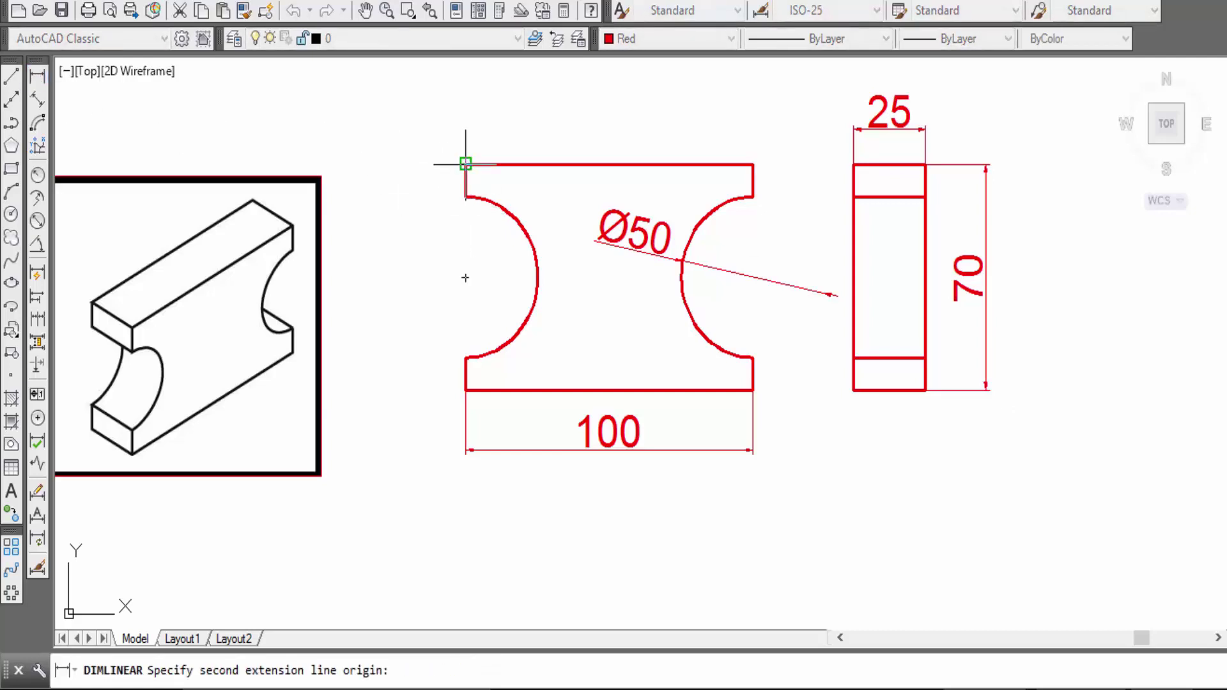
left_click(466, 165)
left_click(427, 157)
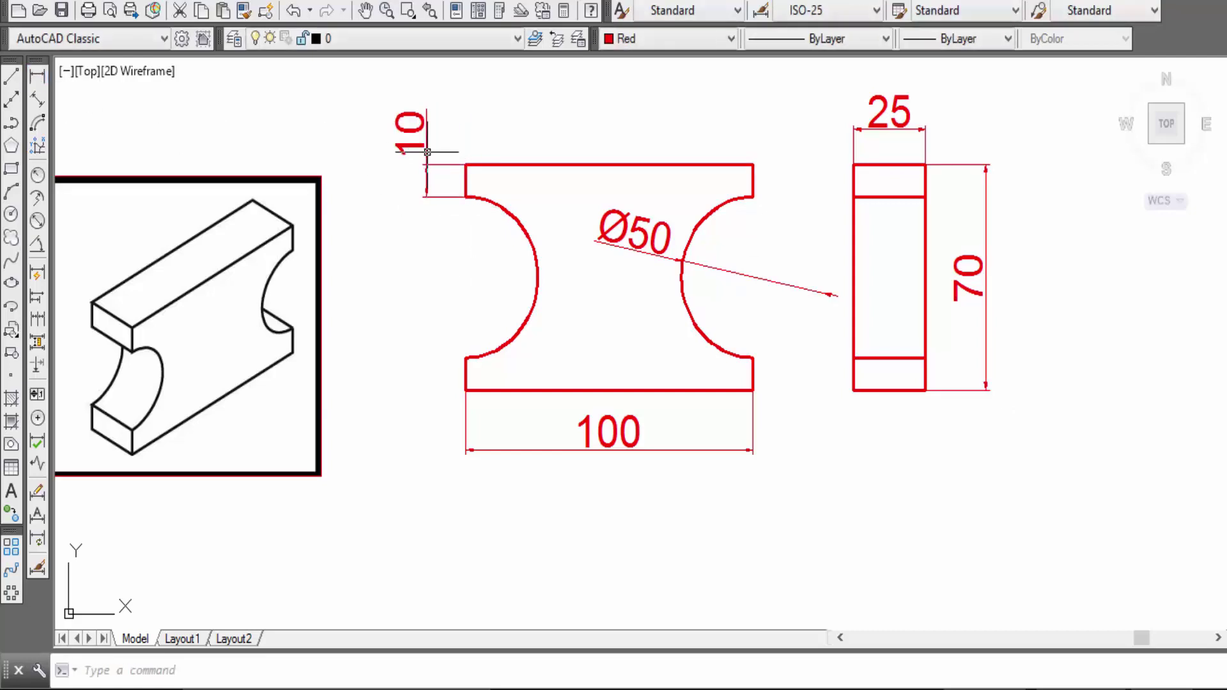
right_click(483, 119)
left_click(505, 126)
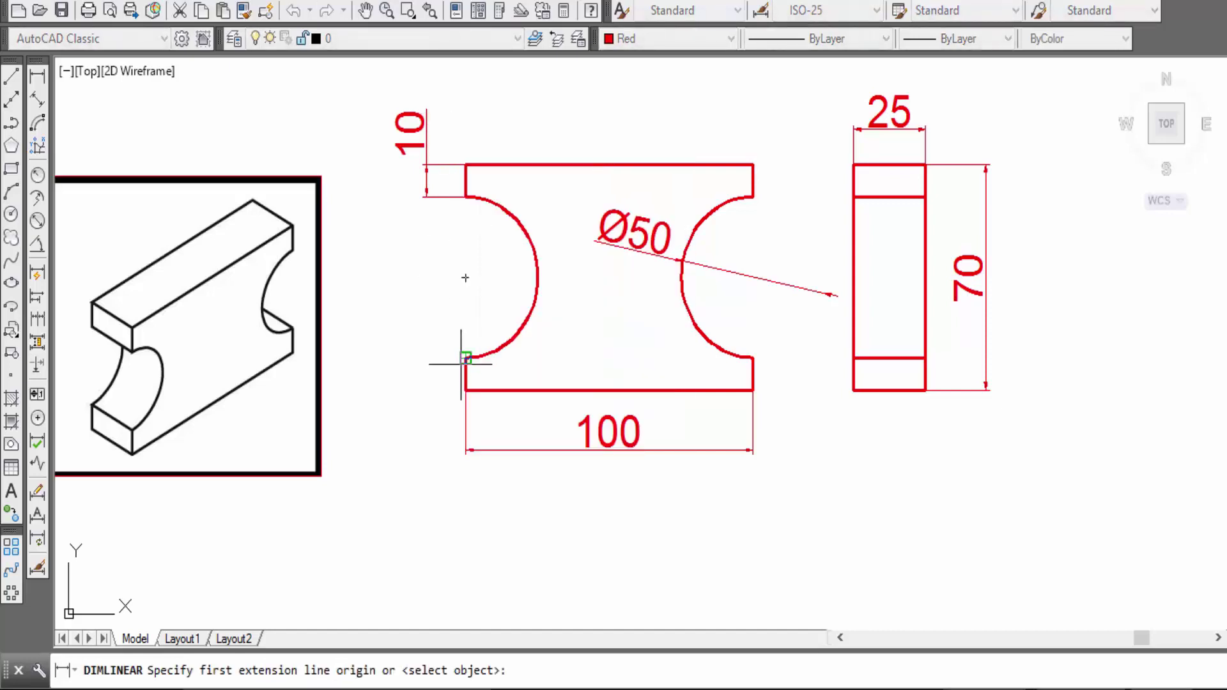
left_click(466, 356)
left_click(466, 389)
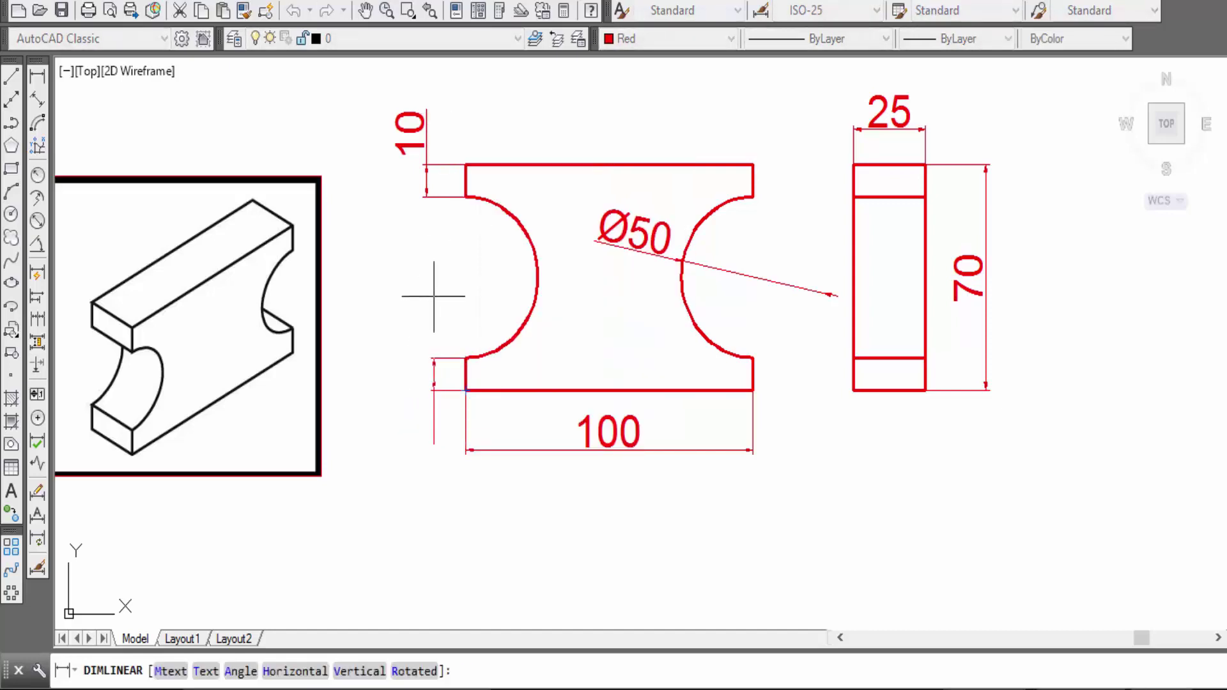
left_click(424, 189)
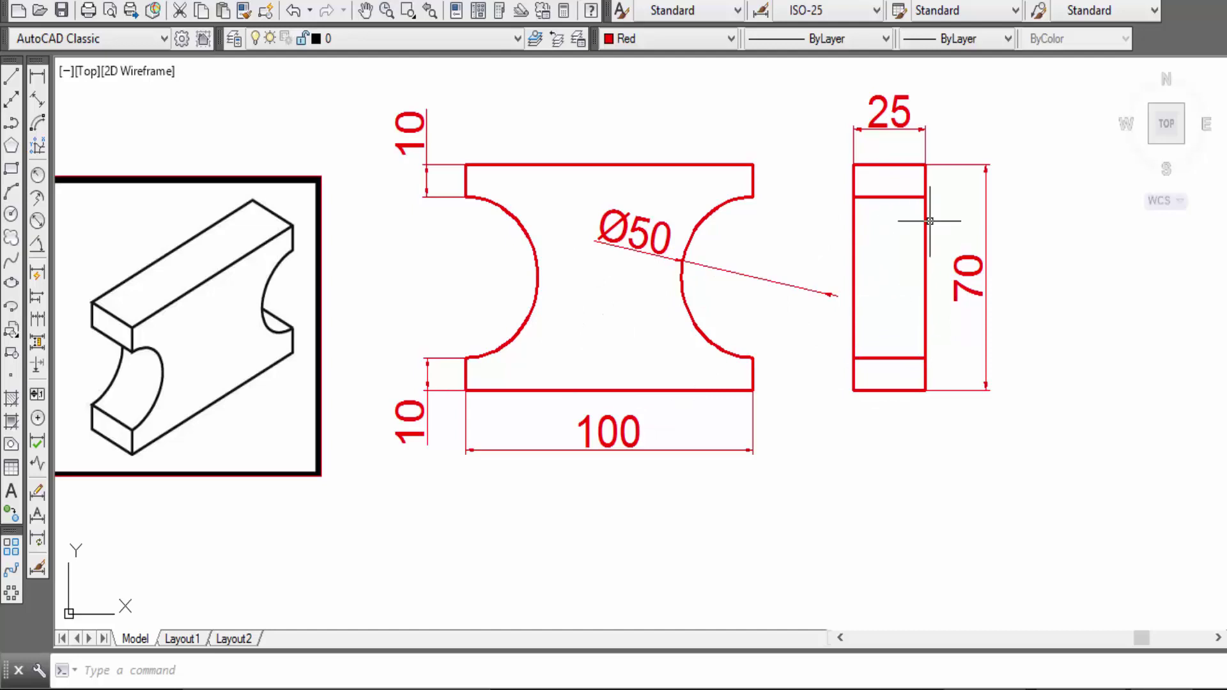
scroll(930, 222, "down", 2)
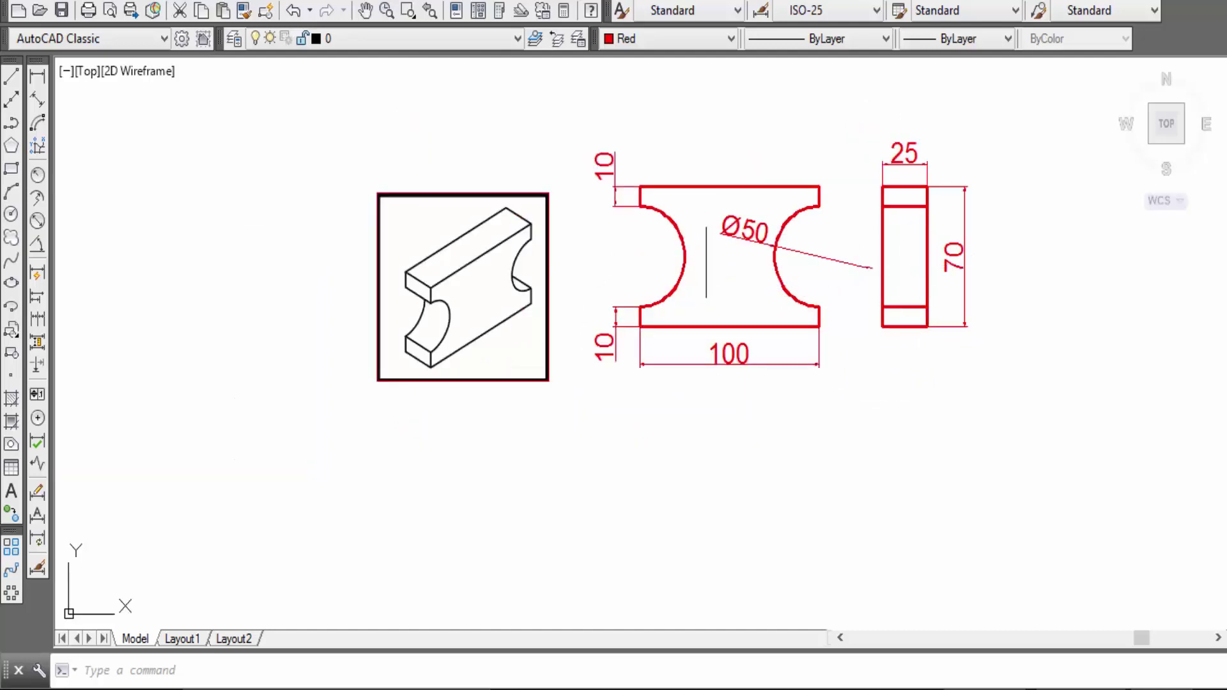
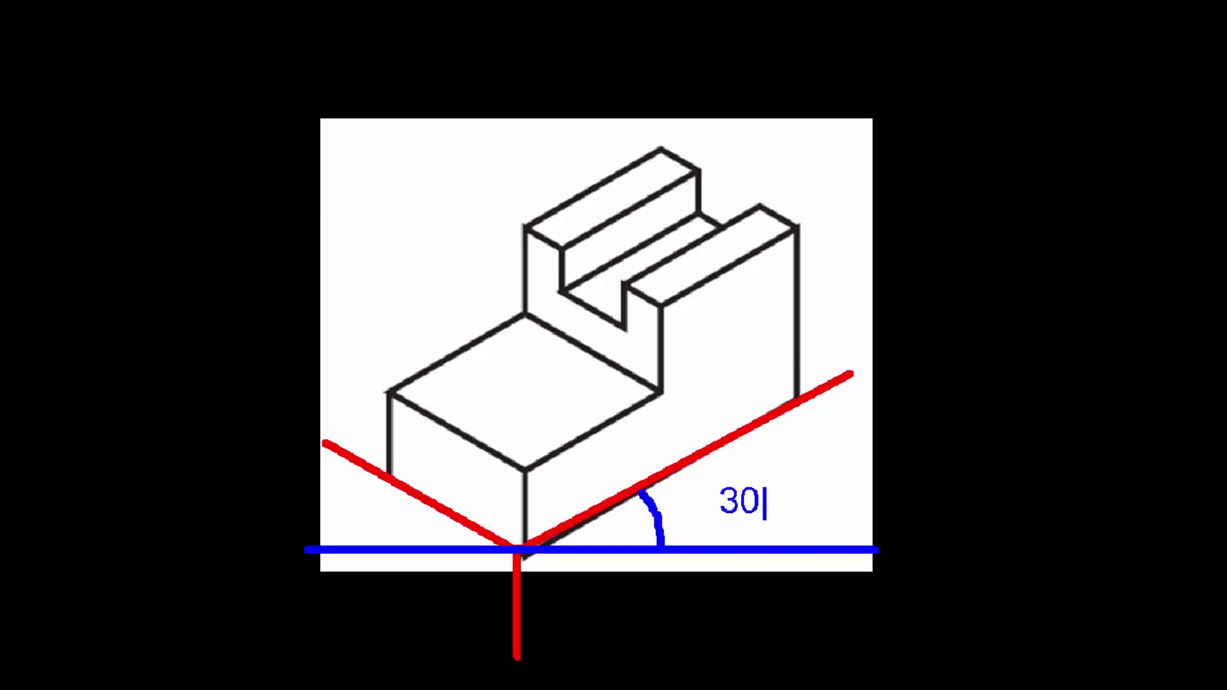
Finish the 30° label, then erase the axis, baseline and label marks around the block
left_click(759, 480)
mouse_move(298, 107)
left_mouse_down()
mouse_move(925, 539)
mouse_move(897, 603)
mouse_move(901, 593)
left_mouse_up()
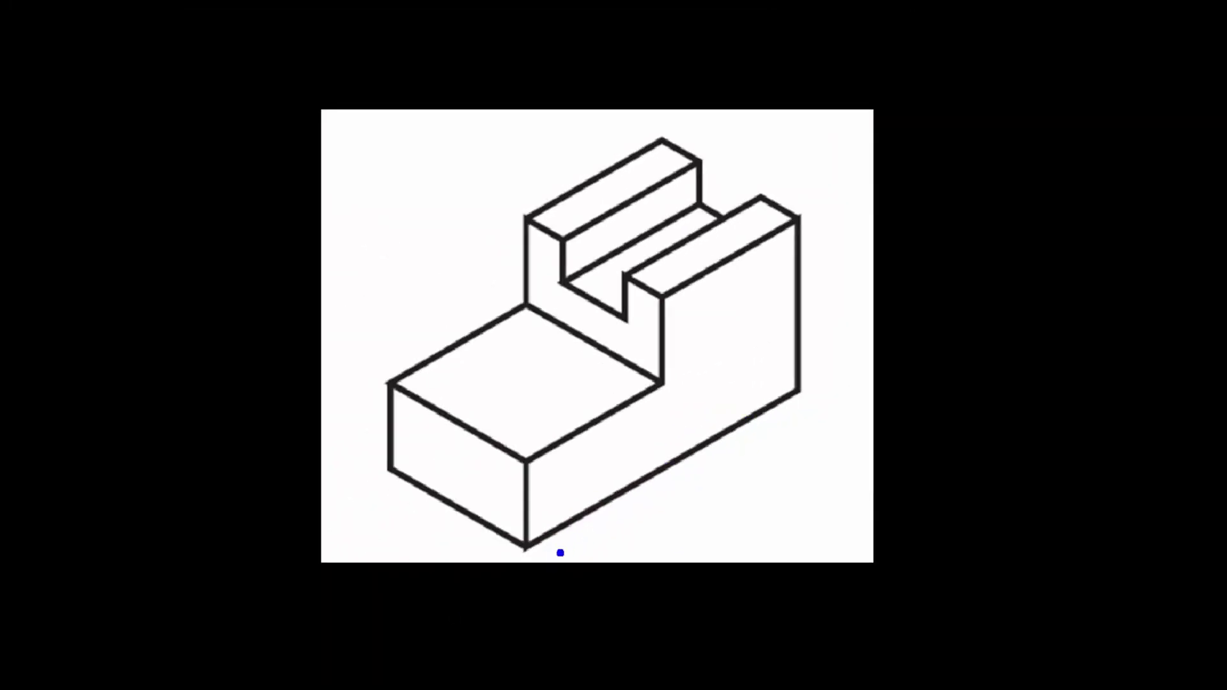
Sketch blue extension and dimension lines around the block, then undo most of those strokes
left_click_drag(534, 570, 522, 624)
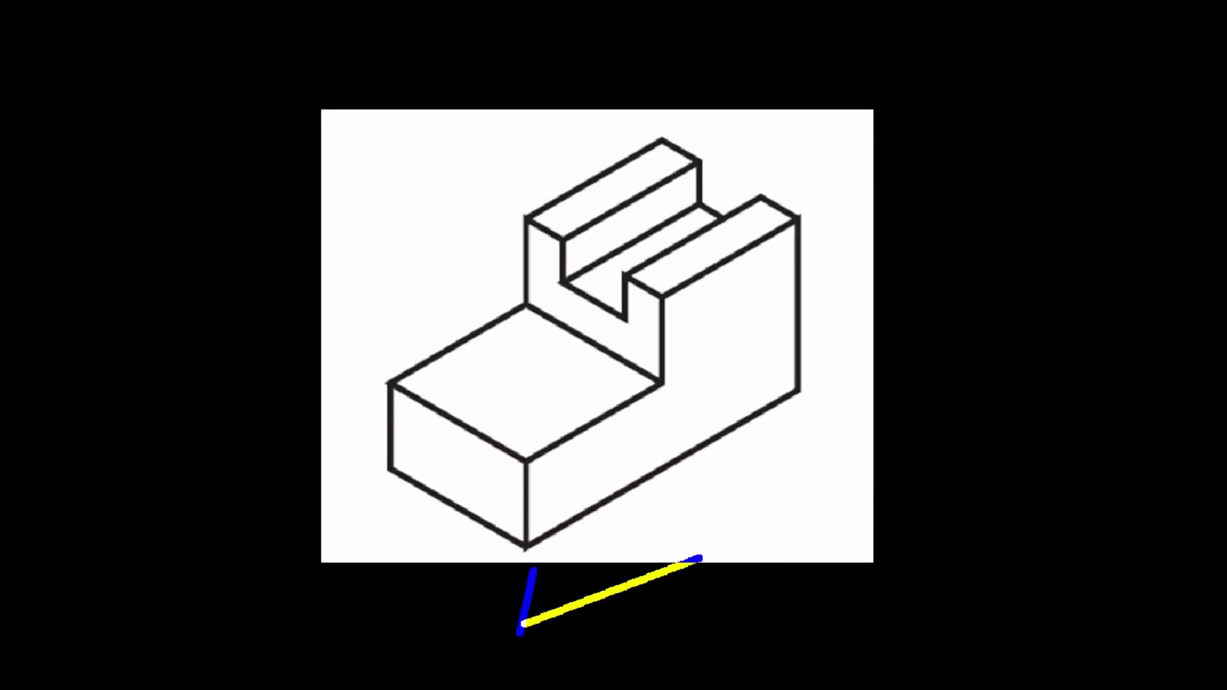
left_click_drag(830, 437, 819, 494)
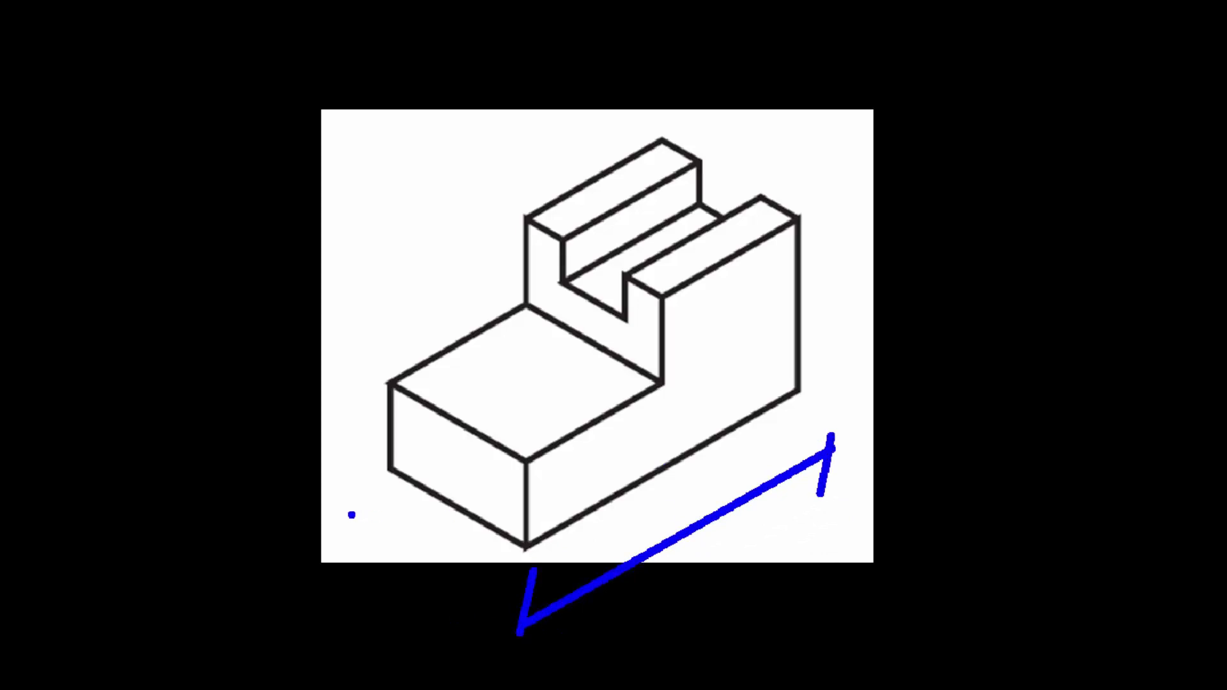
left_click_drag(382, 487, 377, 565)
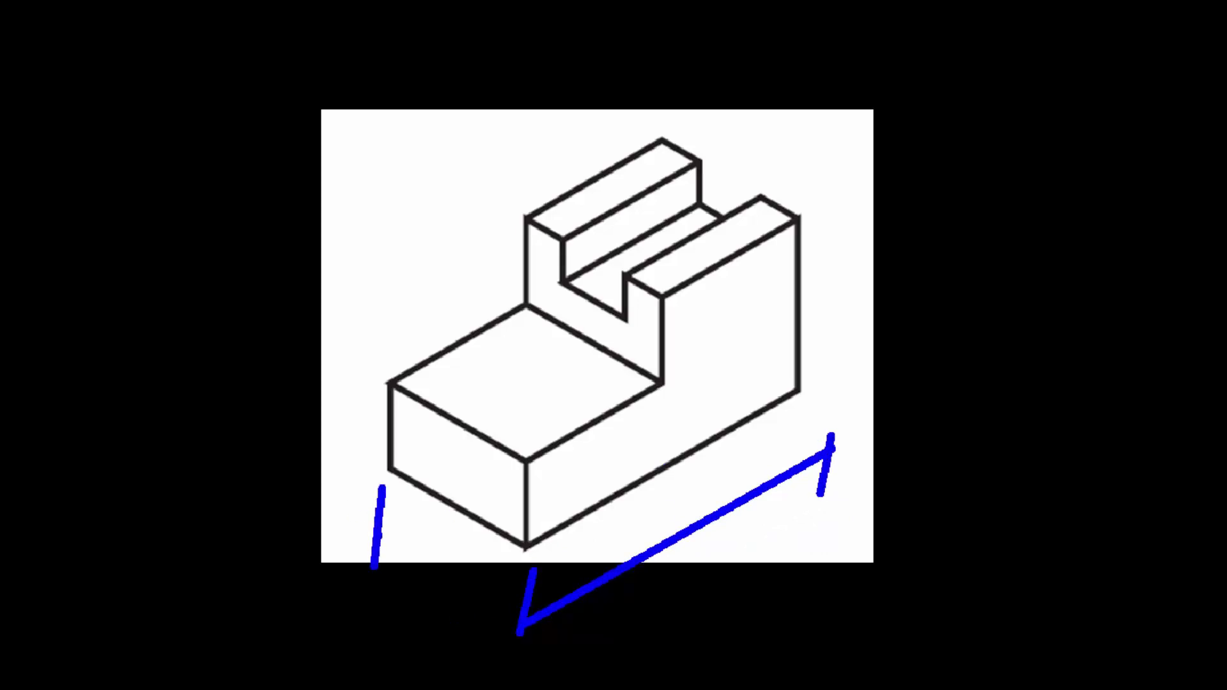
key("ctrl+z")
mouse_move(381, 500)
left_mouse_down()
mouse_move(349, 580)
mouse_move(365, 537)
mouse_move(524, 612)
left_mouse_up()
mouse_move(377, 302)
left_mouse_down()
mouse_move(376, 369)
mouse_move(521, 275)
mouse_move(521, 307)
left_mouse_up()
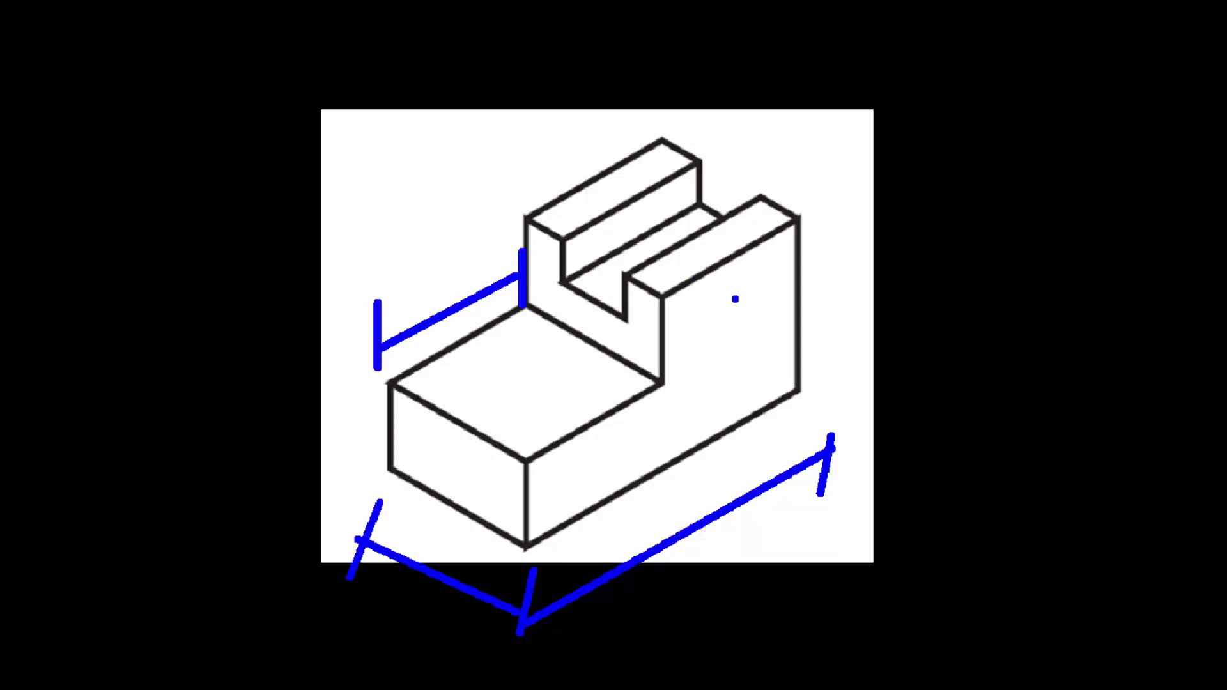
key("ctrl+z")
key("ctrl+z")
key("ctrl+z")
key("ctrl+z")
key("ctrl+z")
key("ctrl+z")
key("ctrl+z")
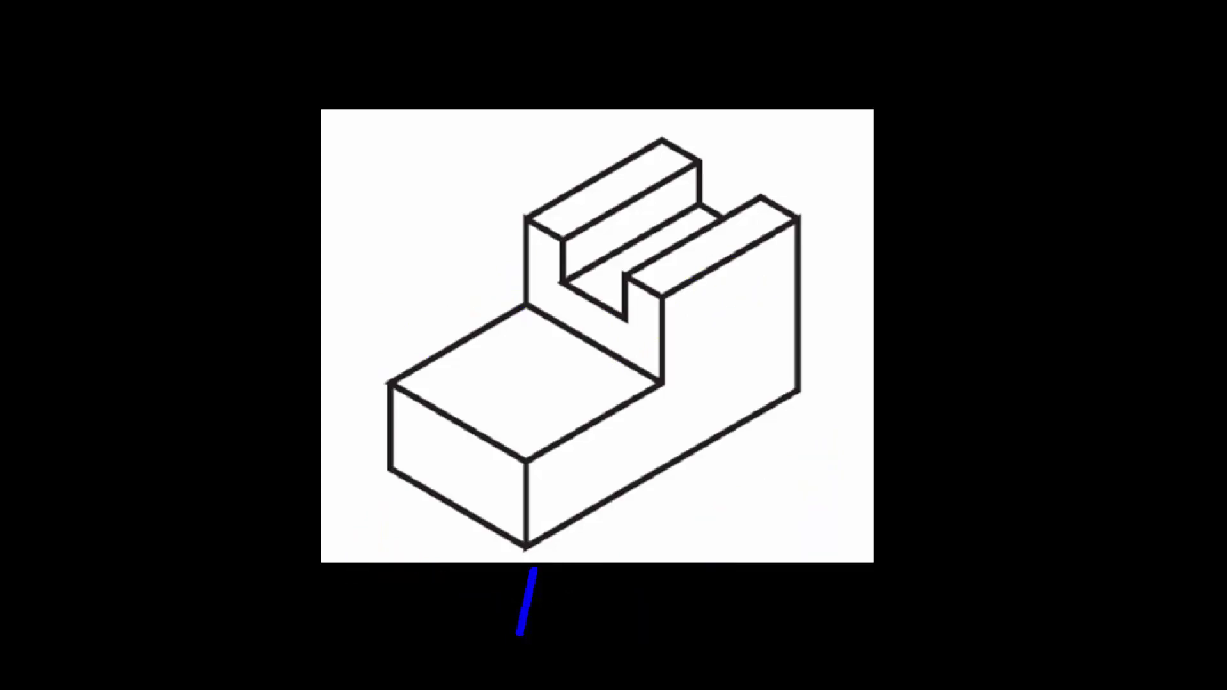
key("ctrl+z")
Draw three red square view boxes at the left: two side by side, one below the first
key("r")
left_click_drag(42, 158, 162, 269, "ctrl")
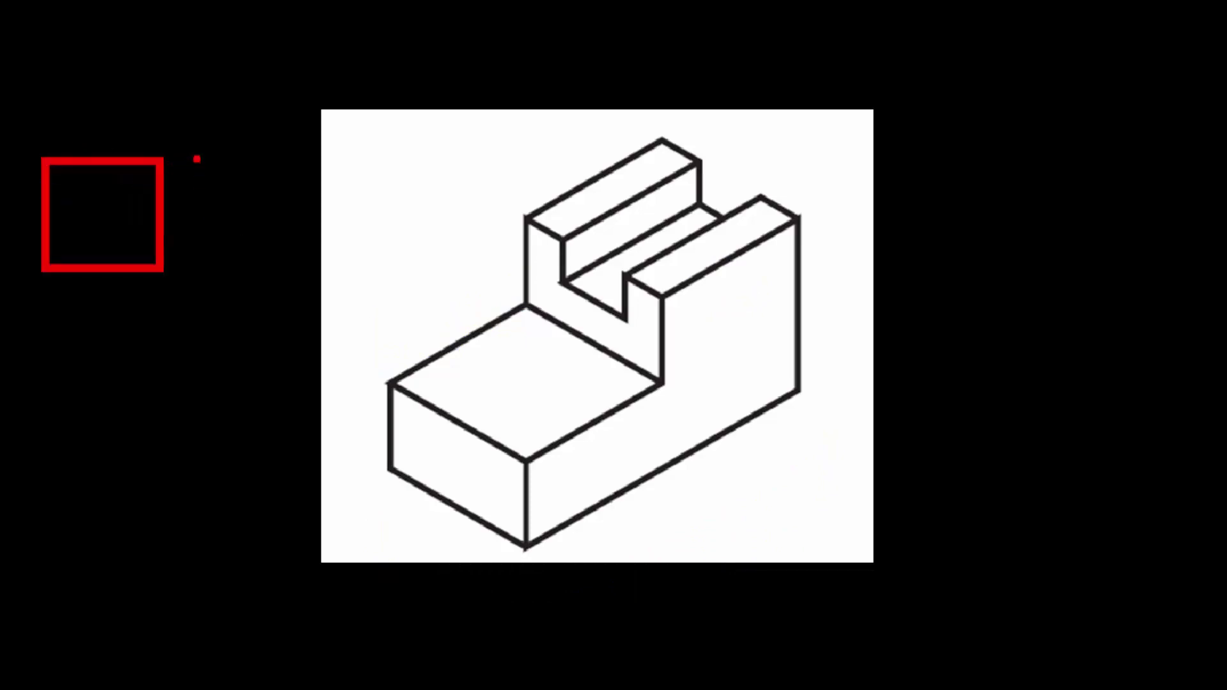
key("b")
mouse_move(194, 156)
left_mouse_down("ctrl")
mouse_move(265, 248)
mouse_move(320, 271)
left_mouse_up("ctrl")
key("r")
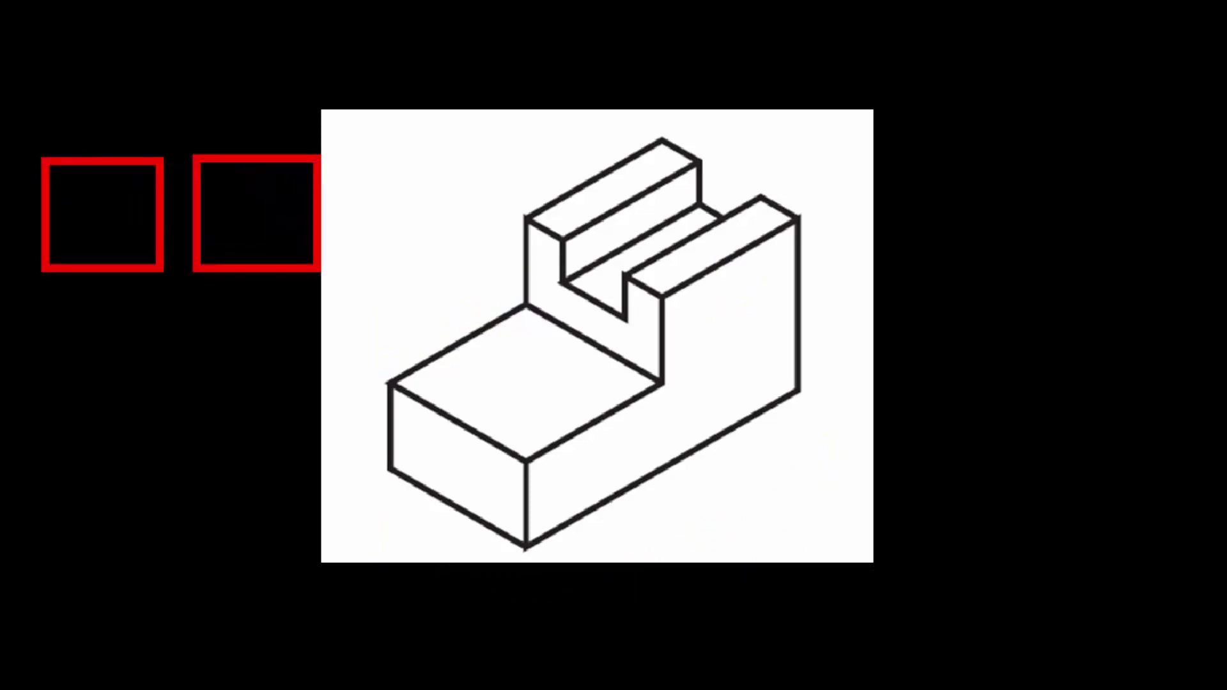
key("b")
mouse_move(42, 298)
left_mouse_down("ctrl")
mouse_move(126, 430)
mouse_move(149, 439)
mouse_move(151, 415)
mouse_move(160, 419)
left_mouse_up("ctrl")
key("r")
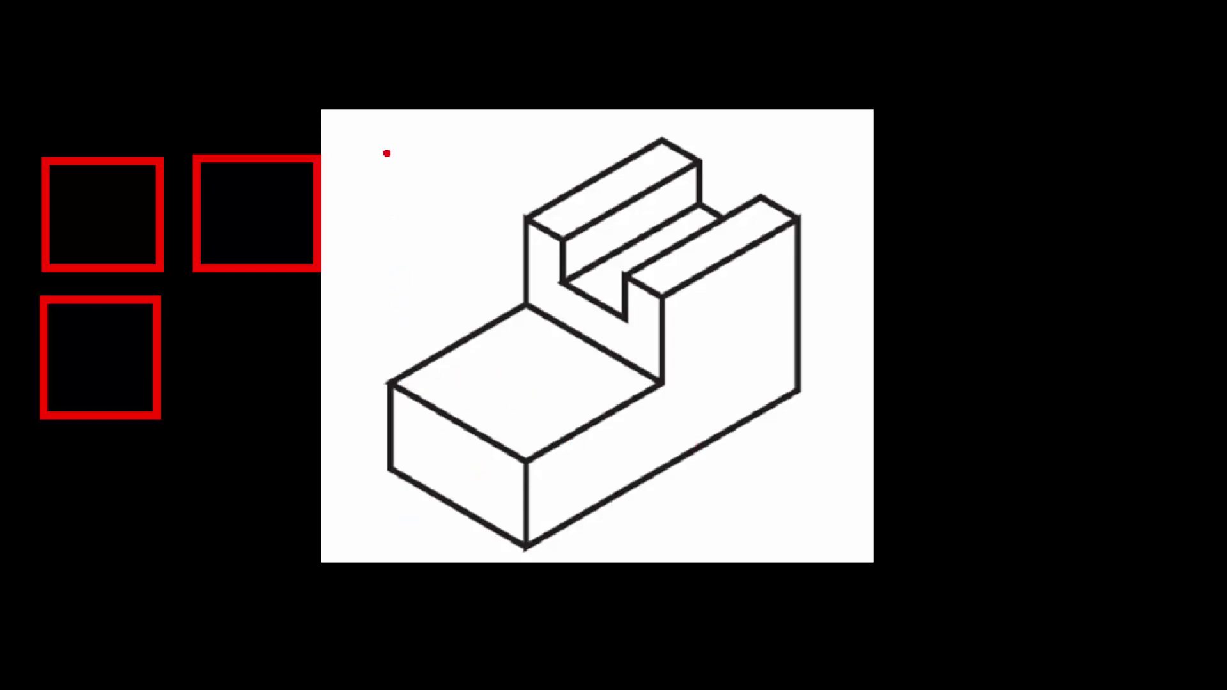
Add red projection lines along the block's left and top, and frame the three view boxes
left_click_drag(386, 176, 386, 539)
mouse_move(382, 169)
left_mouse_down()
mouse_move(792, 19)
mouse_move(790, 196)
left_mouse_up()
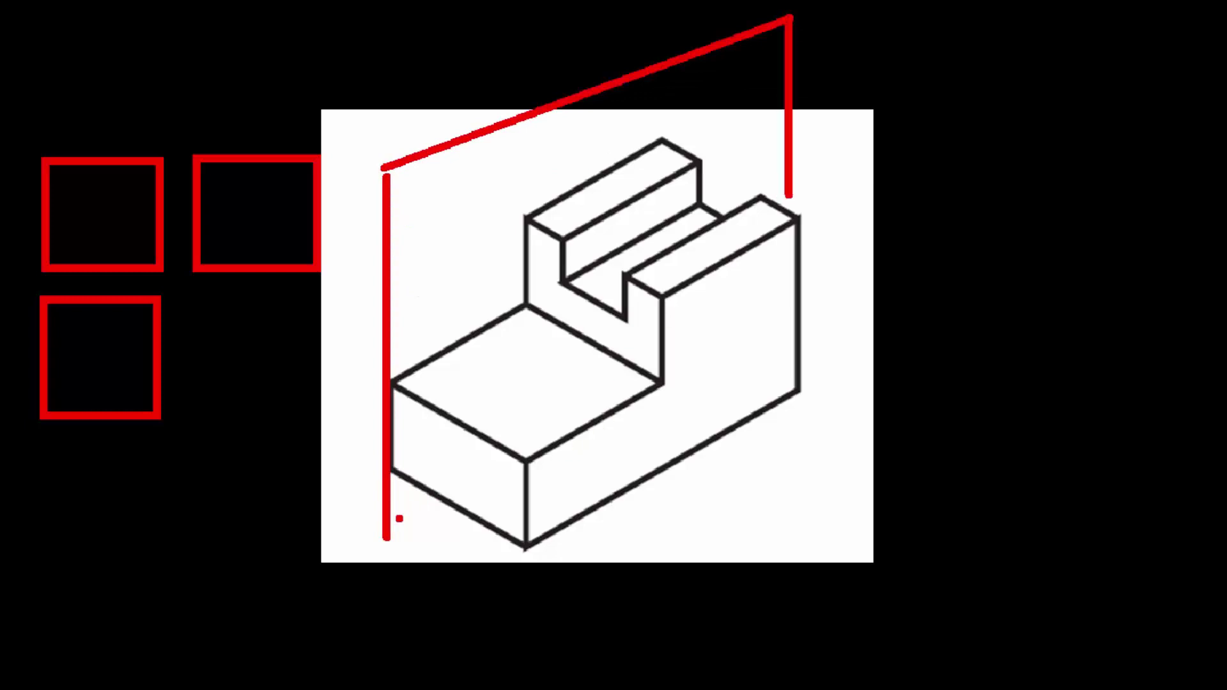
left_click_drag(386, 533, 439, 493)
left_click_drag(2, 126, 358, 461)
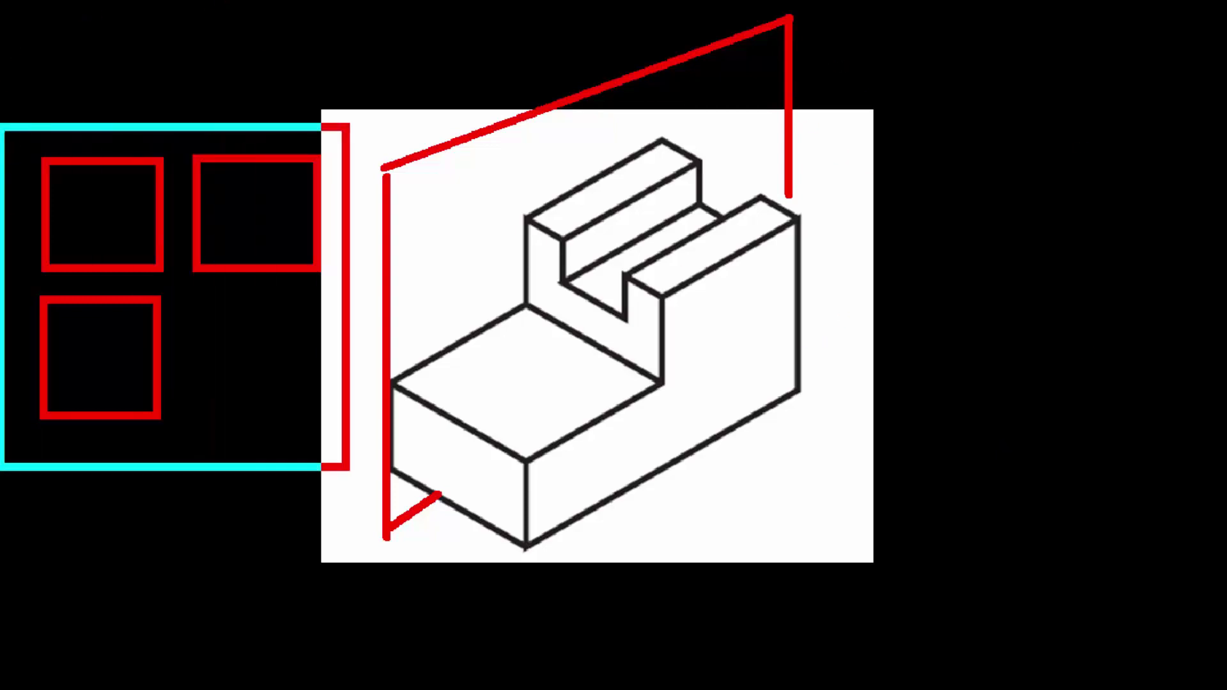